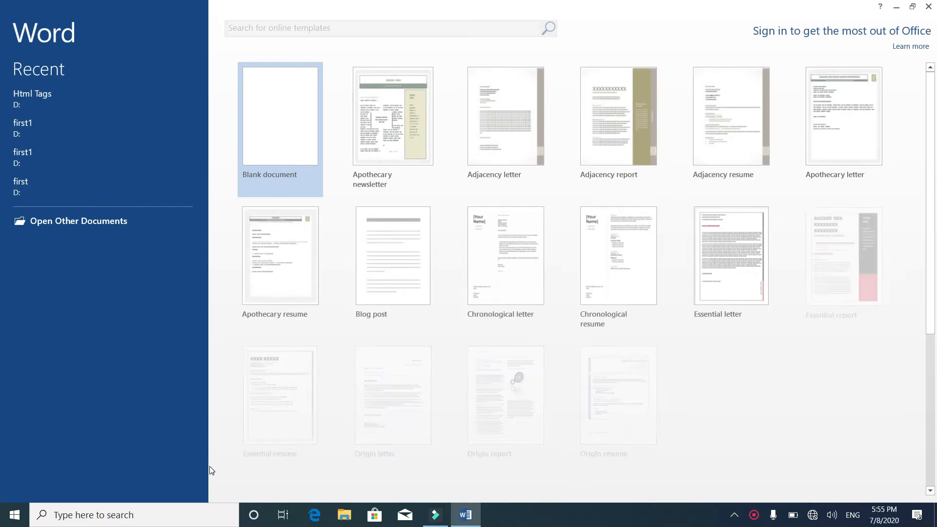
# Create a blank document and insert an embedded Excel spreadsheet on its first page.
pyautogui.click(292, 131)
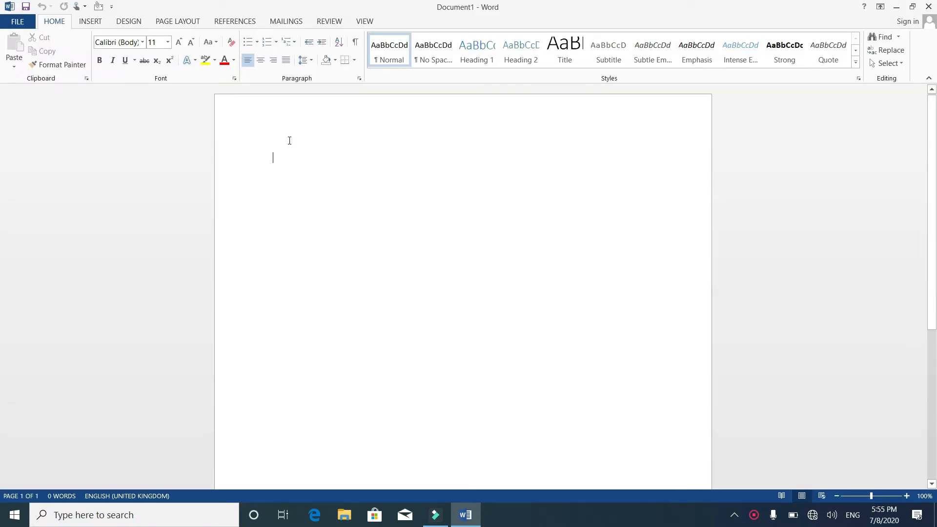
pyautogui.click(94, 22)
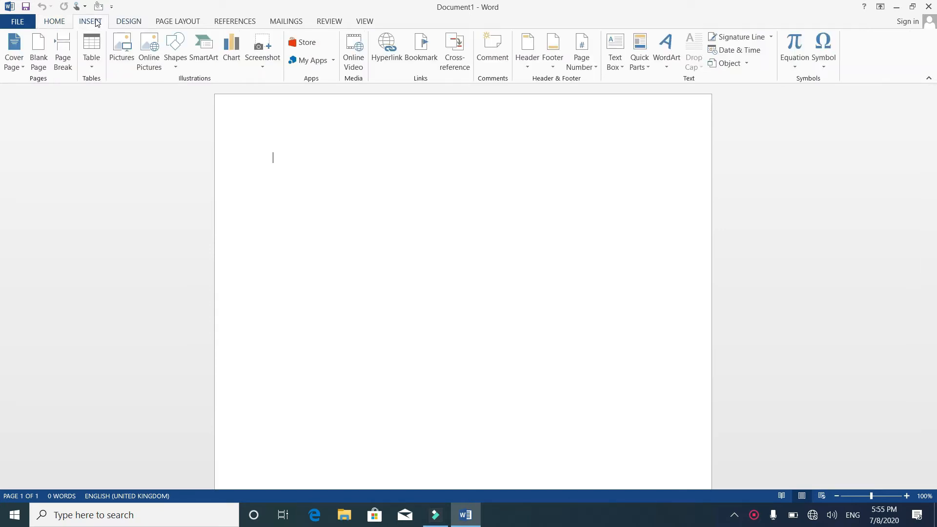
pyautogui.click(96, 66)
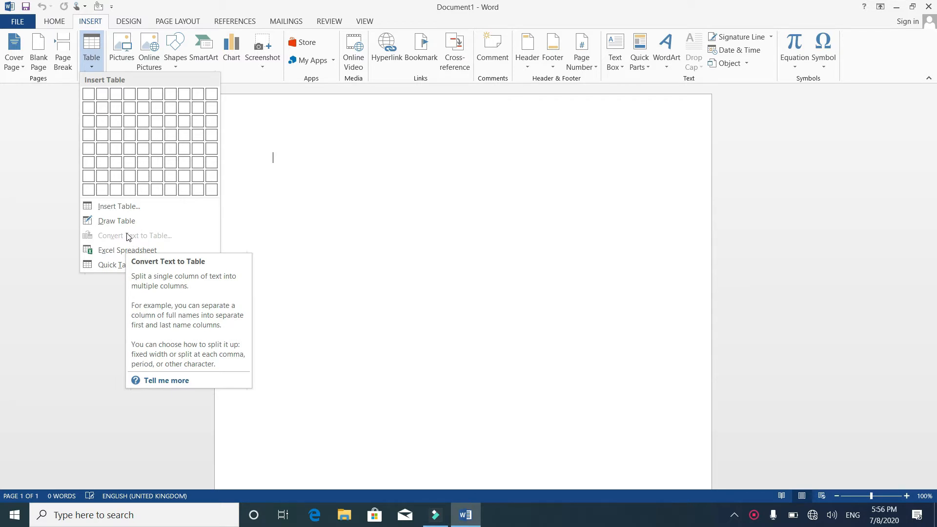
pyautogui.click(125, 251)
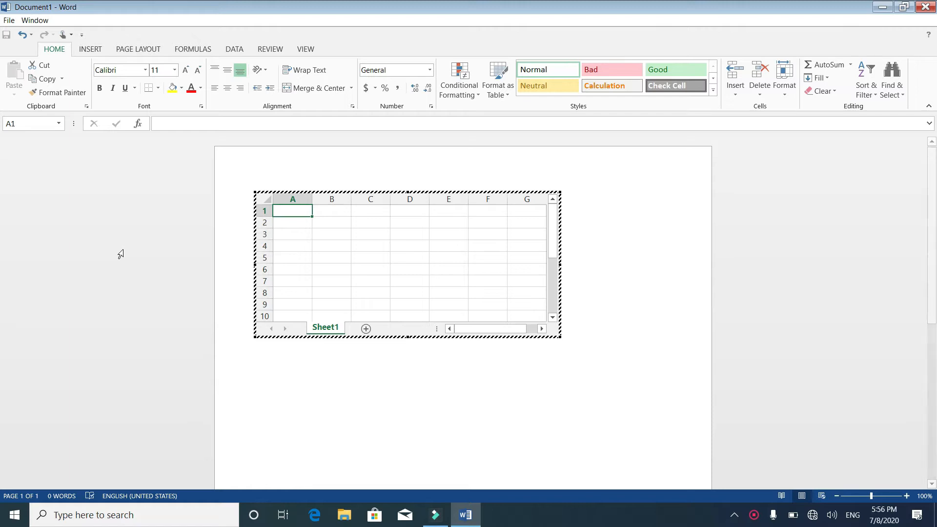
# Enter 2 in cell A1 and 3 in cell A2 of the embedded spreadsheet.
pyautogui.write('2')
pyautogui.press('Return')
pyautogui.write('3')
pyautogui.press('Return')
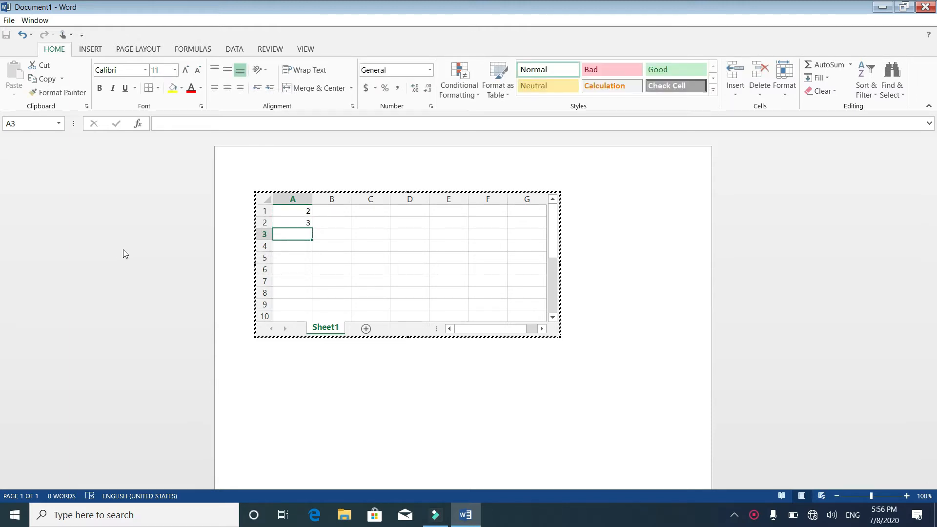
# Add the formula =sum(A1,A2) in cell A3 and leave spreadsheet editing to return to the document.
pyautogui.write('=')
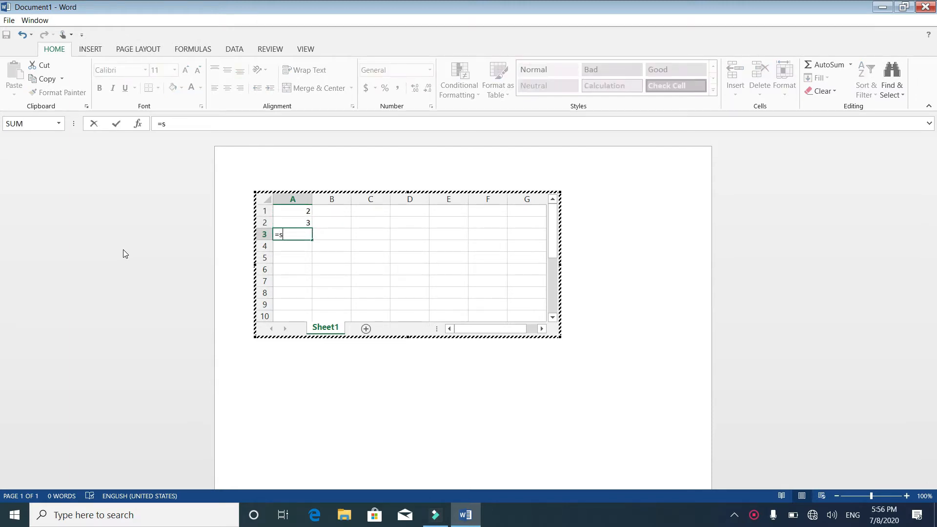
pyautogui.write('sum(')
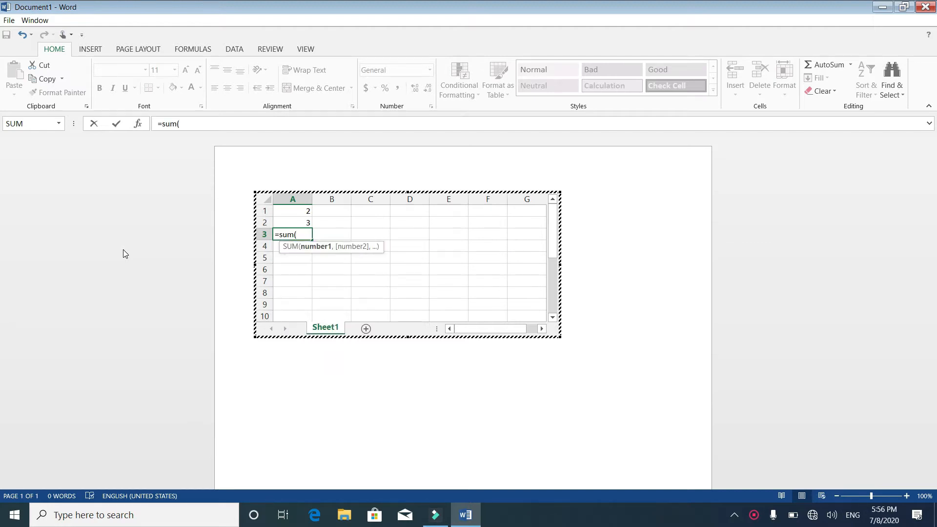
pyautogui.press('Up')
pyautogui.press('Up')
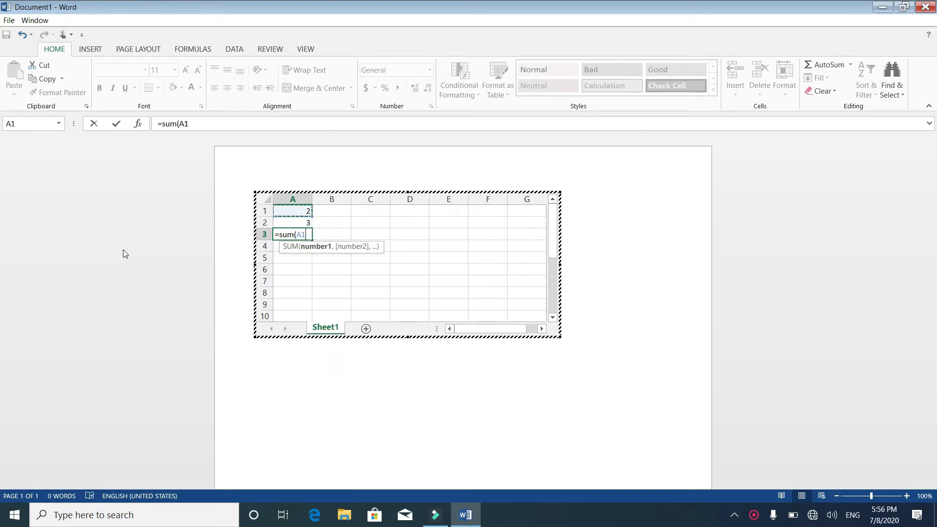
pyautogui.write(',')
pyautogui.press('Up')
pyautogui.write(')')
pyautogui.press('Return')
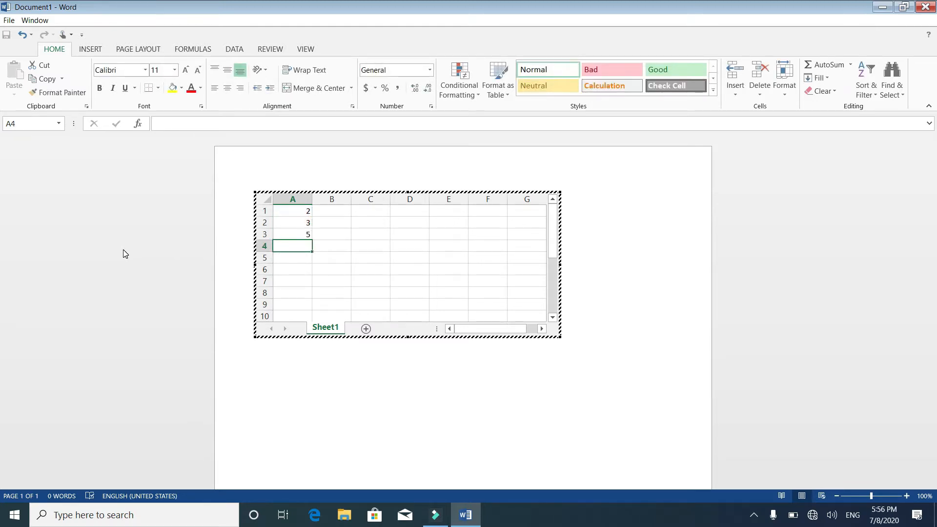
pyautogui.click(307, 413)
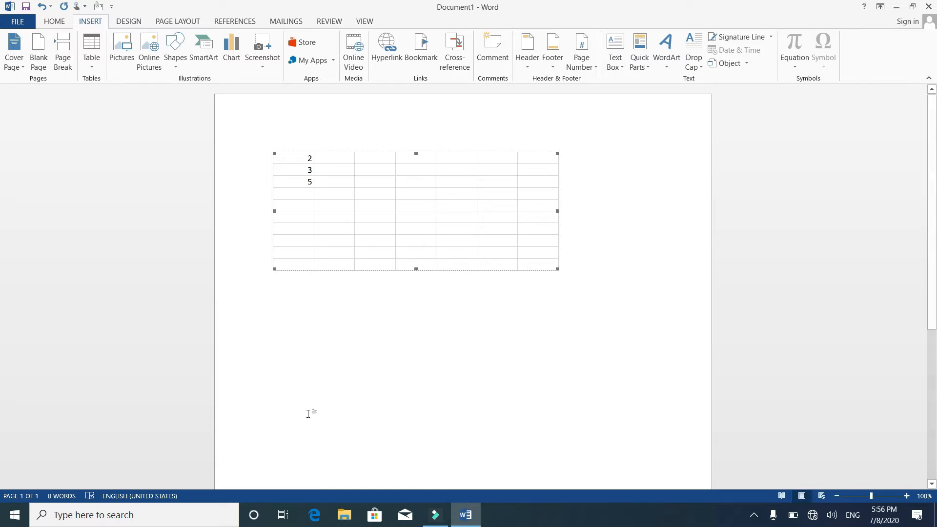
# Insert the built-in Double Table quick table with the Greek alphabet in place of the selected spreadsheet.
pyautogui.click(95, 63)
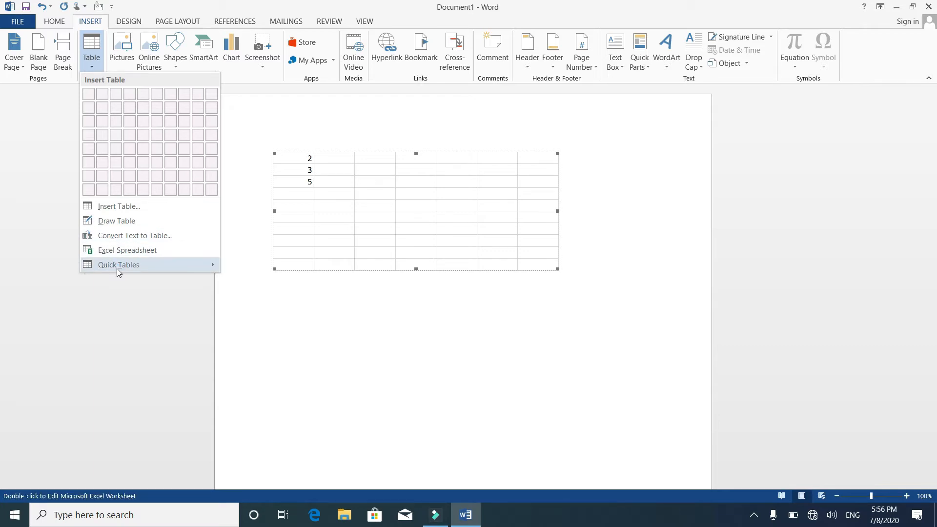
pyautogui.moveTo(117, 270)
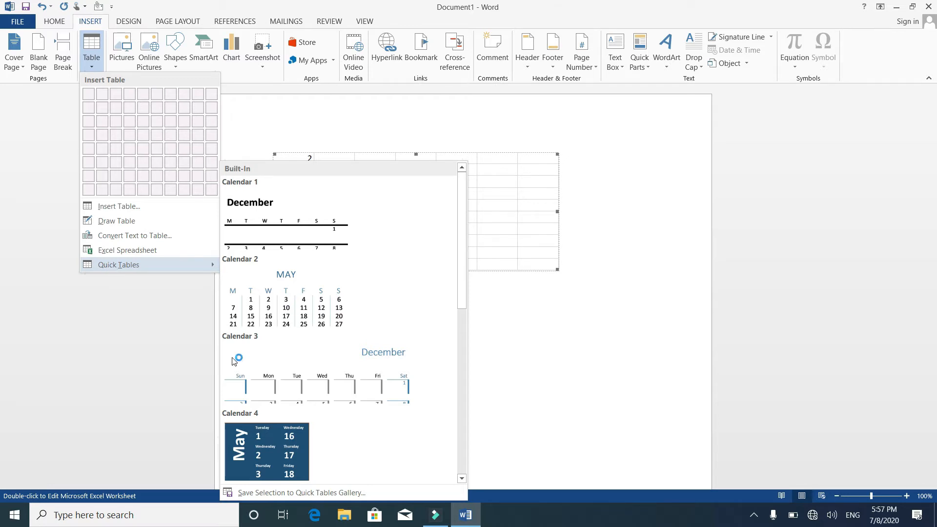
pyautogui.moveTo(462, 269); pyautogui.dragTo(461, 364)
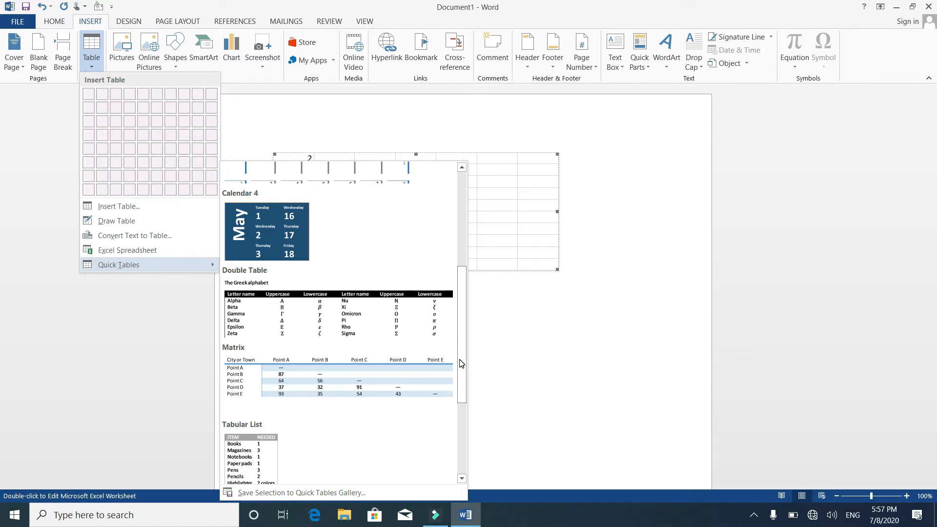
pyautogui.moveTo(462, 363)
pyautogui.mouseDown()
pyautogui.moveTo(461, 399)
pyautogui.moveTo(475, 367)
pyautogui.mouseUp()
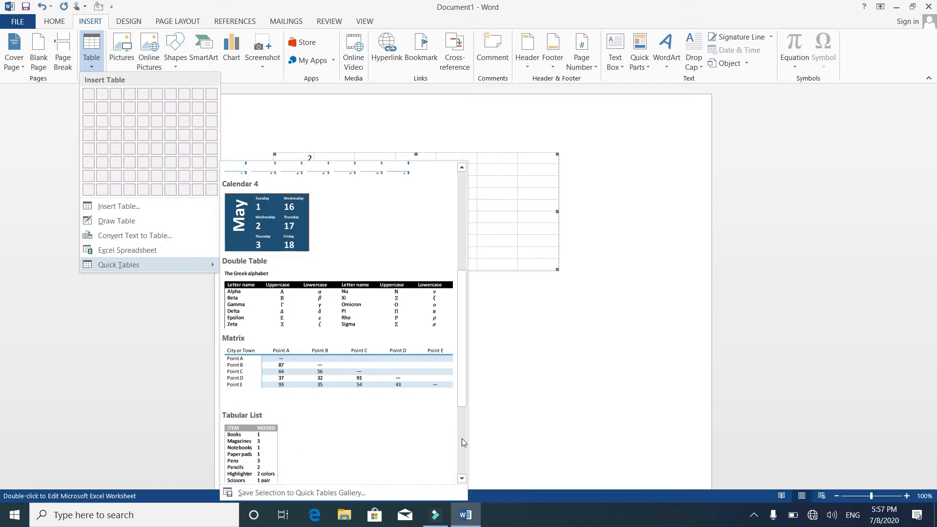
pyautogui.moveTo(460, 385); pyautogui.dragTo(469, 460)
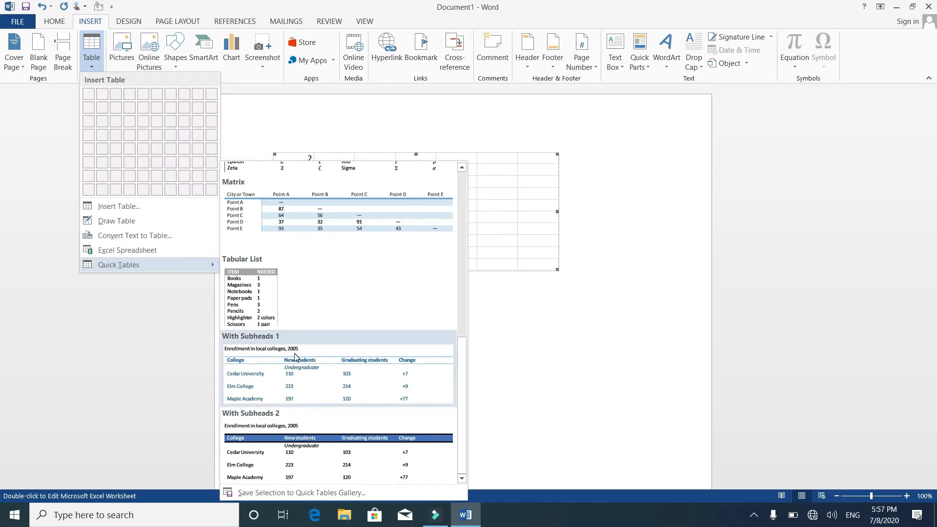
pyautogui.moveTo(463, 363); pyautogui.dragTo(460, 263)
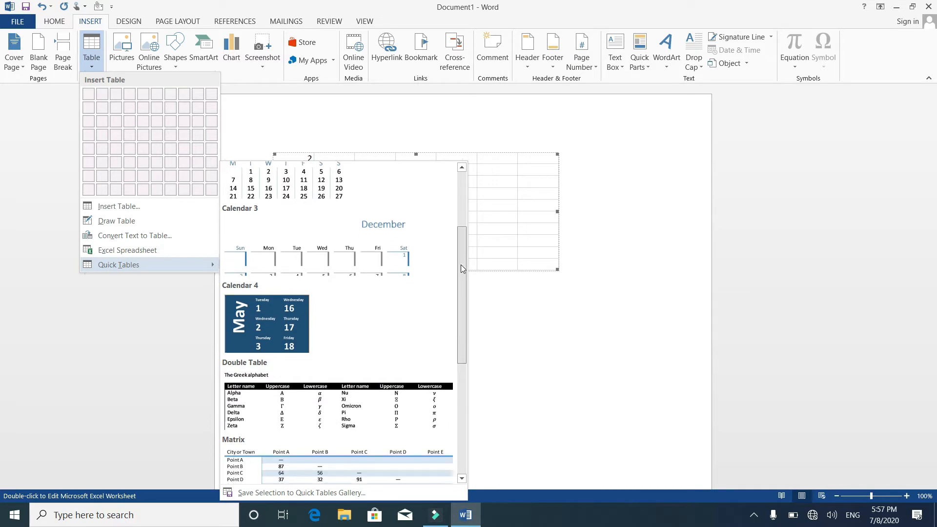
pyautogui.click(393, 406)
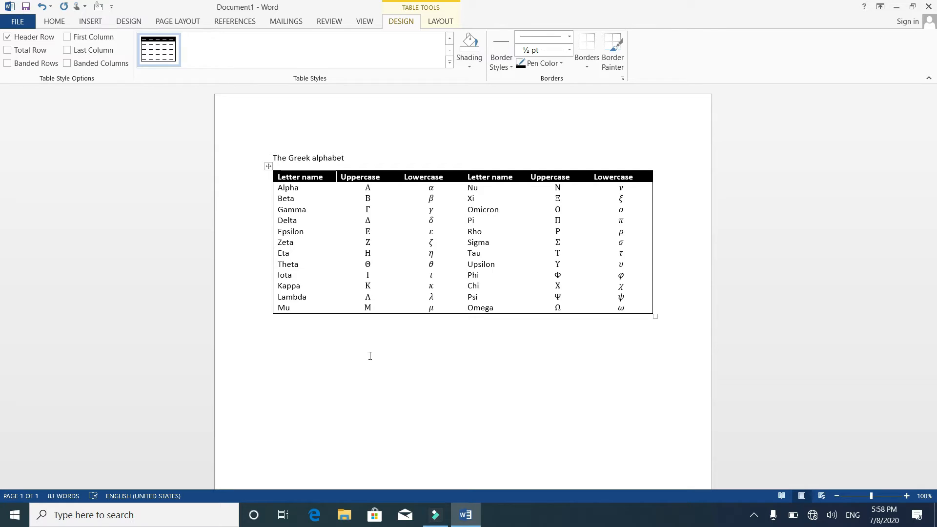
pyautogui.click(422, 104)
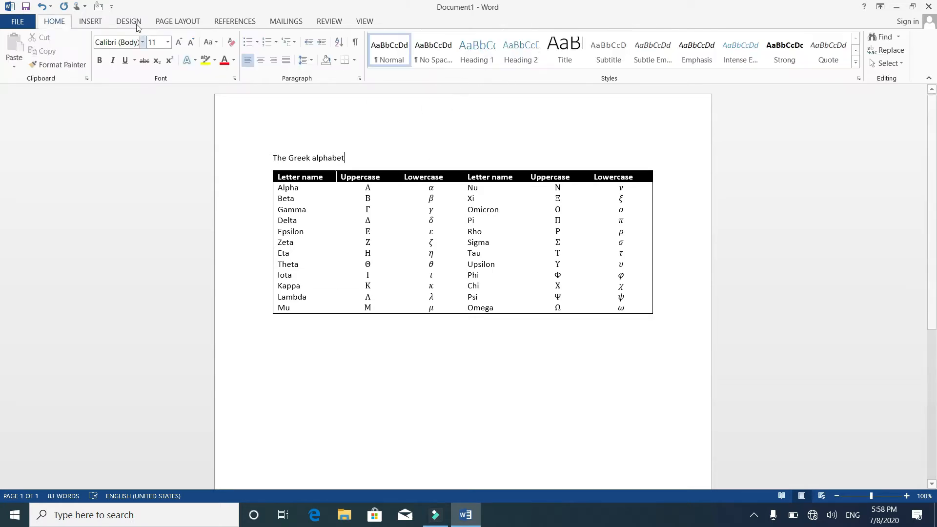
pyautogui.click(91, 24)
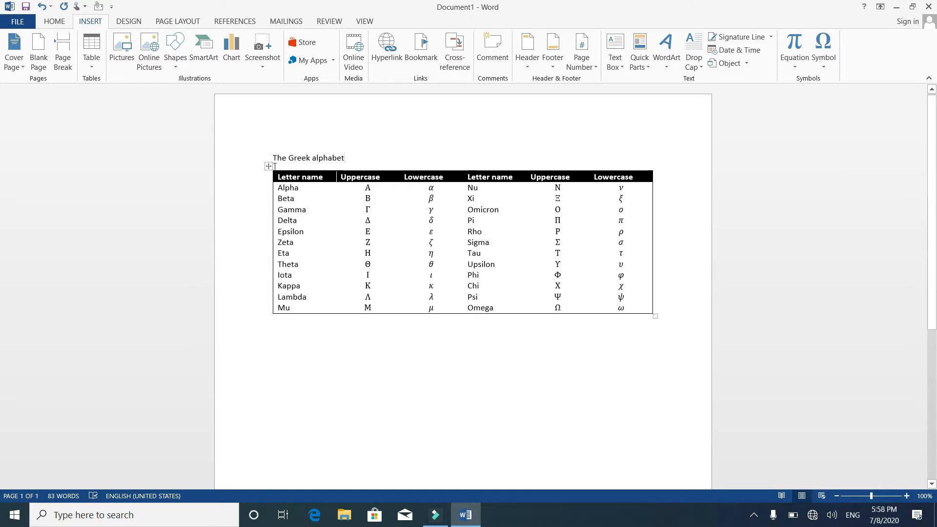
# Undo all table and spreadsheet insertions until the document is empty.
pyautogui.hotkey('ctrl', 'z')
pyautogui.hotkey('ctrl', 'z')
pyautogui.hotkey('ctrl', 'z')
pyautogui.hotkey('ctrl', 'z')
pyautogui.hotkey('ctrl', 'z')
pyautogui.hotkey('ctrl', 'z')
pyautogui.hotkey('ctrl', 'z')
pyautogui.hotkey('ctrl', 'z')
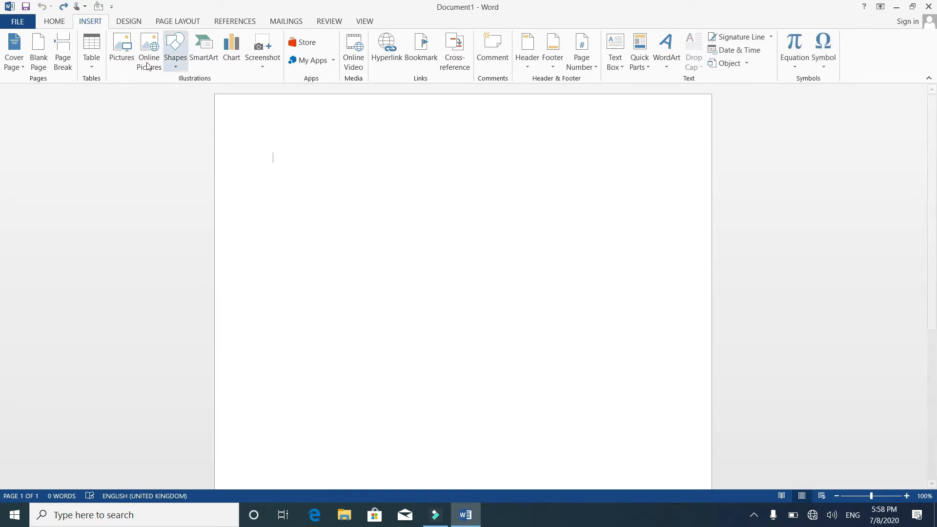
# Browse the Pictures folder and its Saved Pictures and Camera Roll subfolders for an image to insert.
pyautogui.click(125, 55)
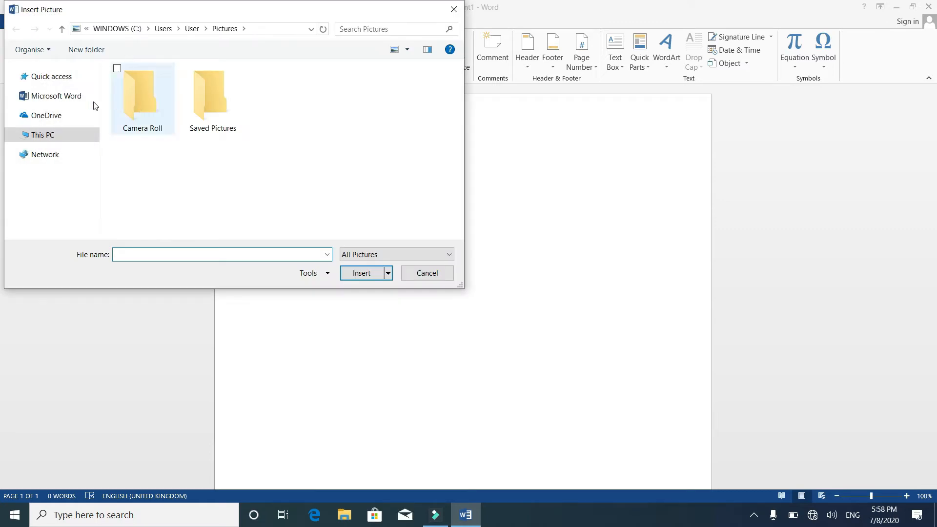
pyautogui.click(58, 101)
pyautogui.click(36, 80)
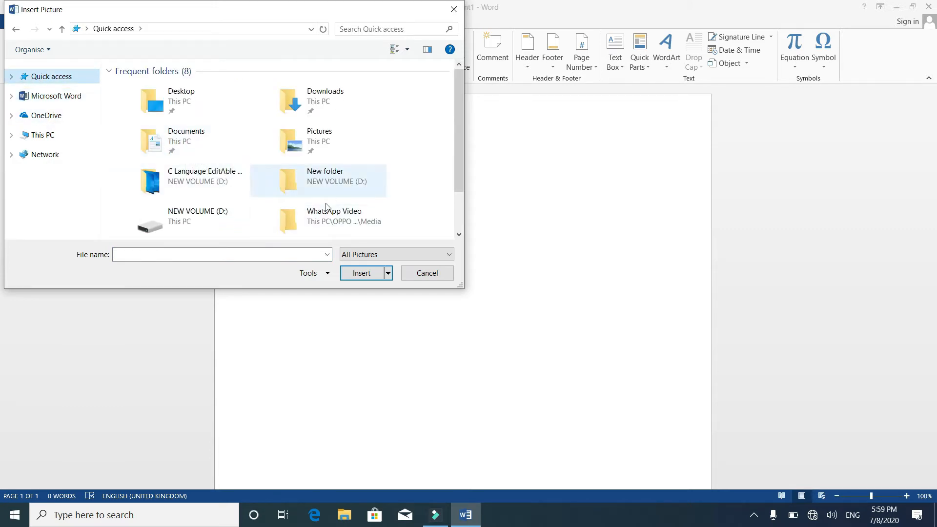
pyautogui.doubleClick(309, 146)
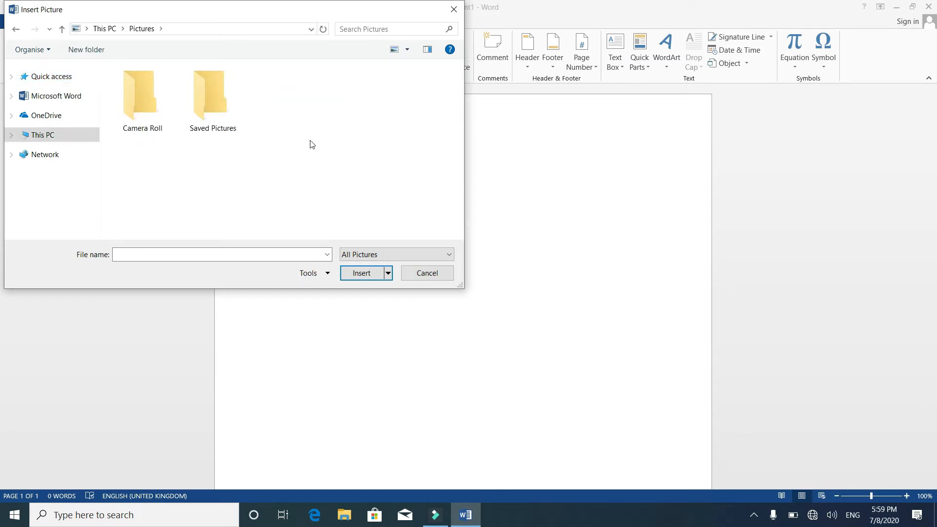
pyautogui.doubleClick(212, 110)
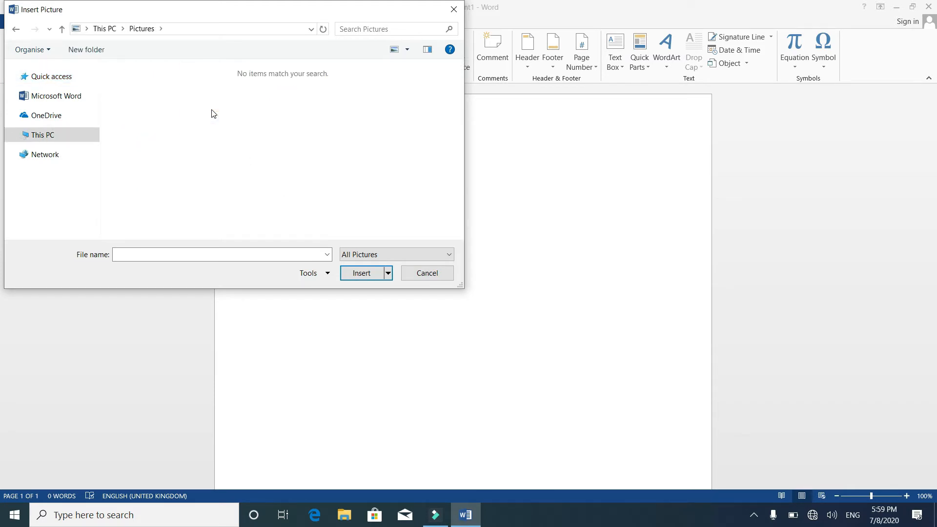
pyautogui.click(15, 30)
pyautogui.doubleClick(125, 111)
pyautogui.click(453, 9)
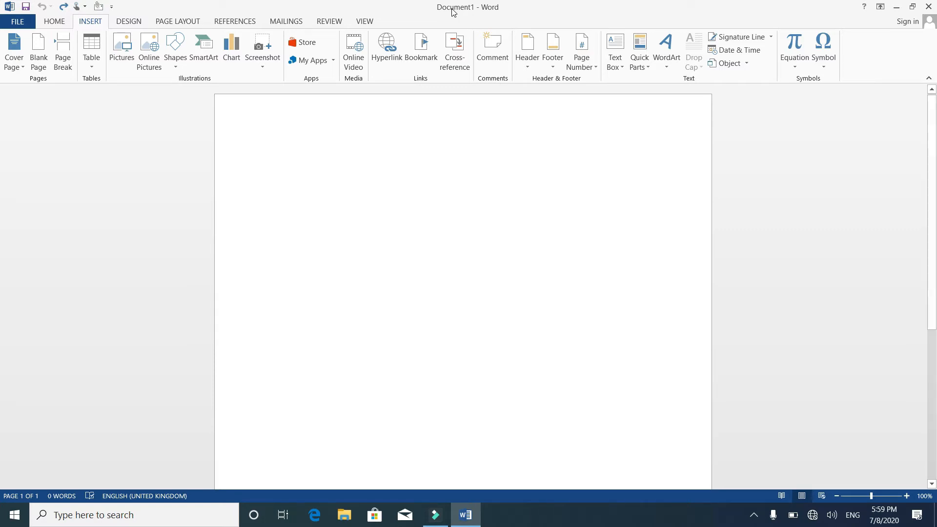
# Close Word without saving the document's changes.
pyautogui.click(929, 7)
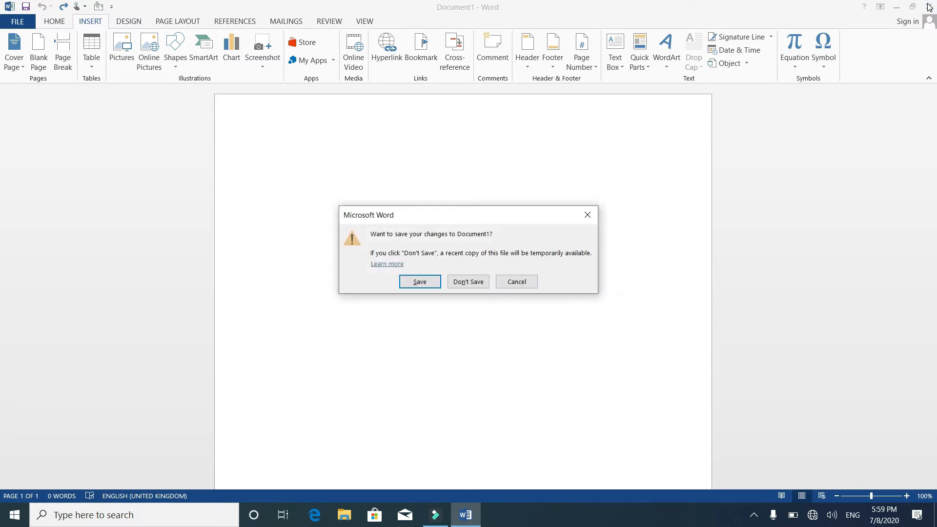
pyautogui.click(473, 282)
pyautogui.rightClick(388, 130)
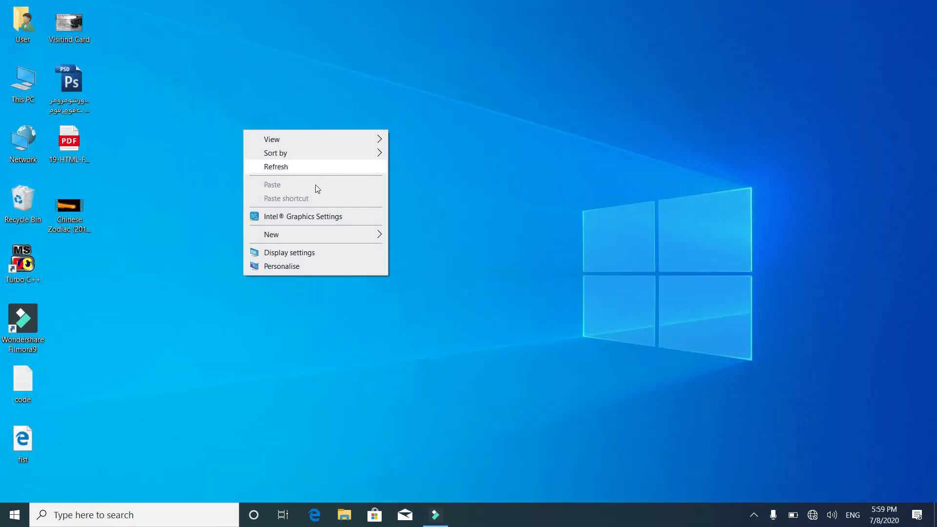
pyautogui.click(318, 264)
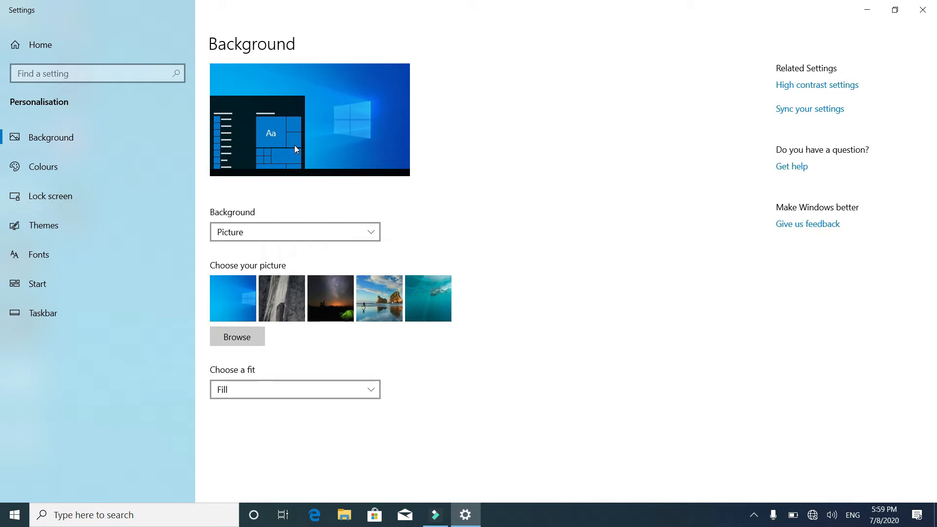
pyautogui.click(922, 10)
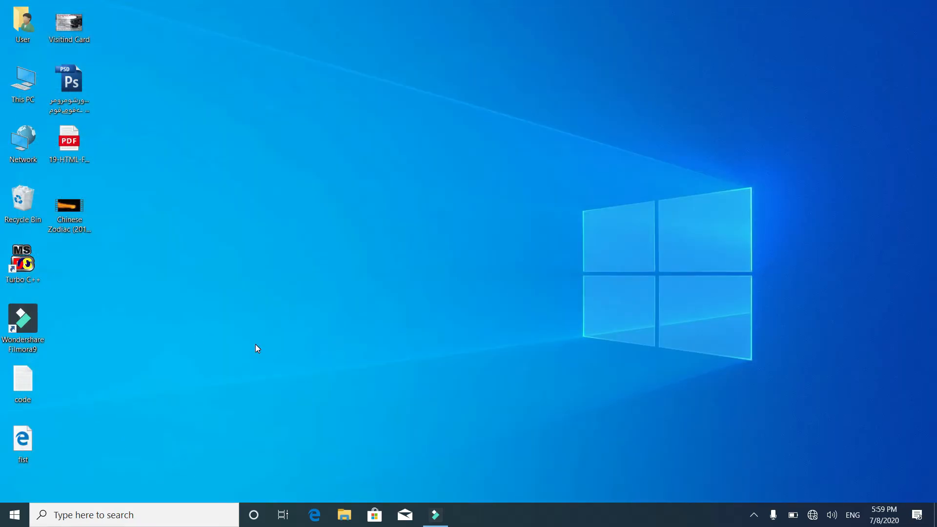
# Launch Word again and create a new blank document.
pyautogui.press('super+r')
pyautogui.press('Return')
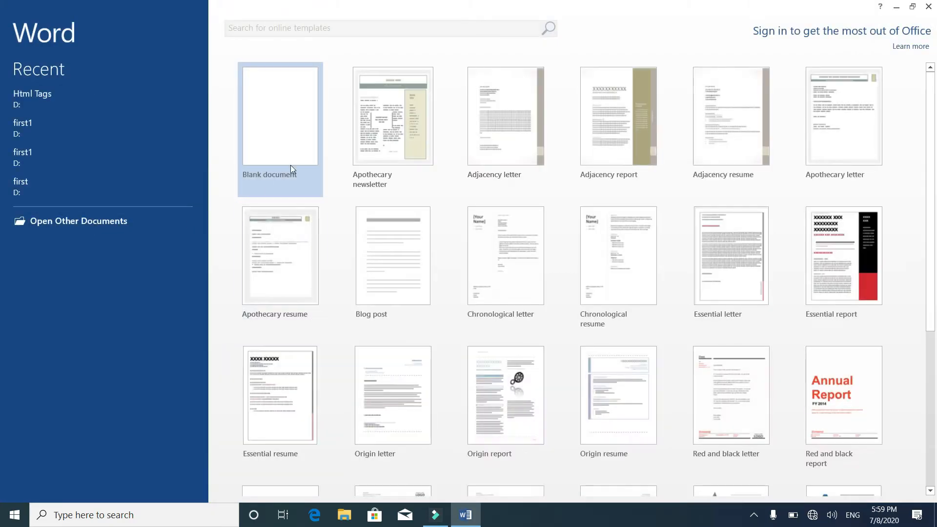
pyautogui.click(292, 132)
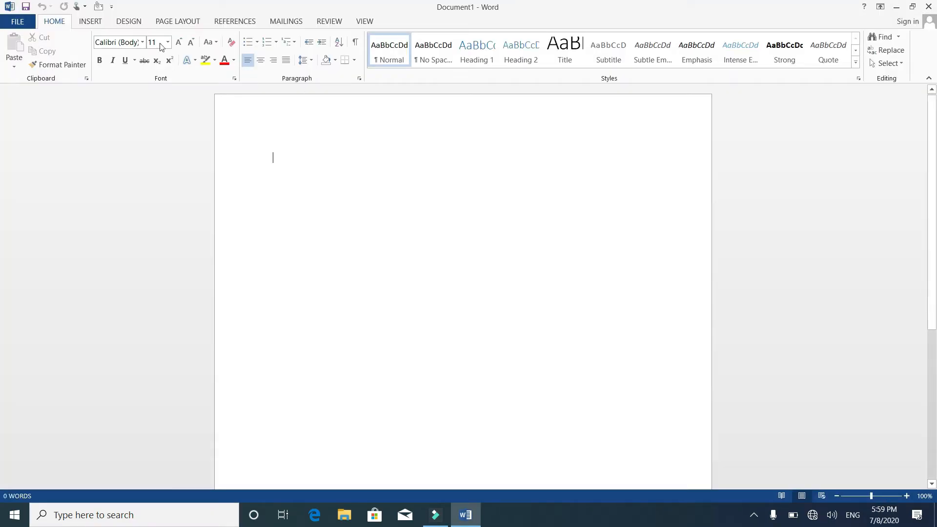
# Insert a screen clipping of the desktop wallpaper around the Windows logo, about 6.5" wide and 4.16" high, without any desktop icons.
pyautogui.click(93, 21)
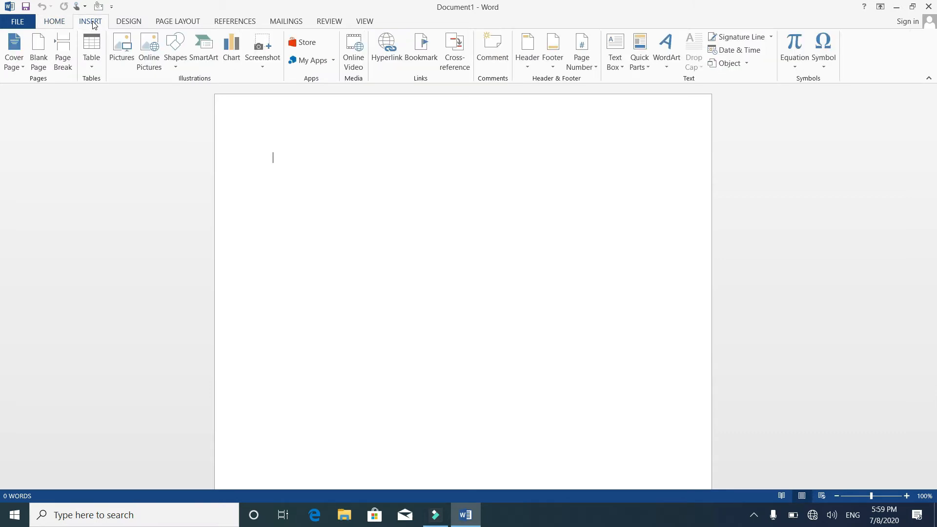
pyautogui.click(262, 59)
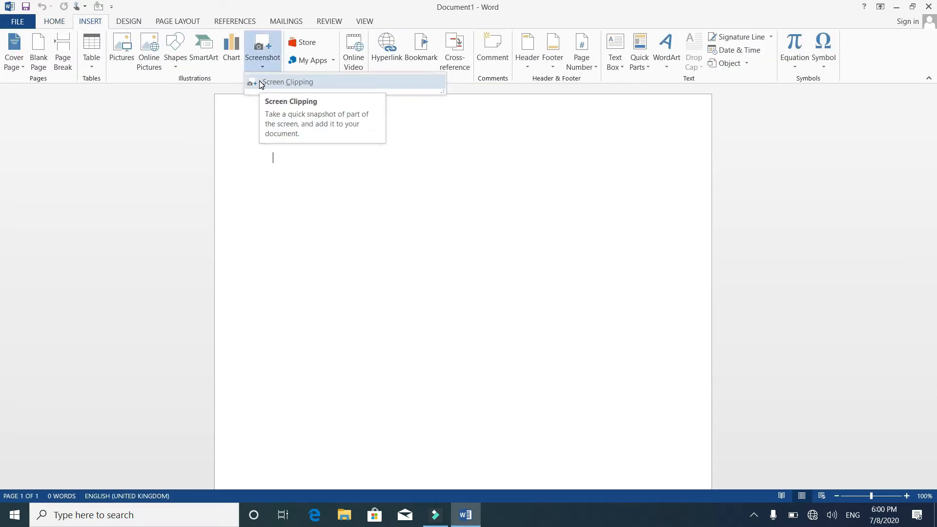
pyautogui.click(261, 83)
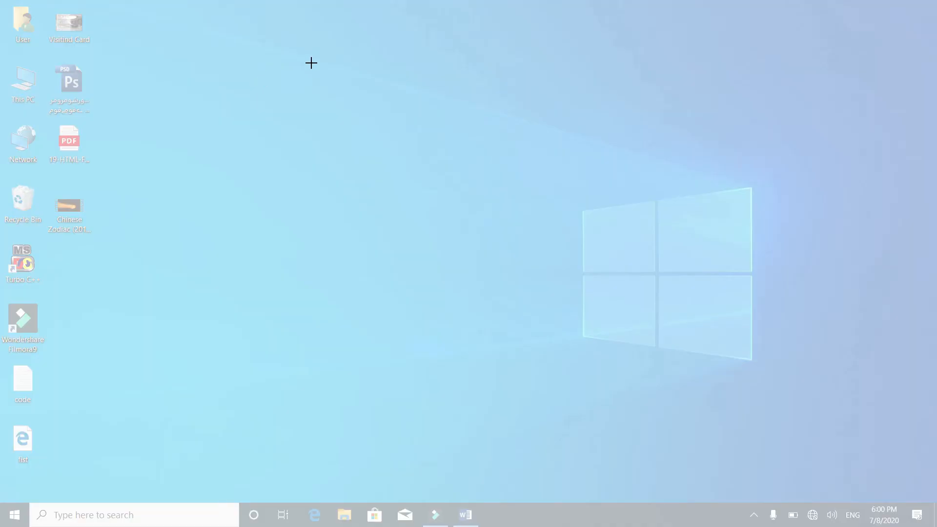
pyautogui.moveTo(311, 62); pyautogui.dragTo(900, 440)
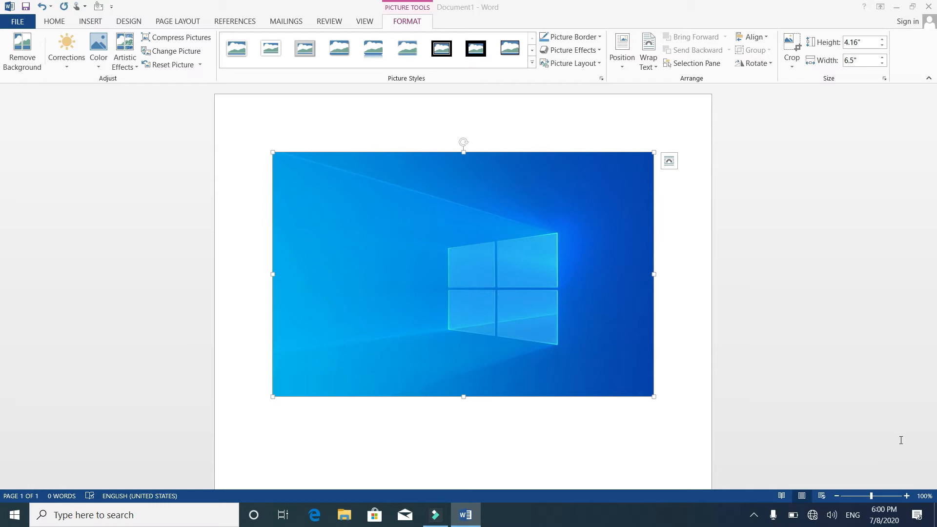
# Copy the wallpaper screen clipping and minimize Word to show the desktop.
pyautogui.rightClick(586, 341)
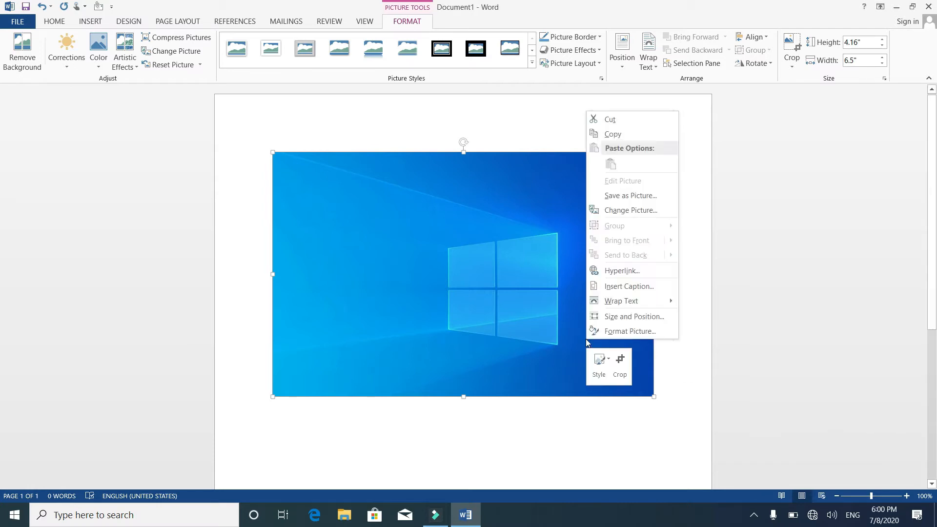
pyautogui.click(609, 135)
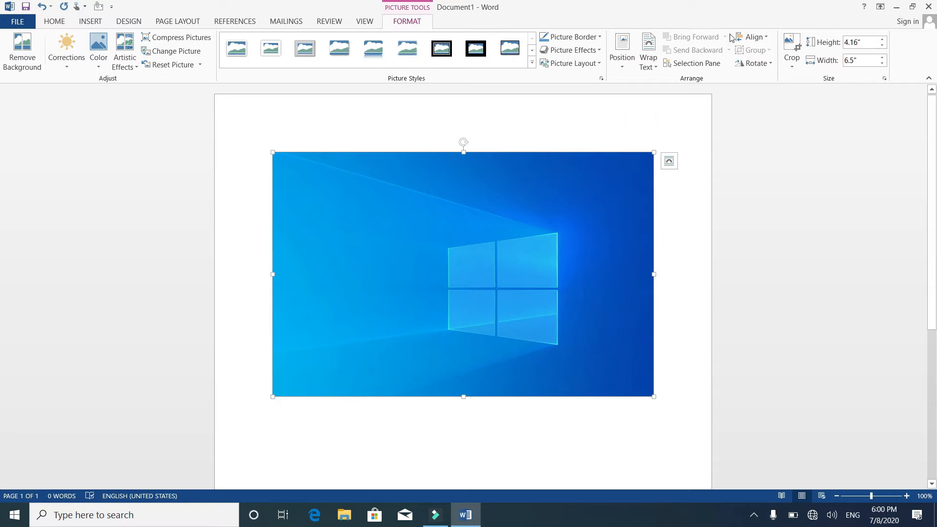
pyautogui.click(895, 7)
pyautogui.rightClick(386, 23)
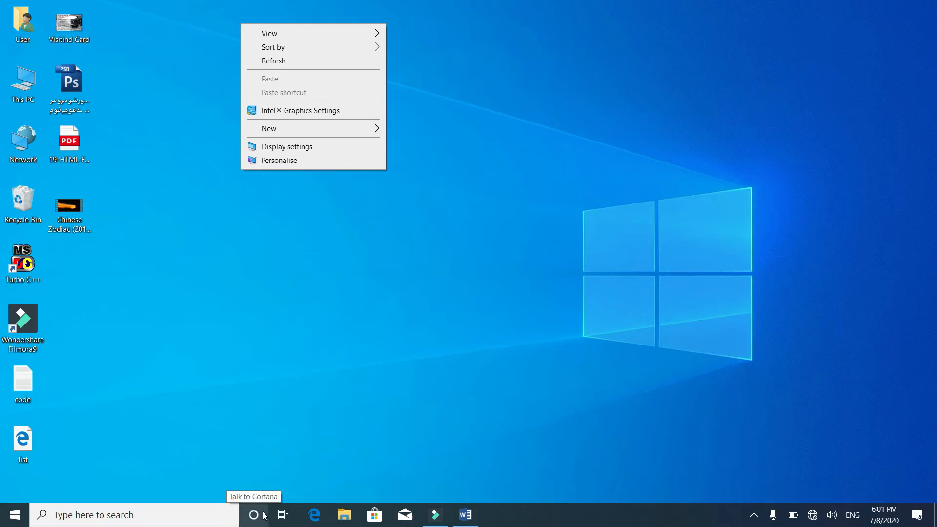
# Try to launch Paint by running the command "ms paint" in place of winword.
pyautogui.press('super+r')
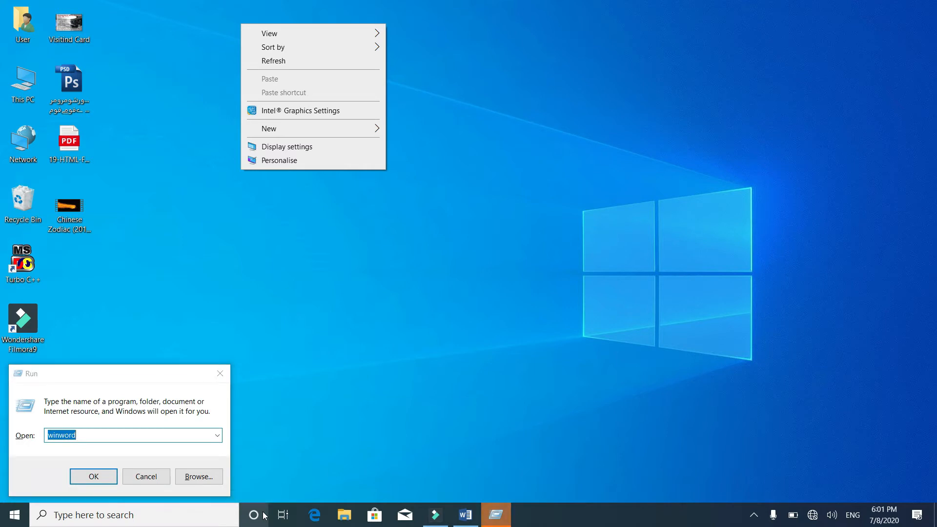
pyautogui.click(169, 439)
pyautogui.press('BackSpace')
pyautogui.press('BackSpace')
pyautogui.press('BackSpace')
pyautogui.press('BackSpace')
pyautogui.press('BackSpace')
pyautogui.press('BackSpace')
pyautogui.press('BackSpace')
pyautogui.write('pms')
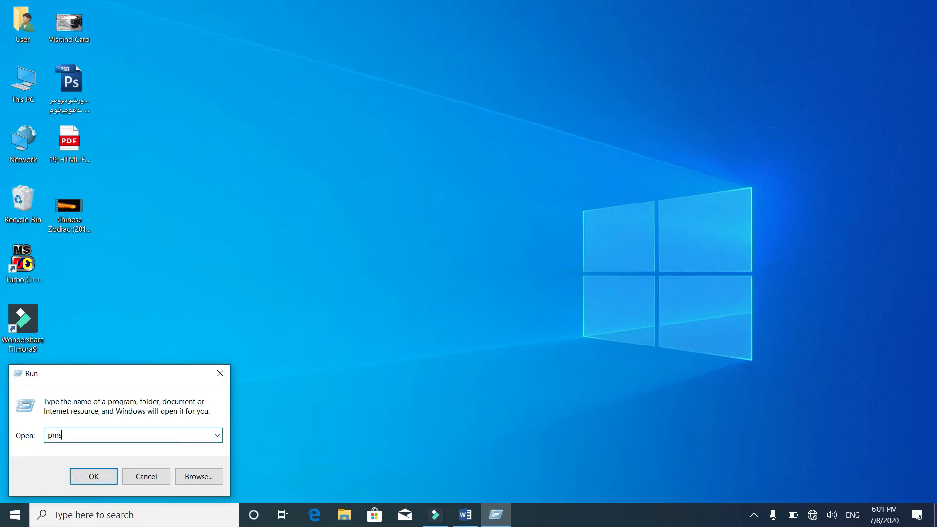
pyautogui.press('BackSpace')
pyautogui.press('BackSpace')
pyautogui.press('BackSpace')
pyautogui.write('ms')
pyautogui.press('Return')
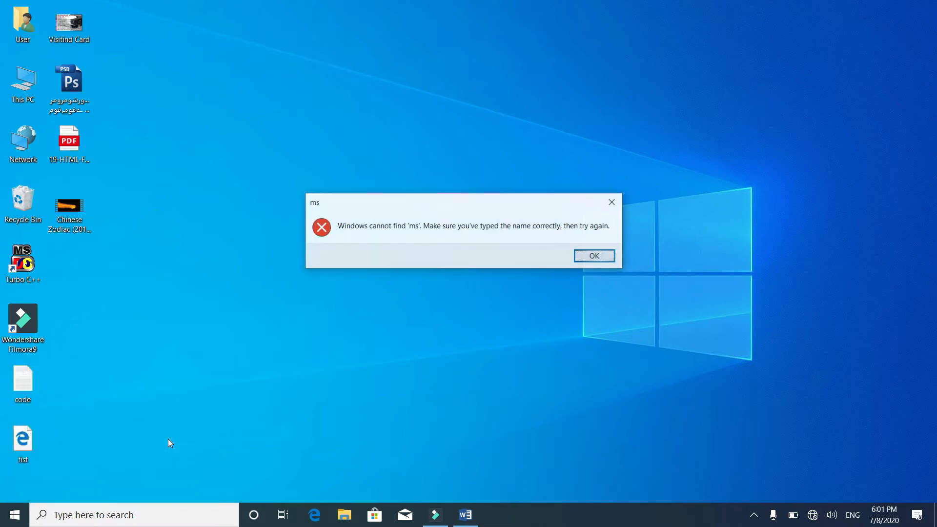
# Remove the space from the run command to launch Paint, and paste the copied clipping onto the canvas.
pyautogui.press('Return')
pyautogui.press('Home')
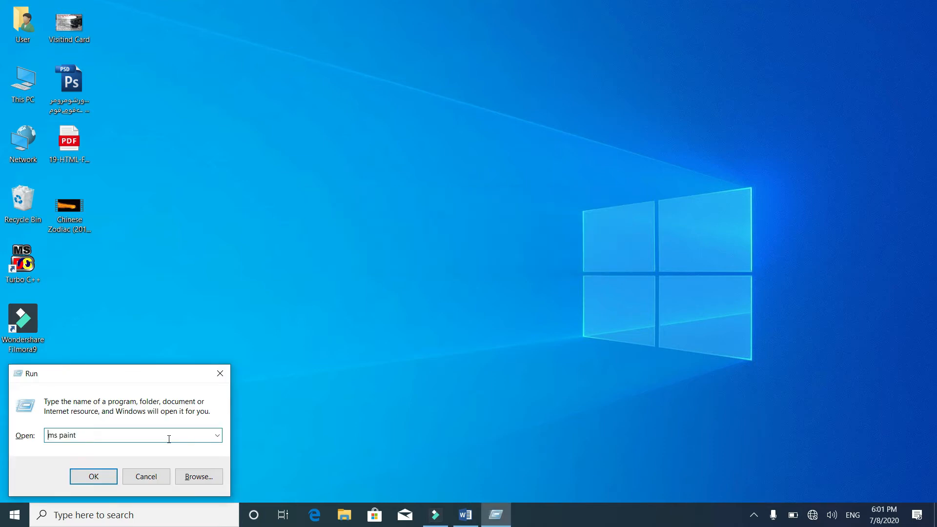
pyautogui.press('BackSpace')
pyautogui.press('Return')
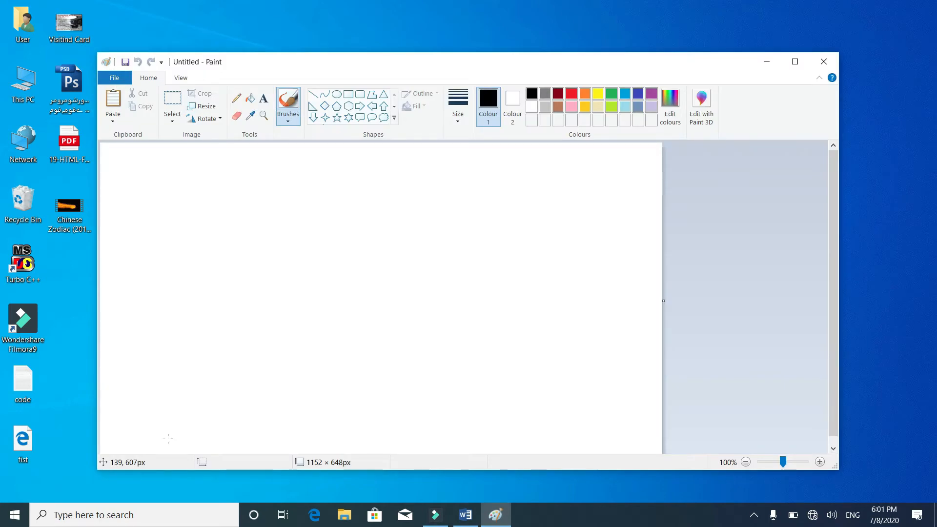
pyautogui.hotkey('ctrl', 'v')
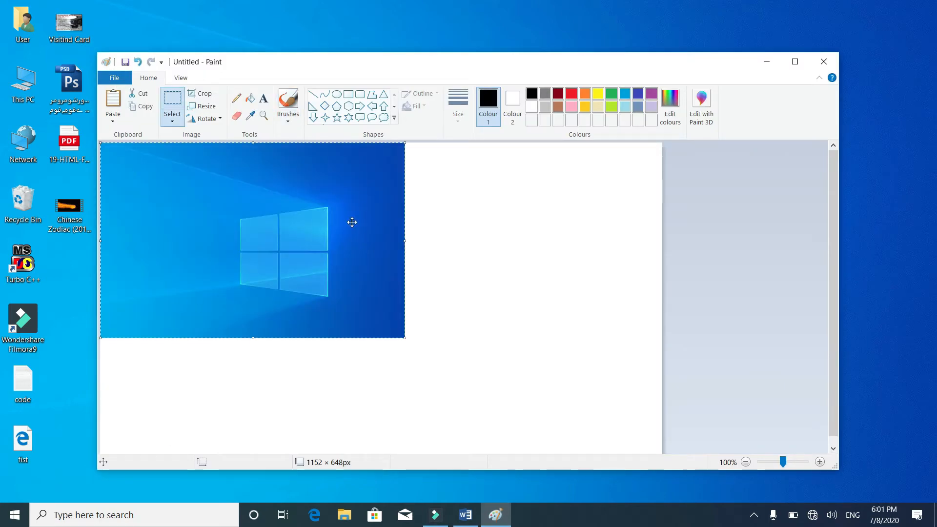
pyautogui.click(124, 91)
# Save the picture to the Desktop in JPEG format under the name Untitled and close Paint.
pyautogui.hotkey('ctrl', 's')
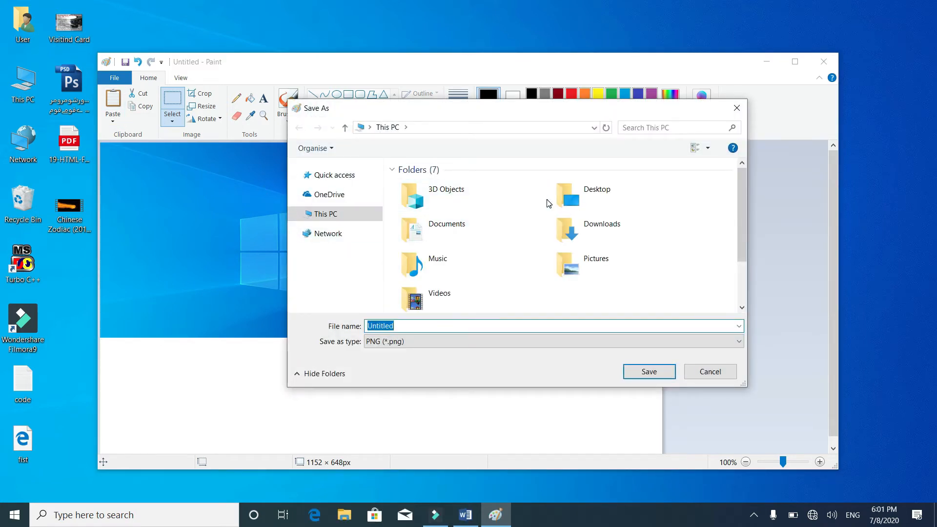
pyautogui.click(588, 192)
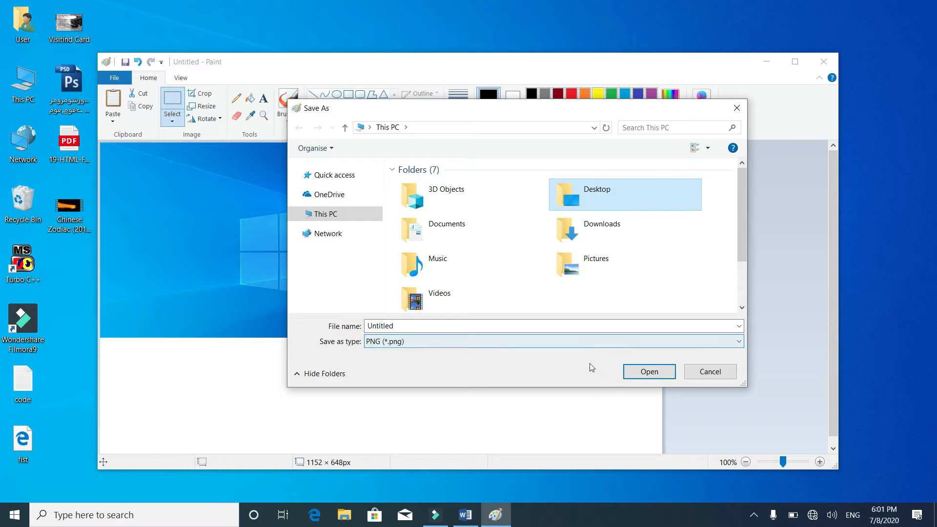
pyautogui.click(698, 343)
pyautogui.click(434, 402)
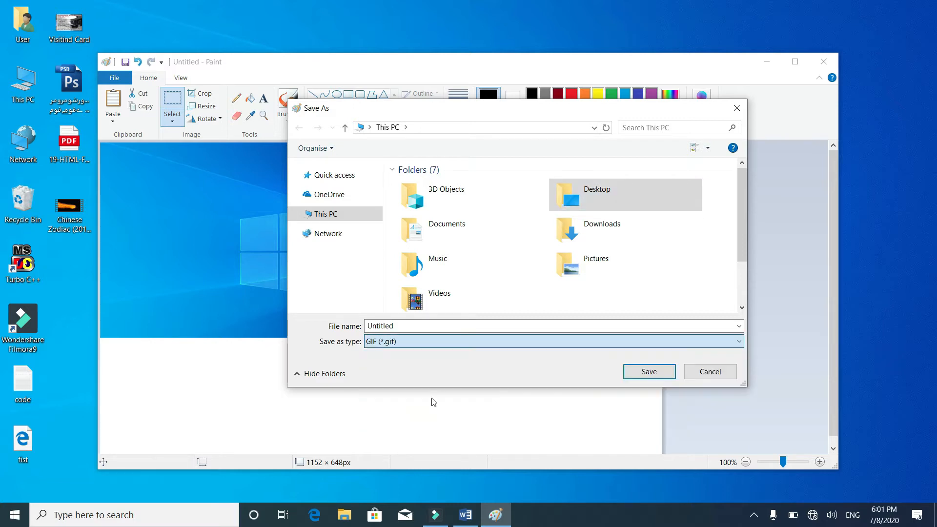
pyautogui.click(636, 341)
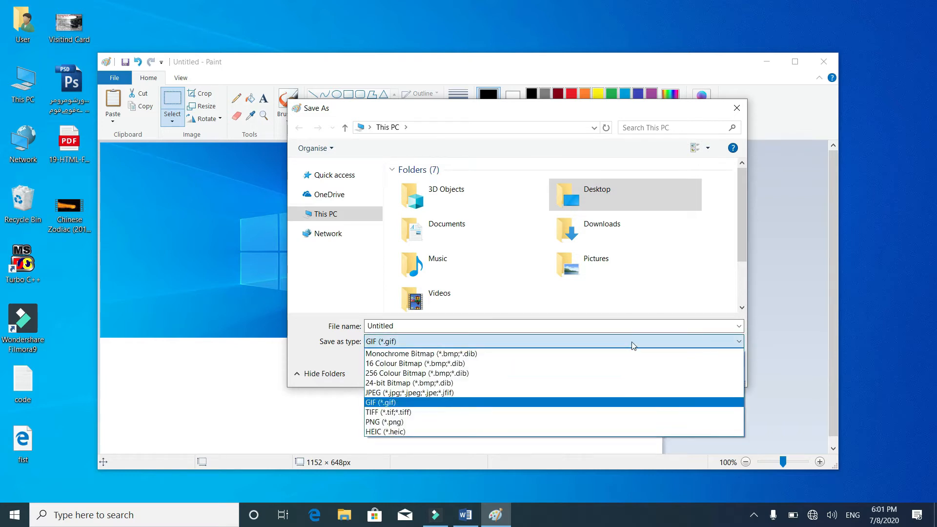
pyautogui.click(459, 393)
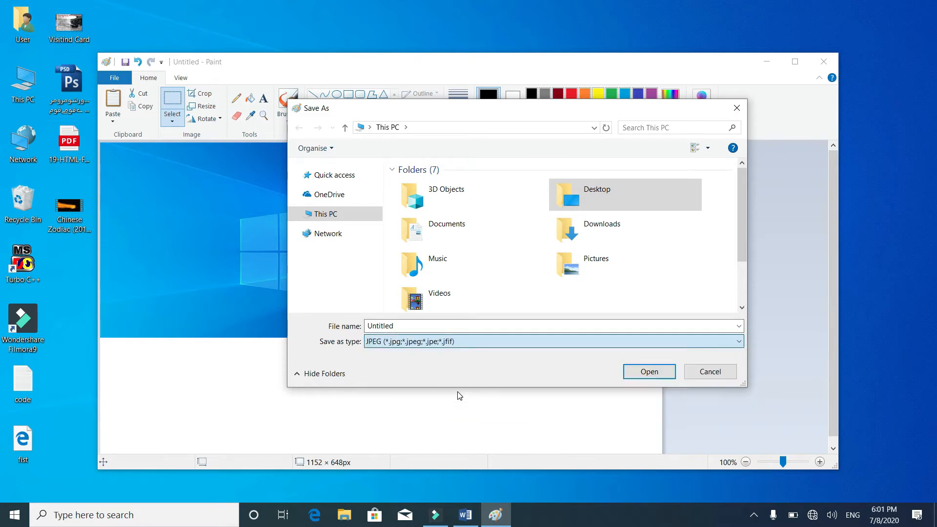
pyautogui.click(667, 373)
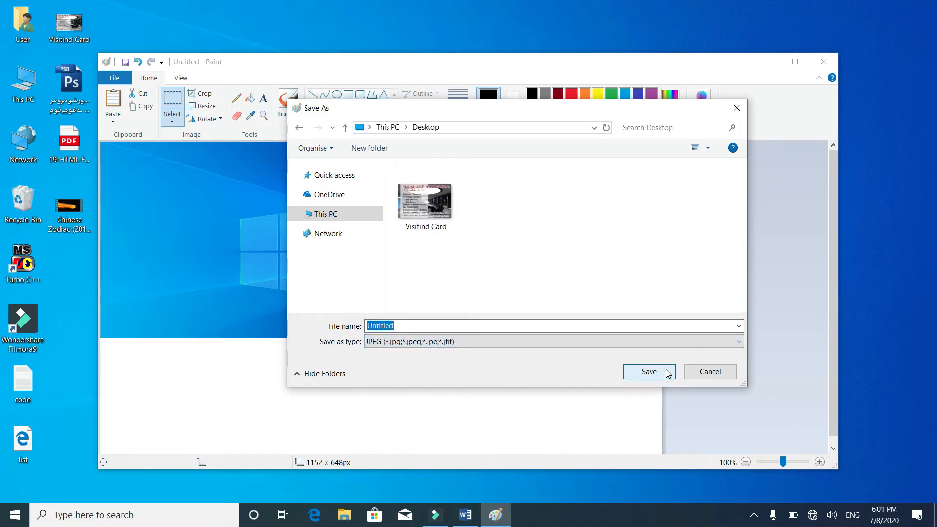
pyautogui.click(637, 372)
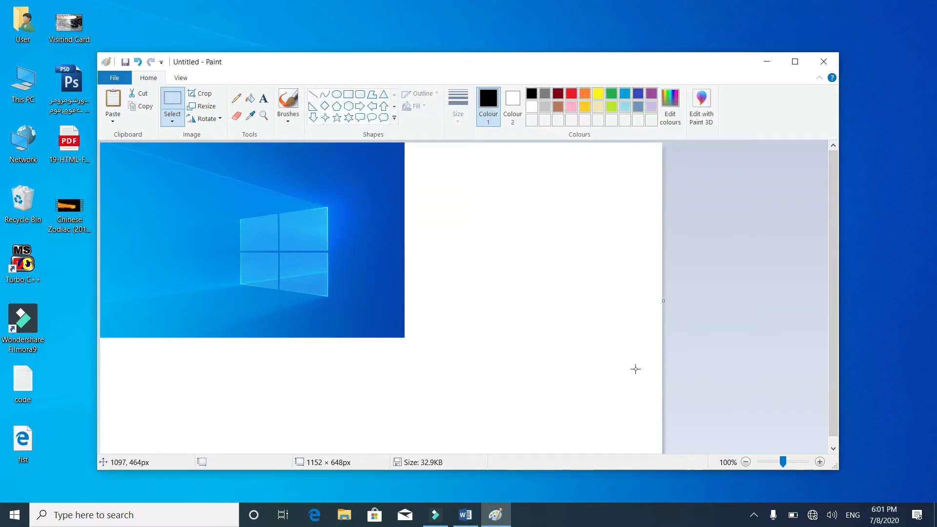
pyautogui.click(824, 62)
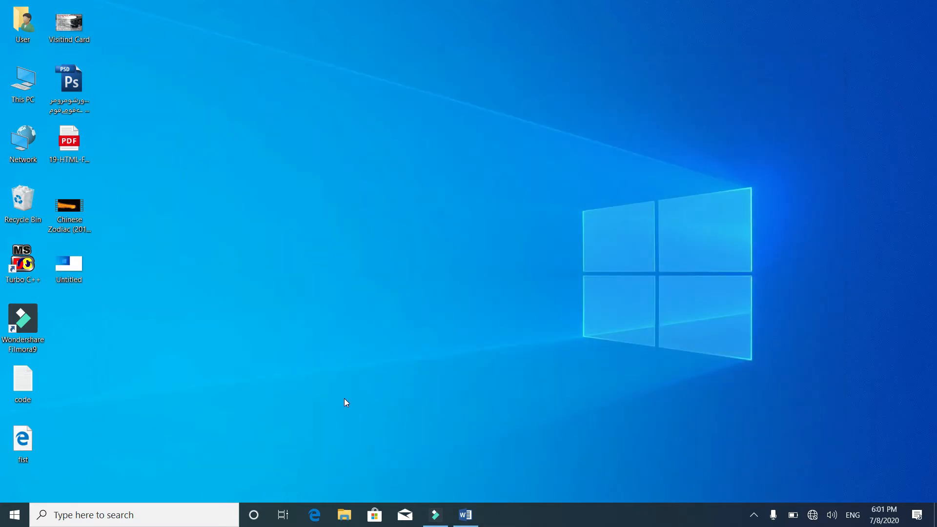
# Switch back to Word and delete the screen clipping from the document.
pyautogui.click(465, 515)
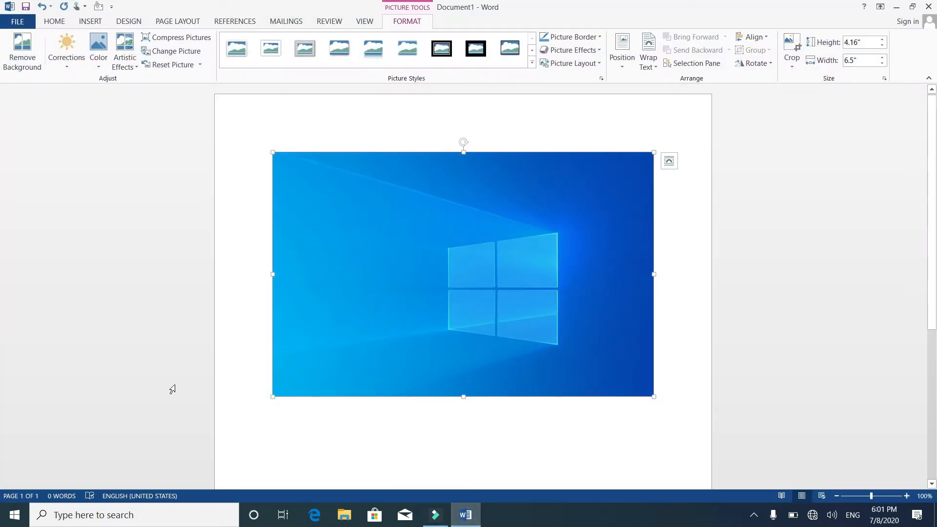
pyautogui.click(88, 20)
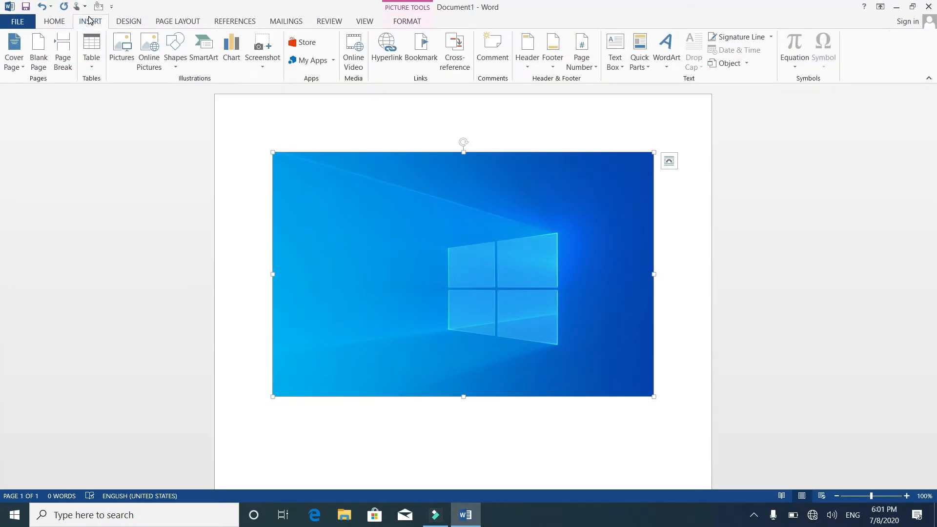
pyautogui.press('Delete')
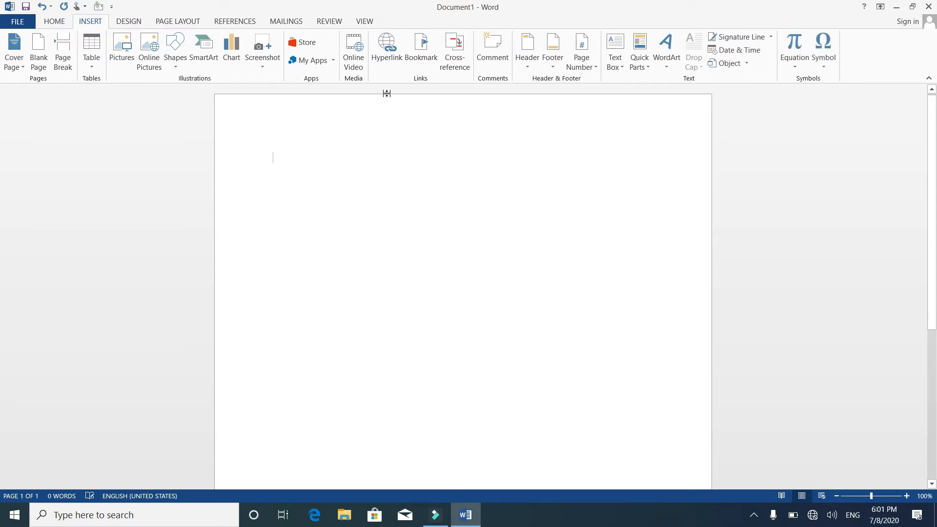
# Insert the Untitled picture from the Desktop folder into the document.
pyautogui.click(116, 55)
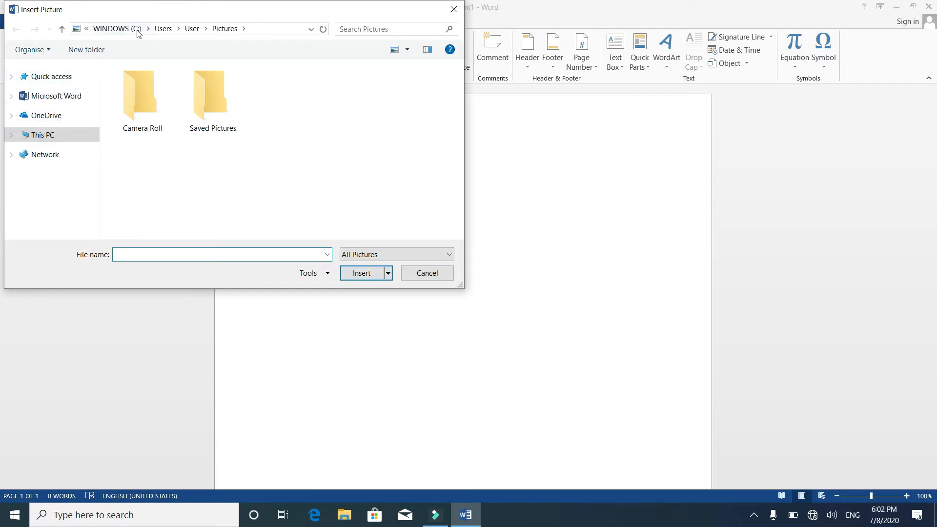
pyautogui.click(75, 80)
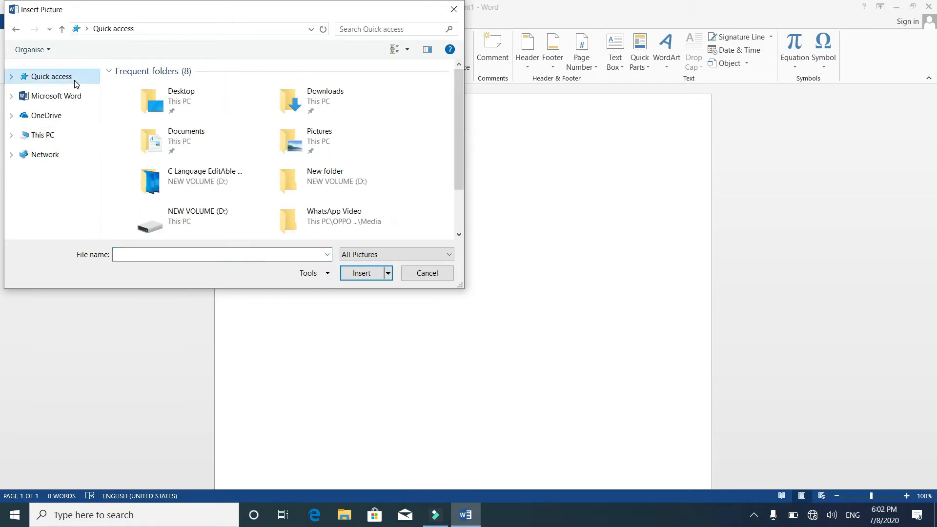
pyautogui.doubleClick(215, 108)
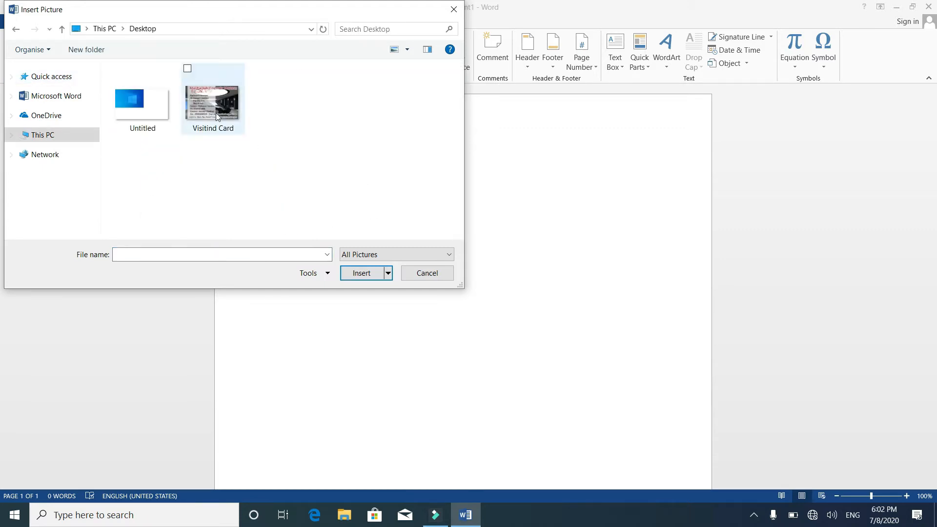
pyautogui.click(138, 107)
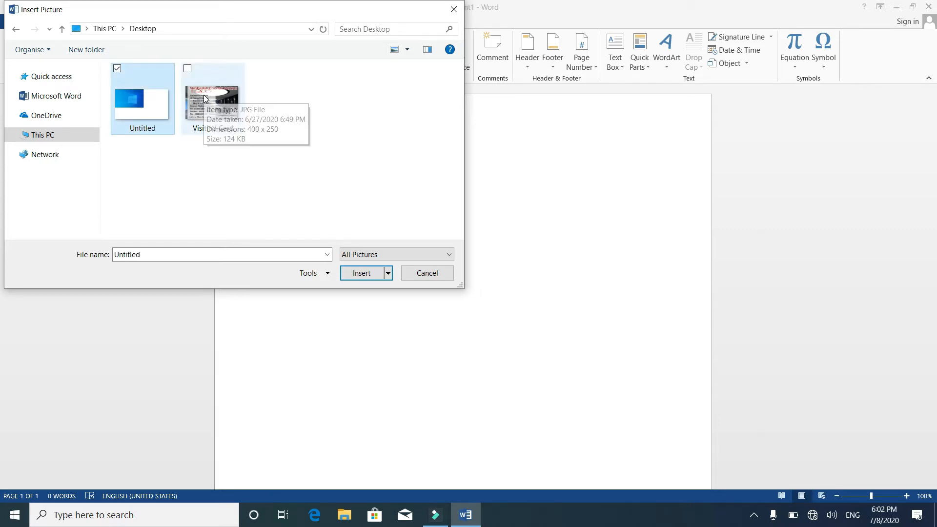
pyautogui.click(363, 274)
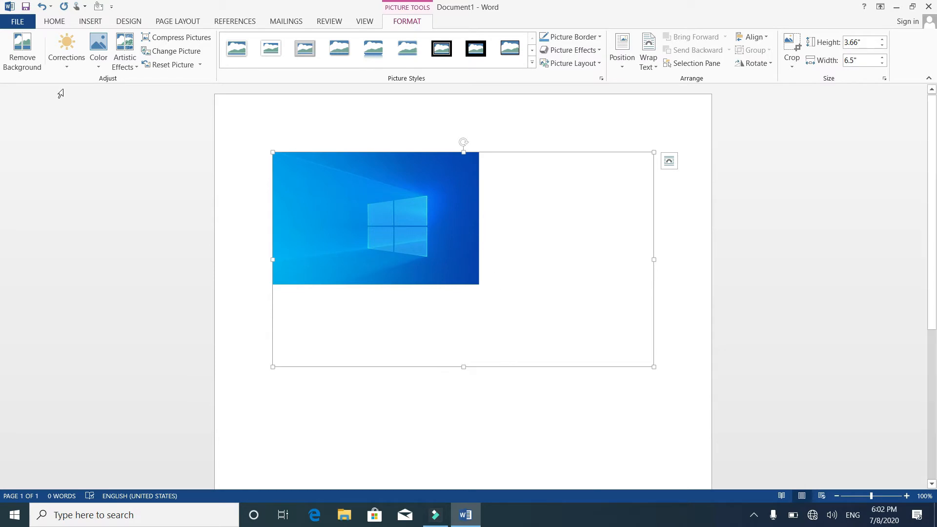
# Try removing the picture's background and undo it.
pyautogui.click(35, 69)
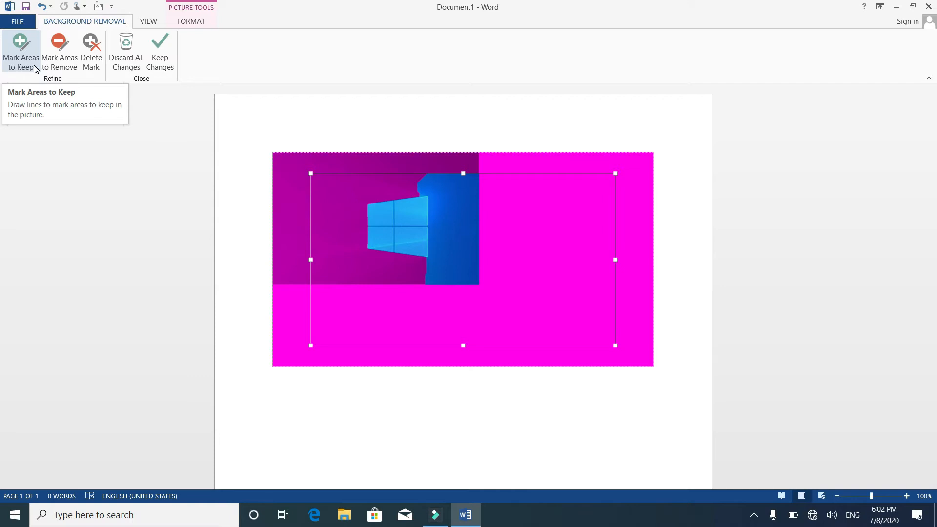
pyautogui.hotkey('ctrl', 'z')
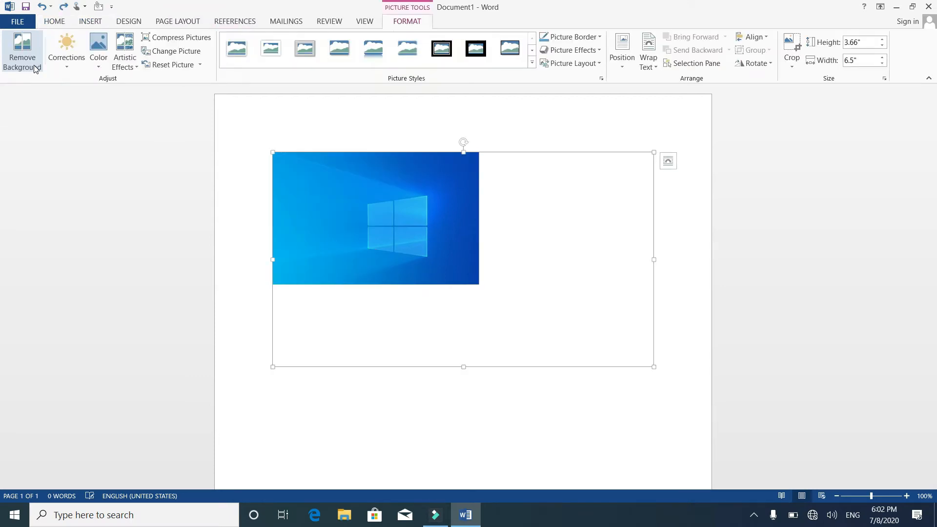
# Apply the strongest Soften correction to the picture with the middle Brightness/Contrast preset.
pyautogui.click(71, 67)
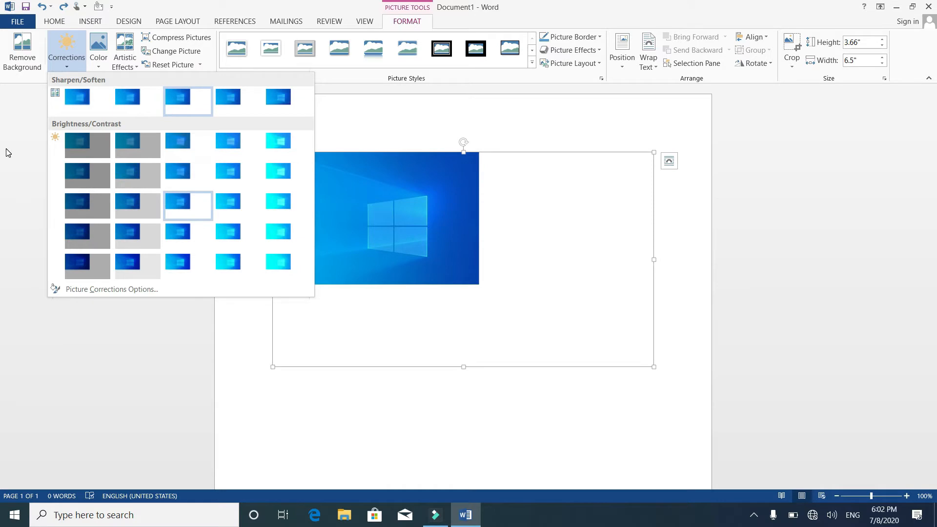
pyautogui.click(74, 106)
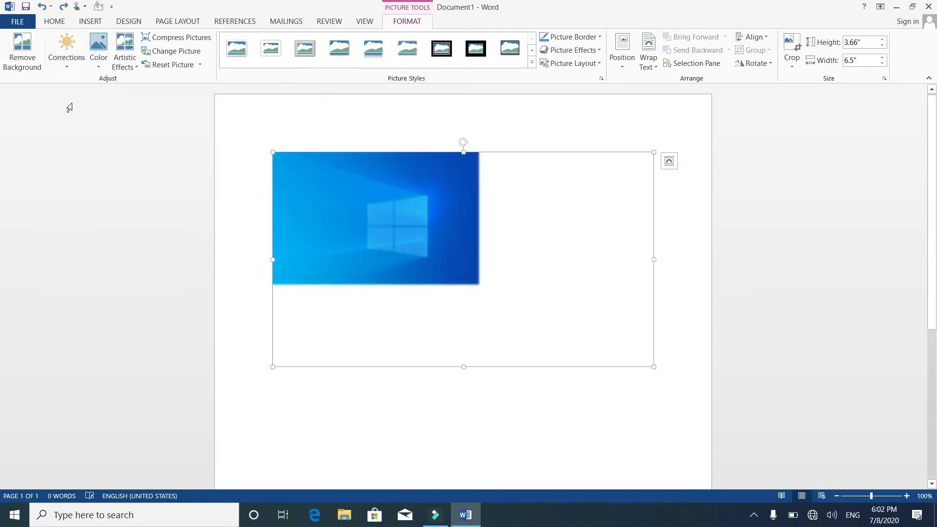
pyautogui.click(63, 70)
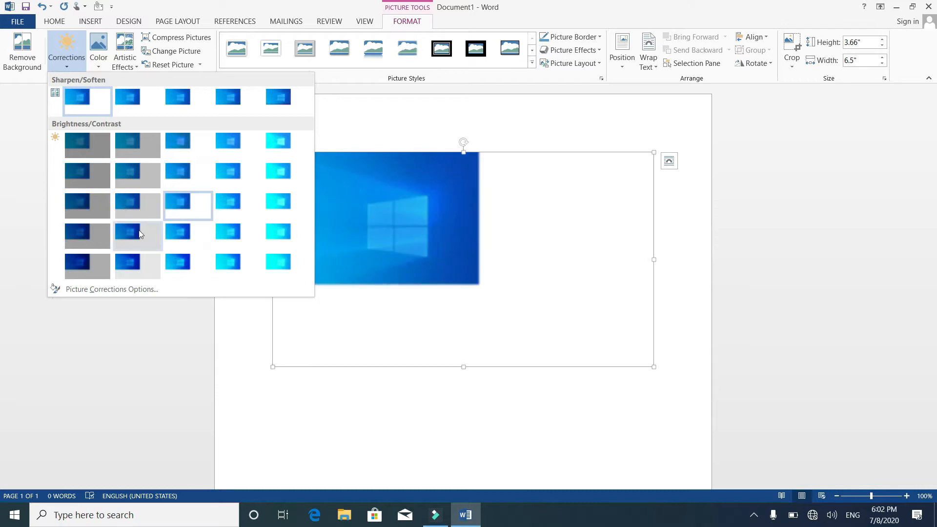
pyautogui.click(194, 200)
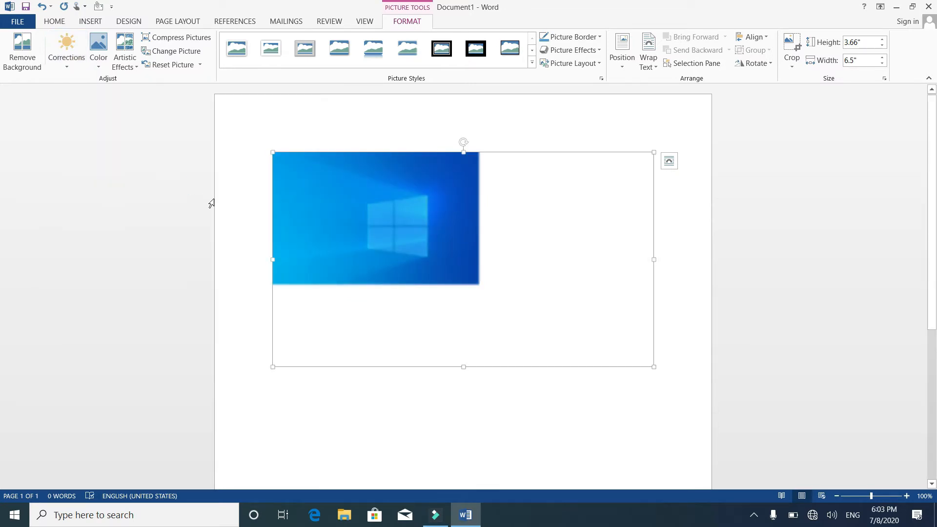
# Apply the Glow Edges artistic effect to the picture and compress it to the E-mail (96 ppi) target output.
pyautogui.click(136, 66)
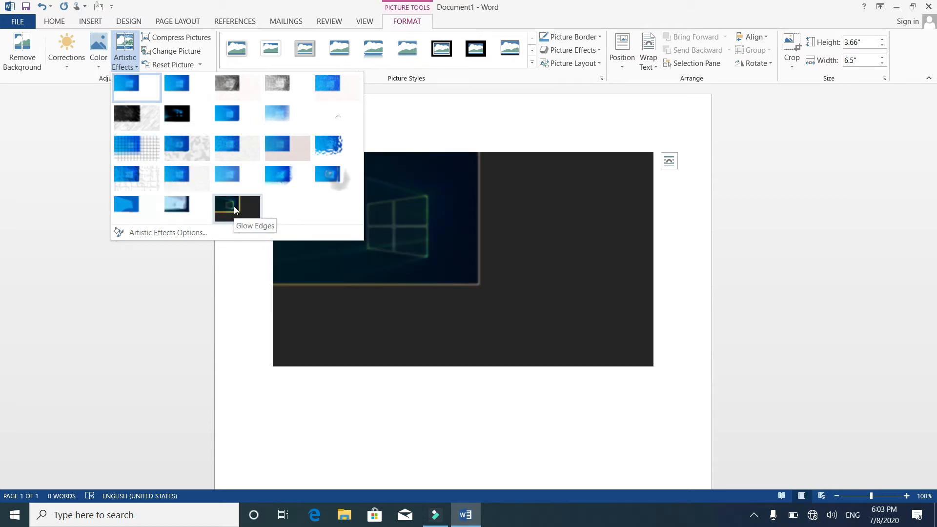
pyautogui.click(234, 210)
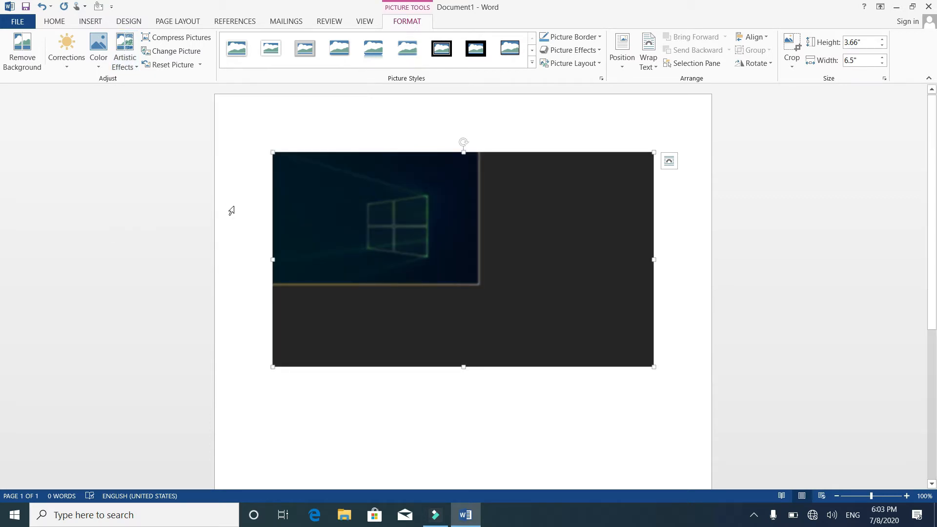
pyautogui.click(179, 44)
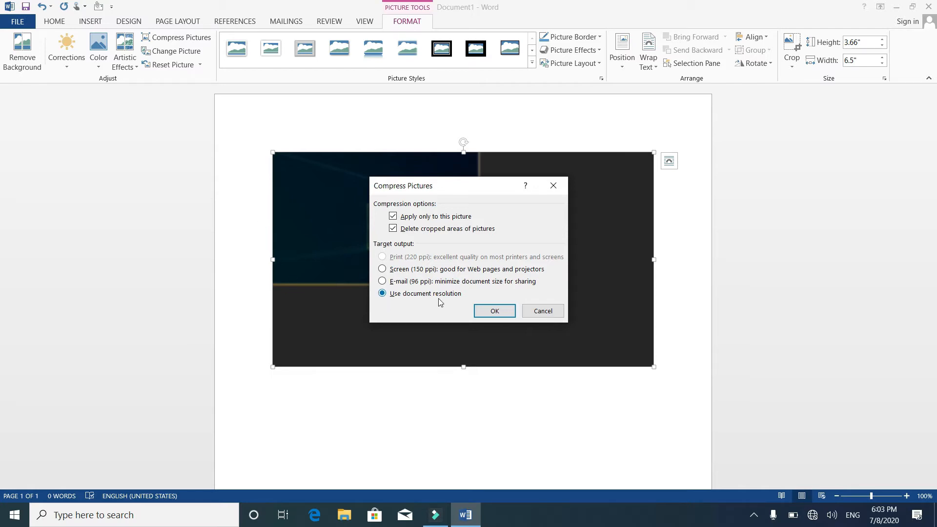
pyautogui.click(391, 287)
pyautogui.click(500, 311)
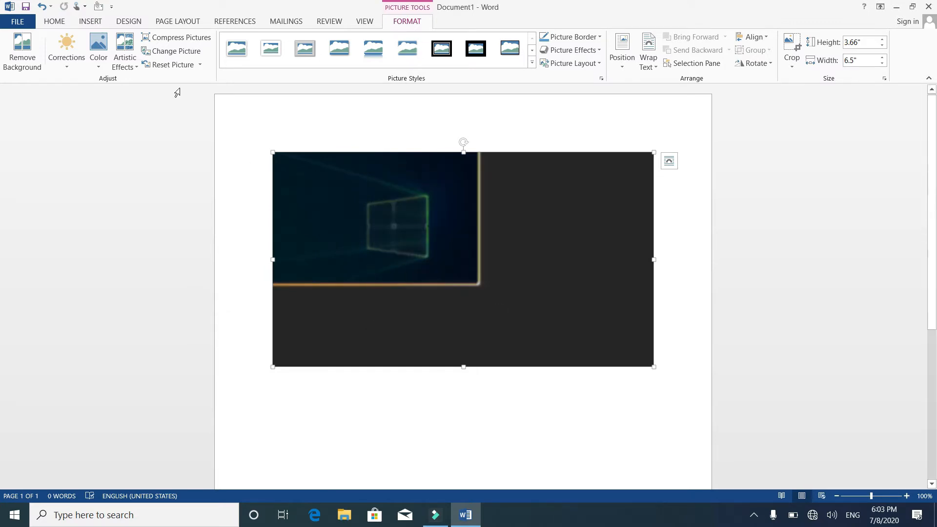
pyautogui.click(174, 52)
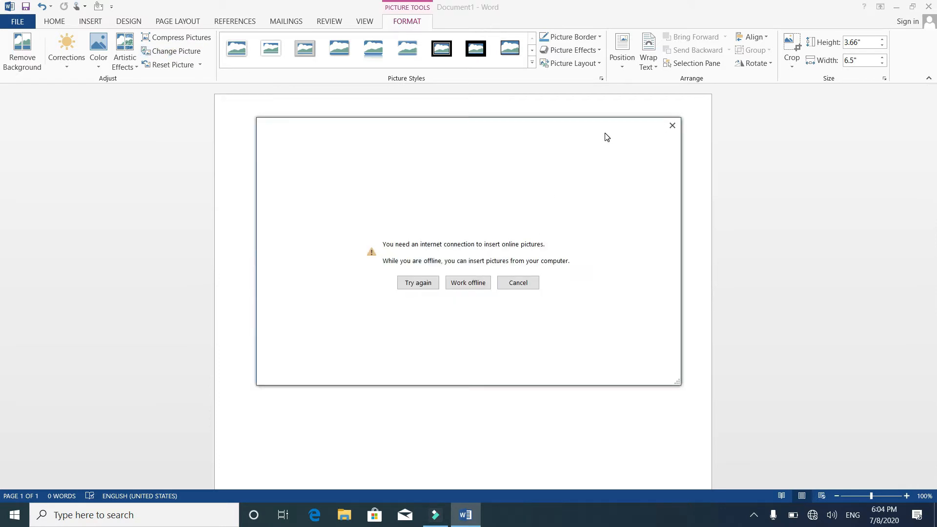
pyautogui.click(673, 124)
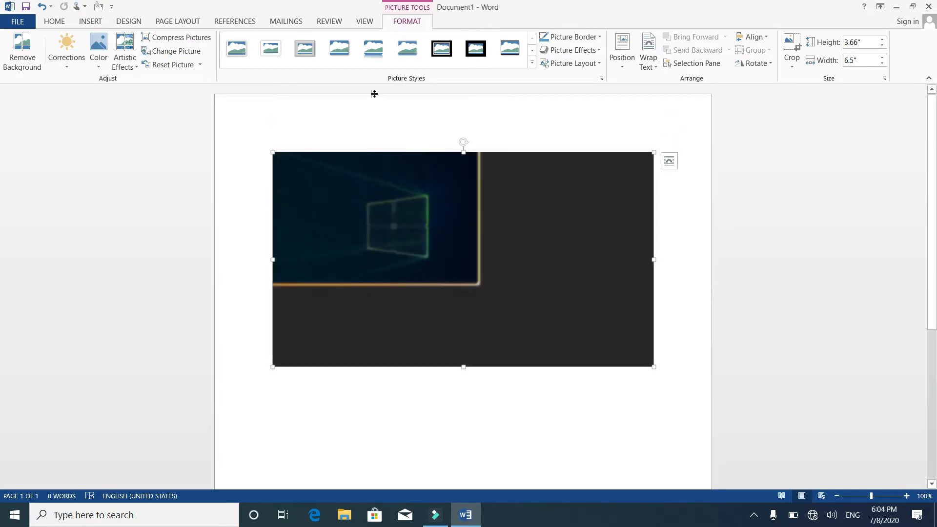
pyautogui.click(173, 52)
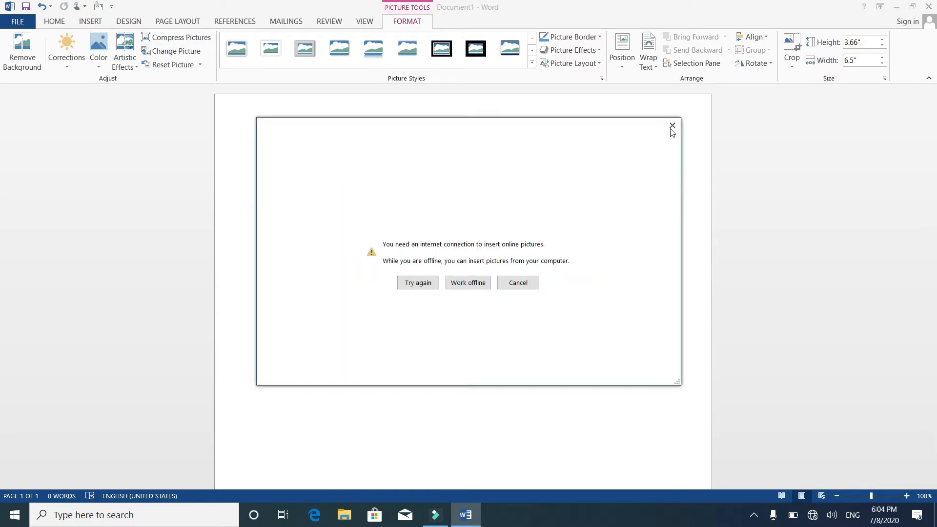
pyautogui.click(671, 127)
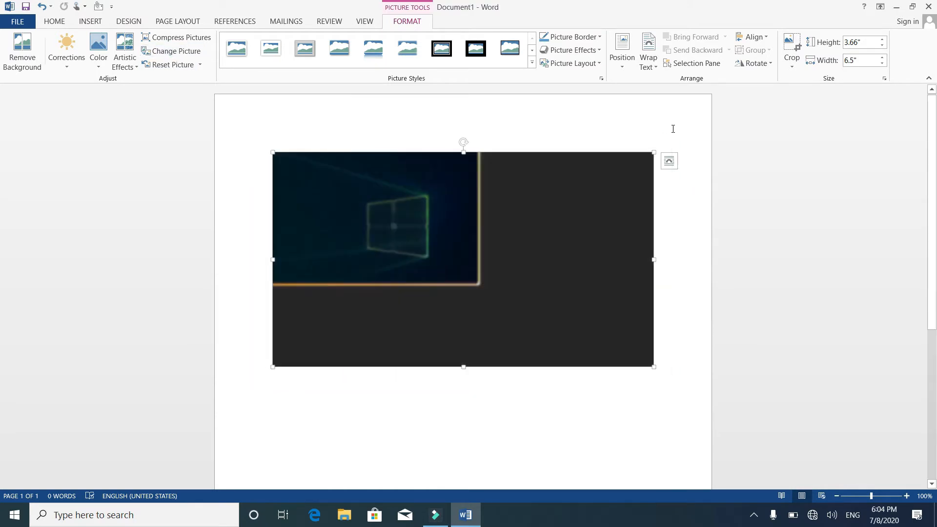
# Reset the picture's formatting and shrink it proportionally to about 3.1" high by 5.51" wide.
pyautogui.click(178, 71)
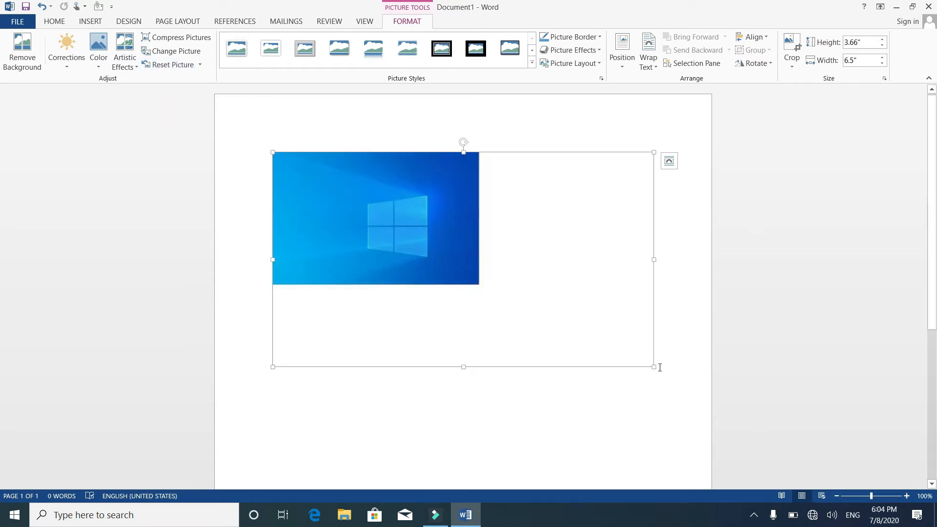
pyautogui.moveTo(652, 367); pyautogui.dragTo(543, 336)
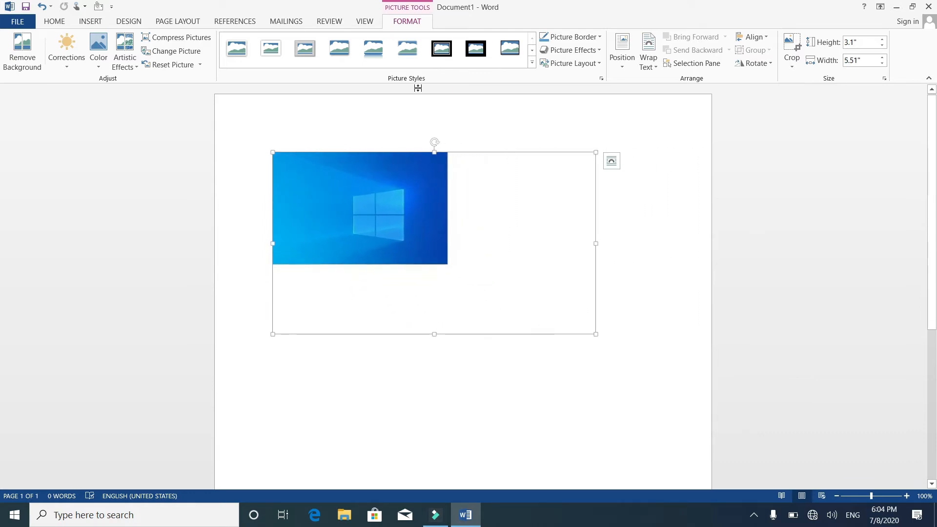
pyautogui.moveTo(434, 143); pyautogui.dragTo(440, 117)
# Apply the Bevel Perspective picture style and set the picture border to the darkest shade of the light-gray theme color.
pyautogui.click(532, 63)
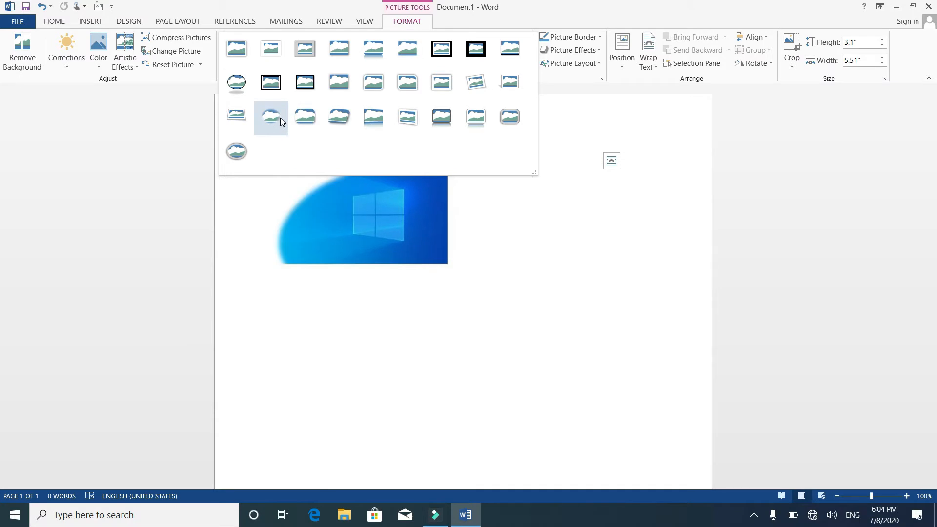
pyautogui.click(338, 117)
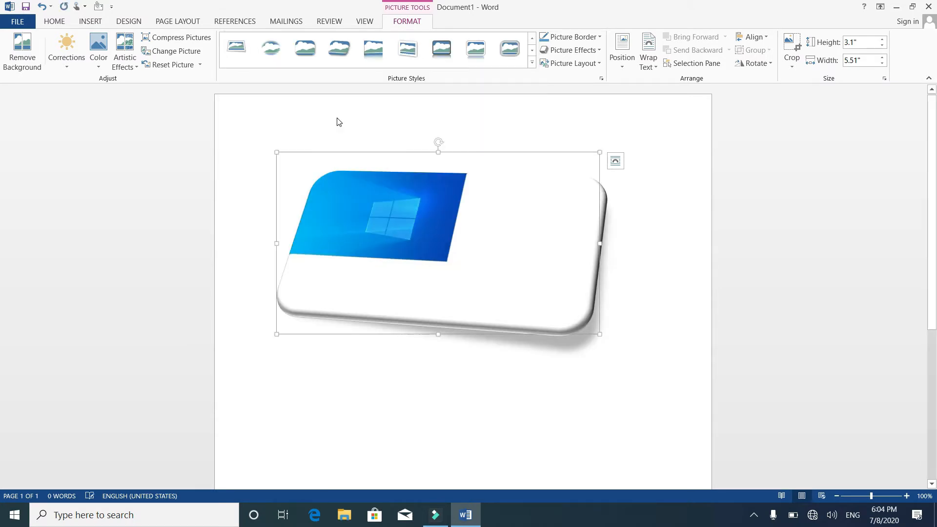
pyautogui.click(593, 37)
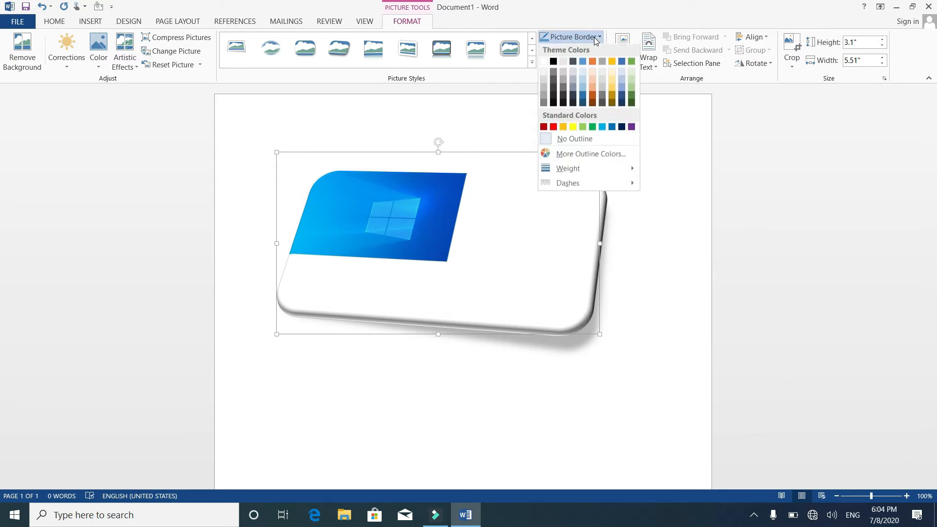
pyautogui.click(563, 104)
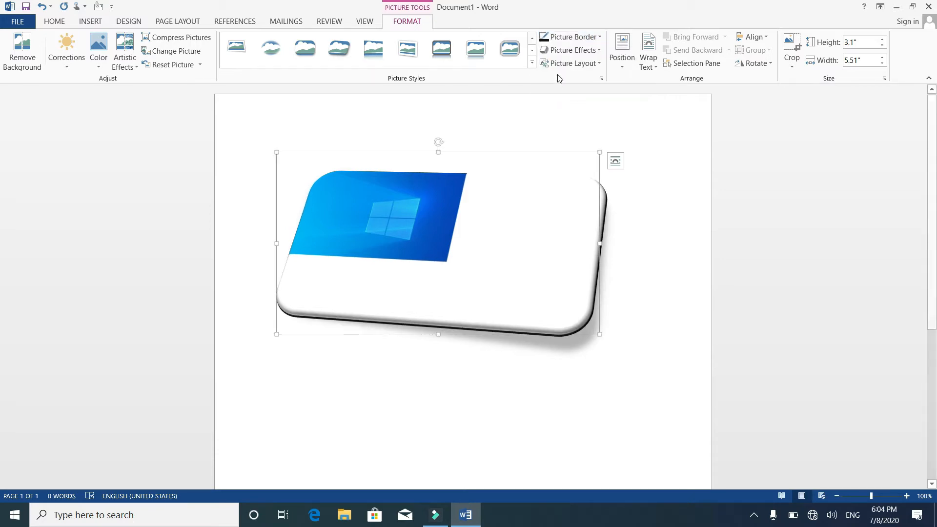
# Apply the first Preset effect to the picture and add the middle Outer shadow of the first row.
pyautogui.click(588, 51)
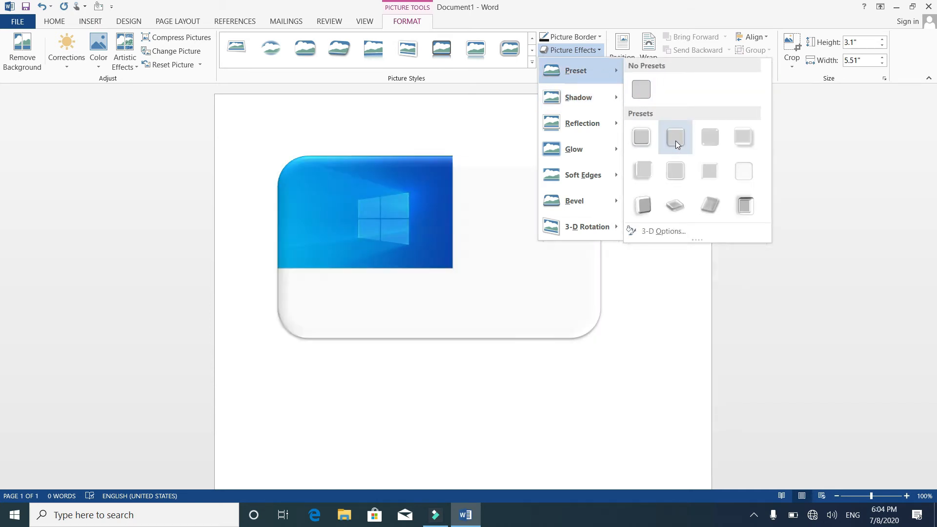
pyautogui.click(649, 145)
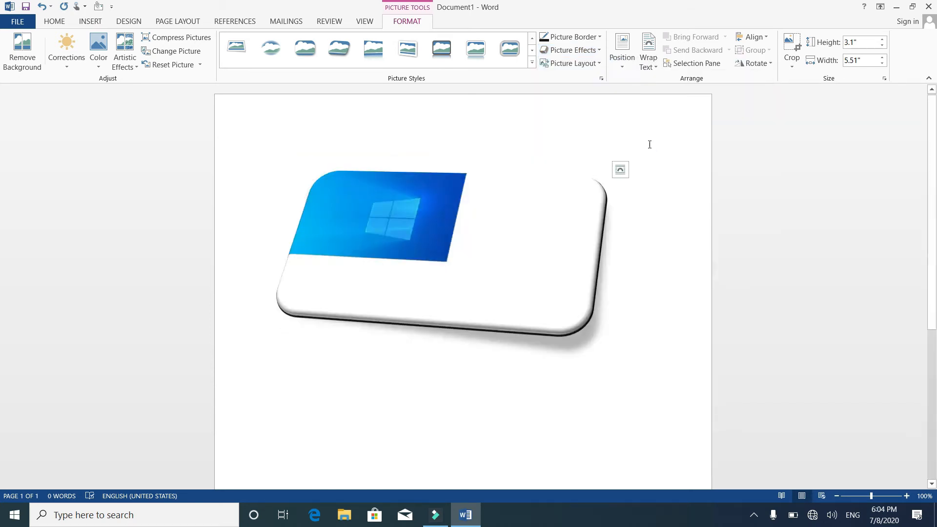
pyautogui.click(585, 52)
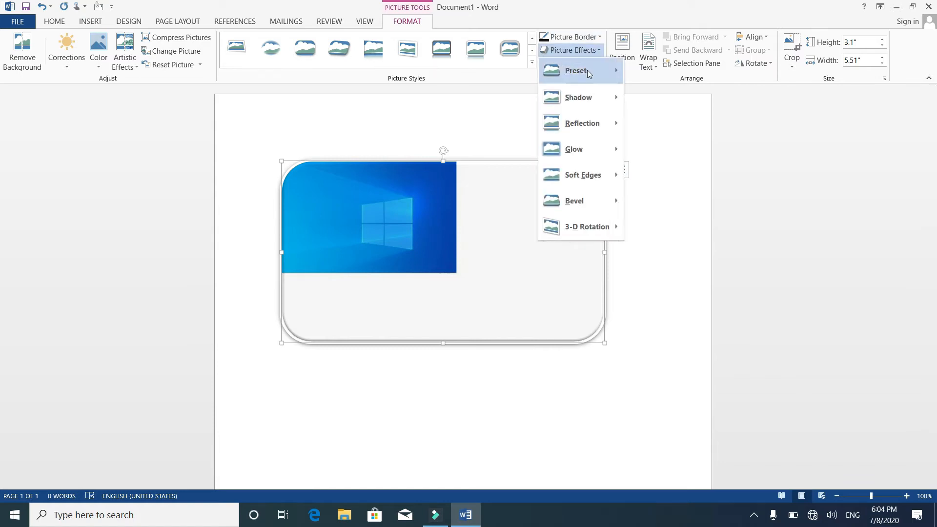
pyautogui.moveTo(592, 92)
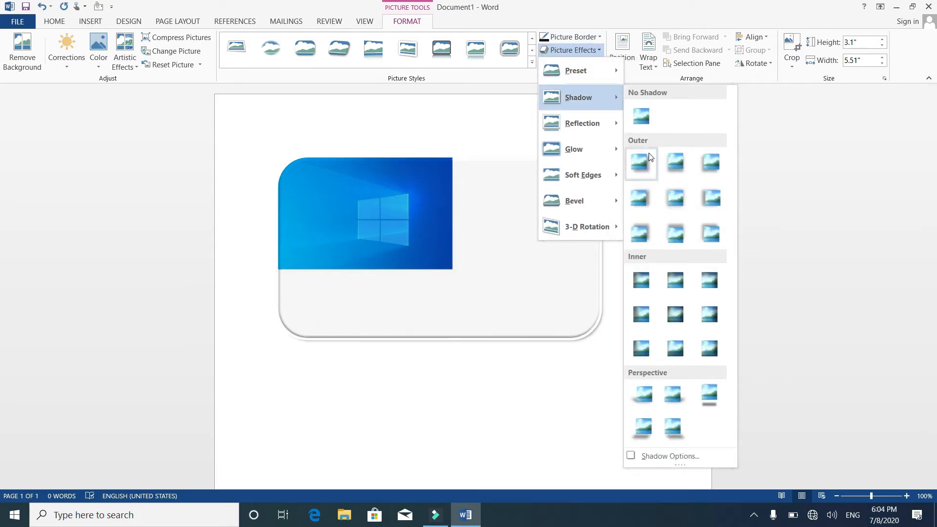
pyautogui.click(666, 163)
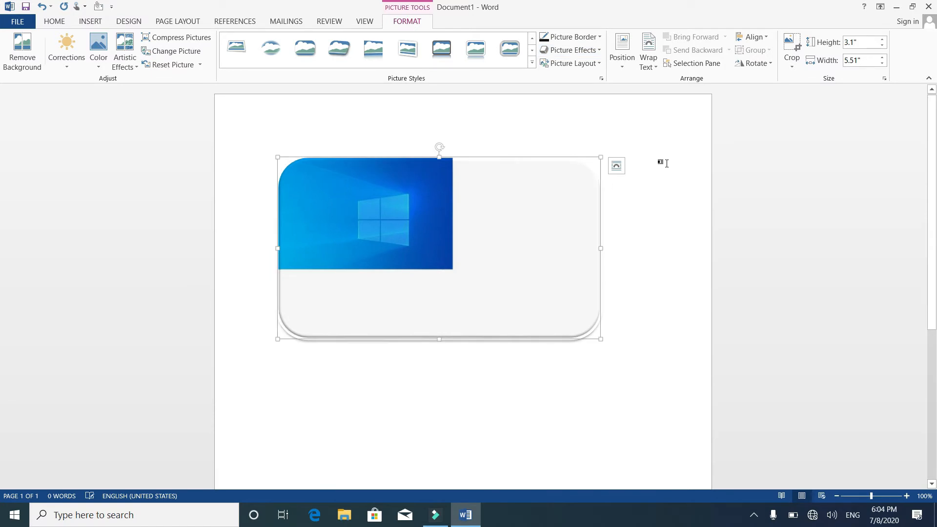
# Add the center Reflection variation and the light-blue Glow variation from the second row to the picture.
pyautogui.click(588, 54)
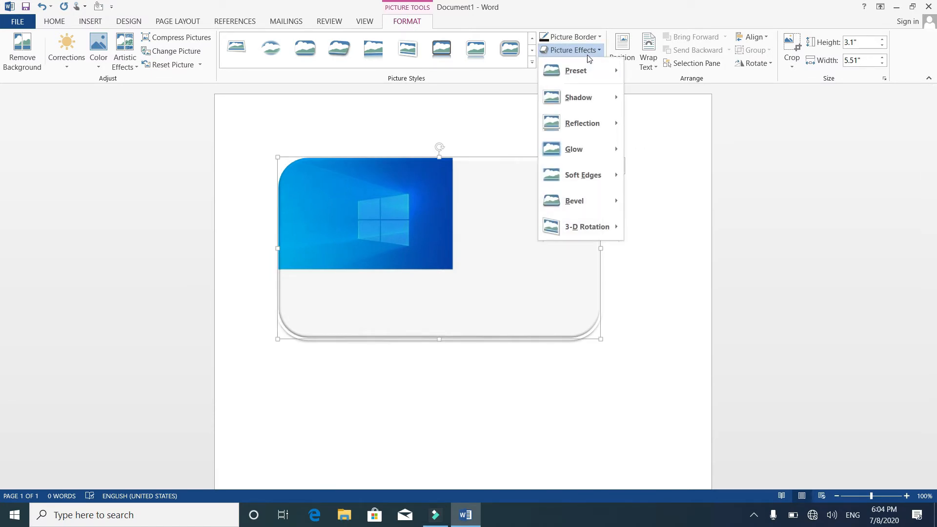
pyautogui.moveTo(594, 130)
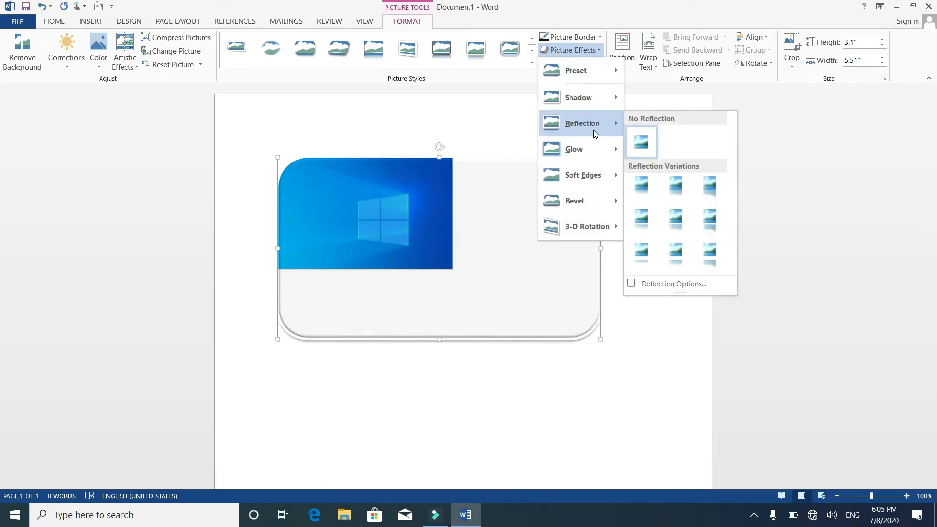
pyautogui.click(677, 225)
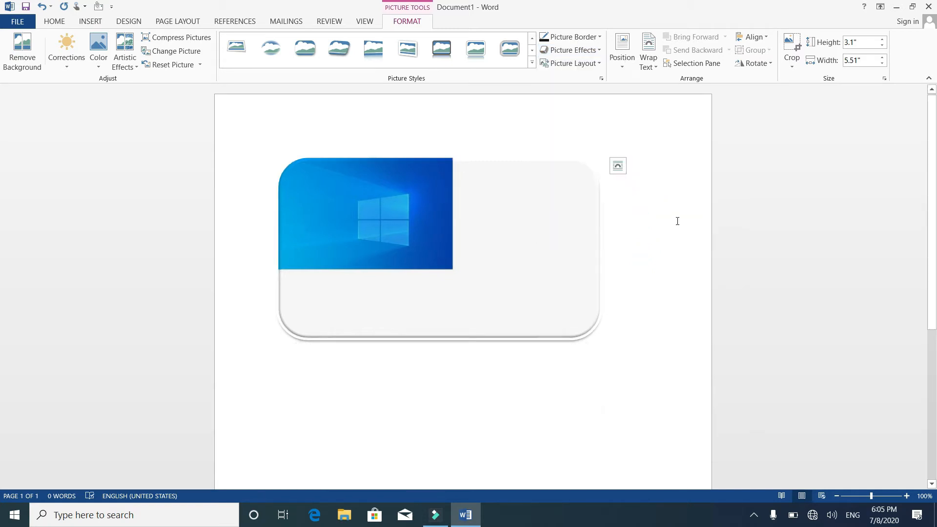
pyautogui.click(586, 52)
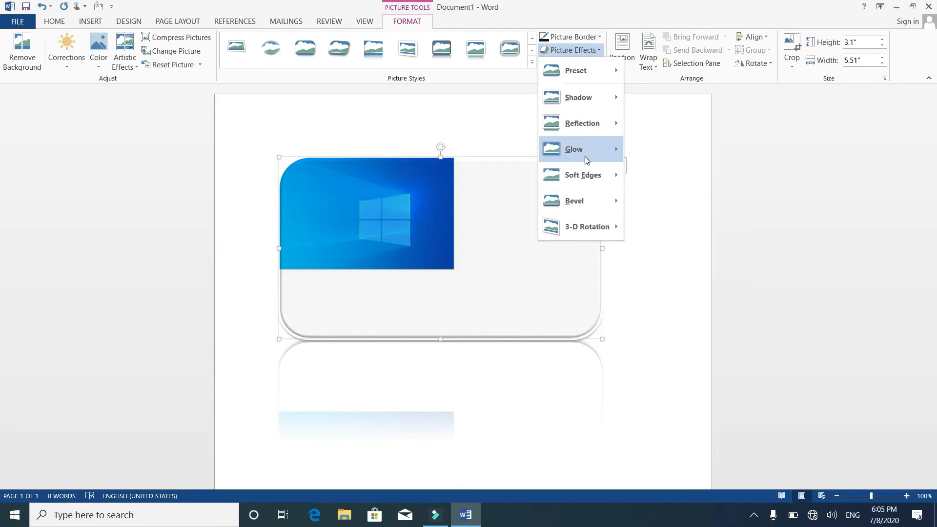
pyautogui.moveTo(586, 160)
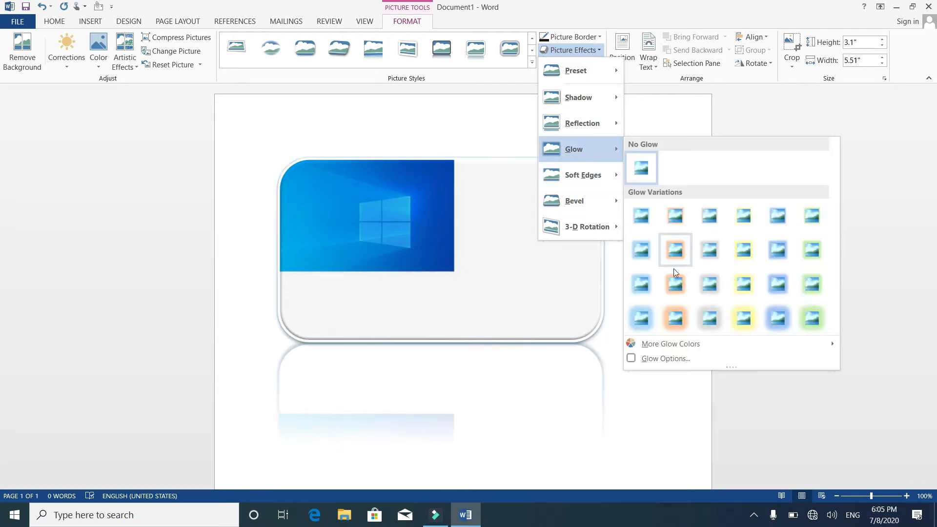
pyautogui.click(644, 250)
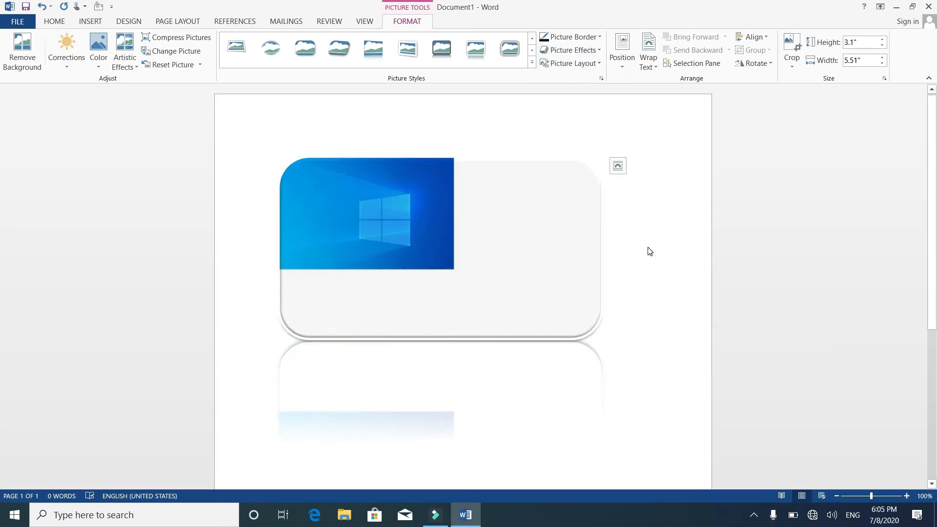
# Try the 10 Point Soft Edges effect on the picture.
pyautogui.click(584, 53)
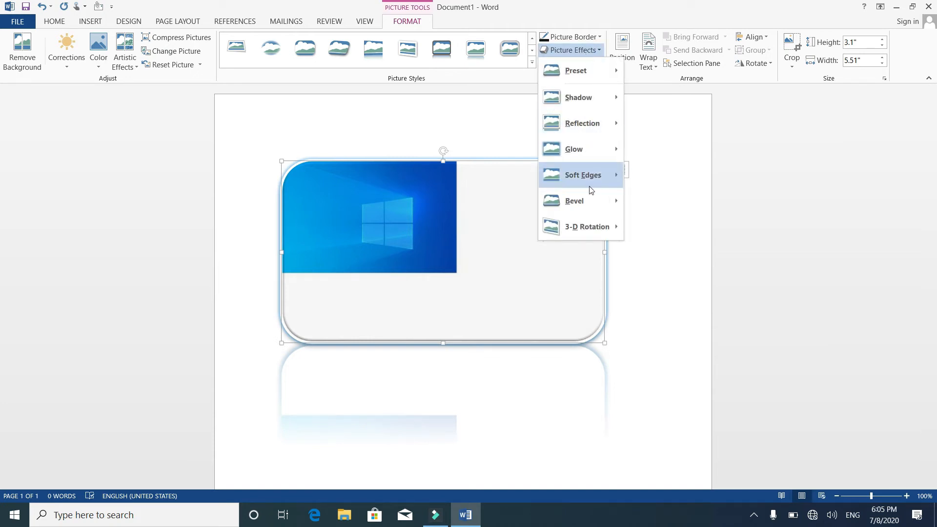
pyautogui.moveTo(600, 172)
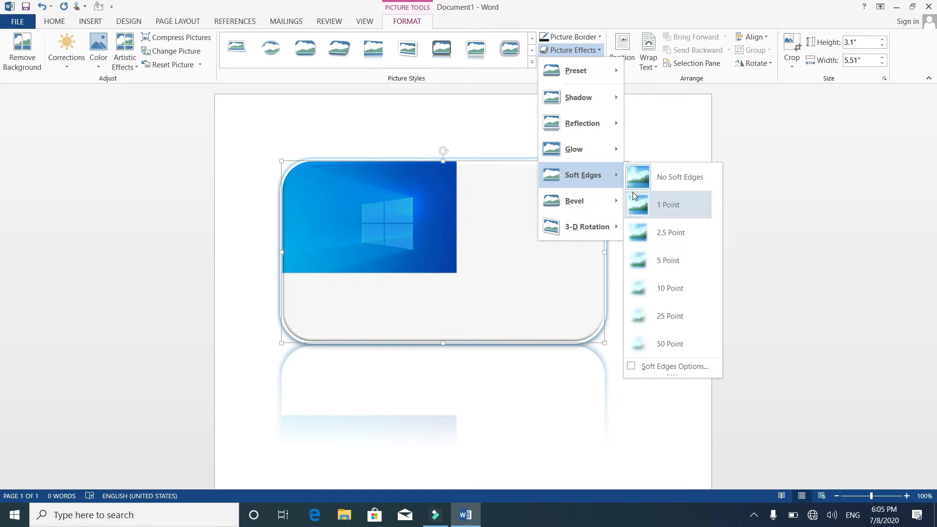
pyautogui.click(659, 292)
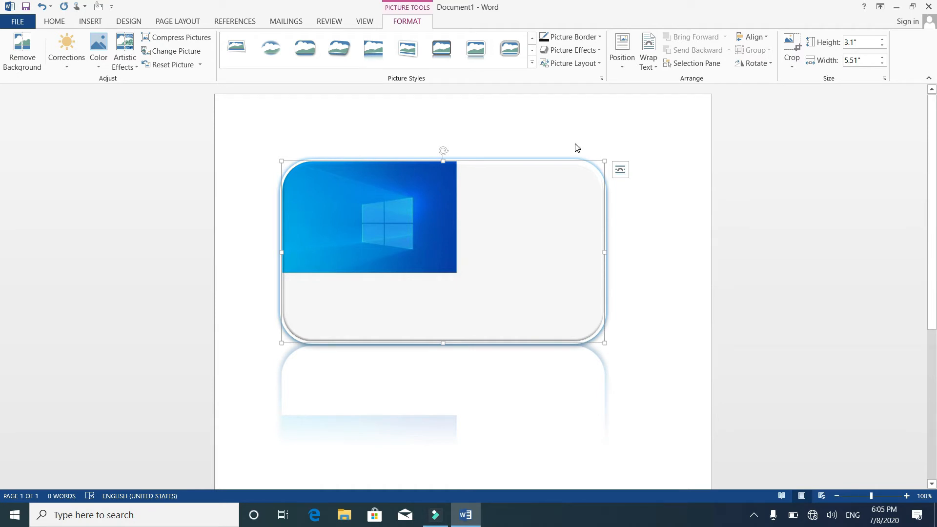
# Apply the first Bevel effect of the second row (Angle) to the picture.
pyautogui.click(584, 50)
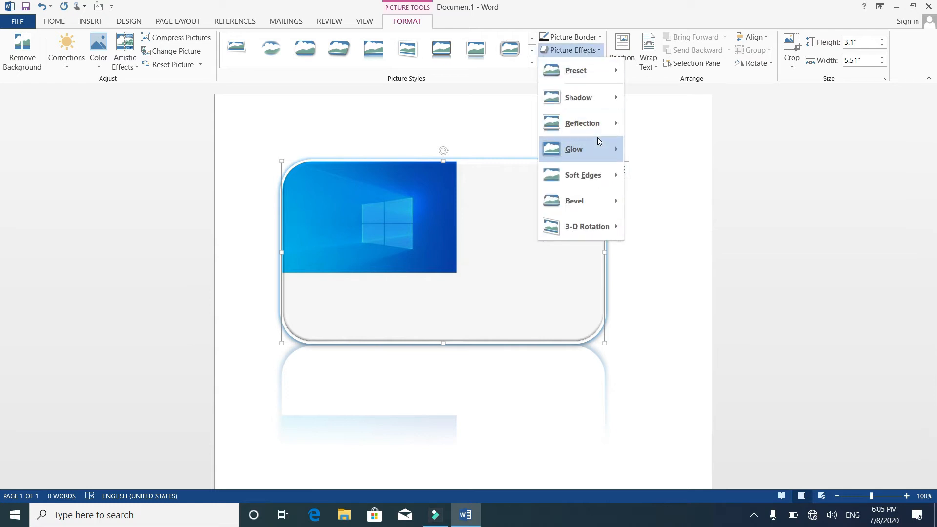
pyautogui.moveTo(600, 201)
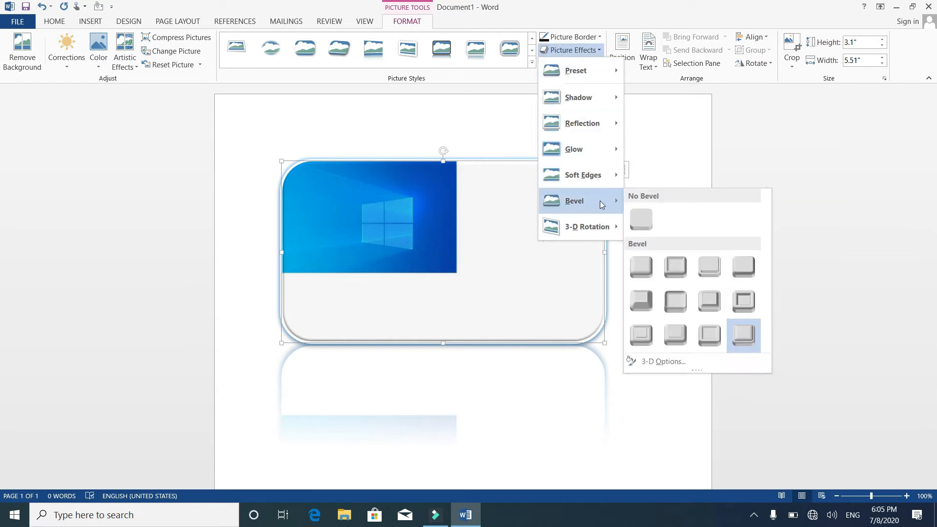
pyautogui.click(645, 301)
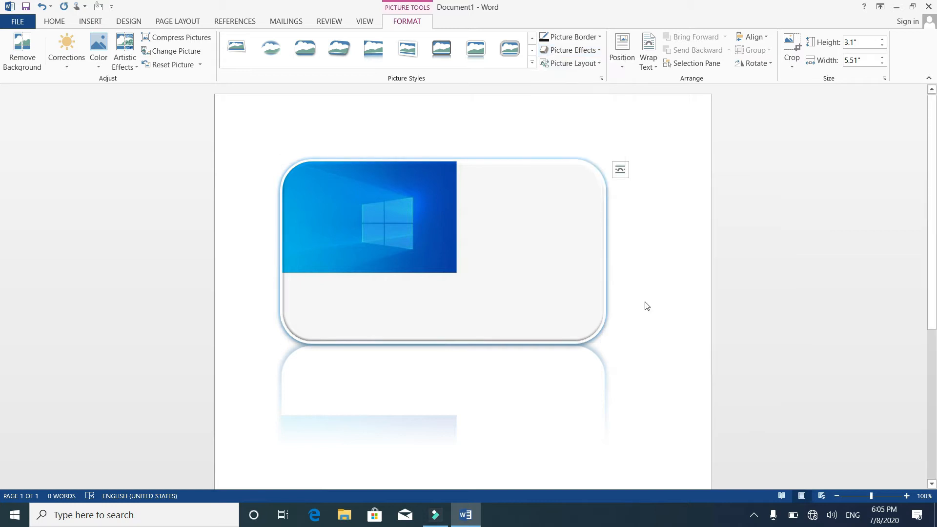
# Apply the second Parallel 3-D Rotation preset (Isometric Right Up) to the picture.
pyautogui.click(562, 64)
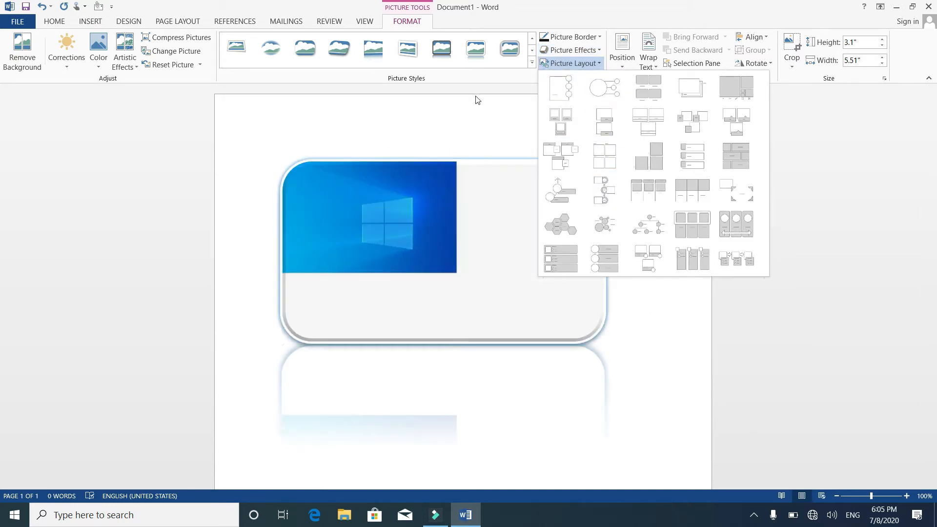
pyautogui.click(478, 101)
pyautogui.click(572, 51)
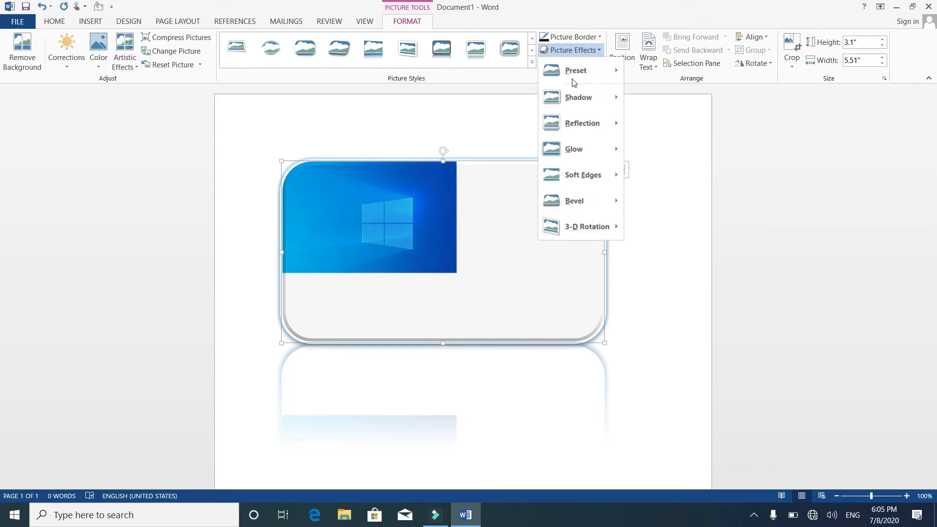
pyautogui.moveTo(604, 226)
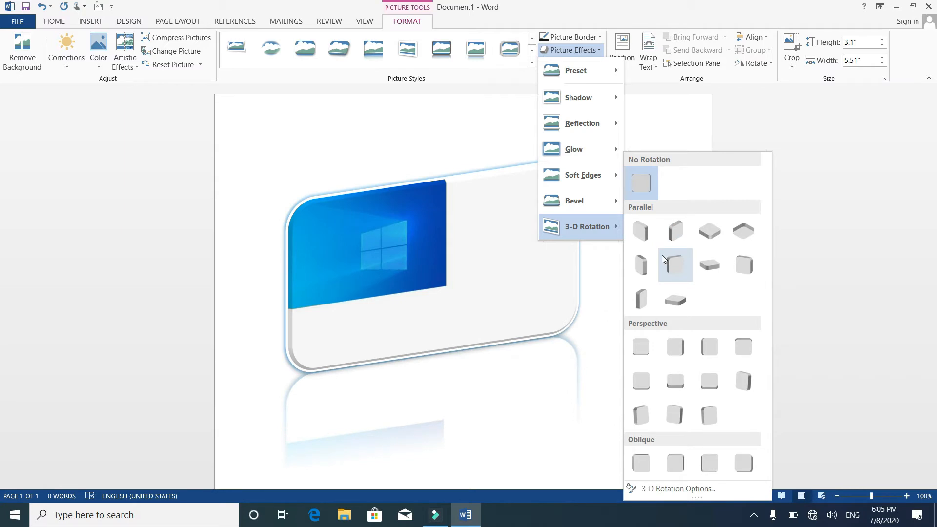
pyautogui.click(675, 236)
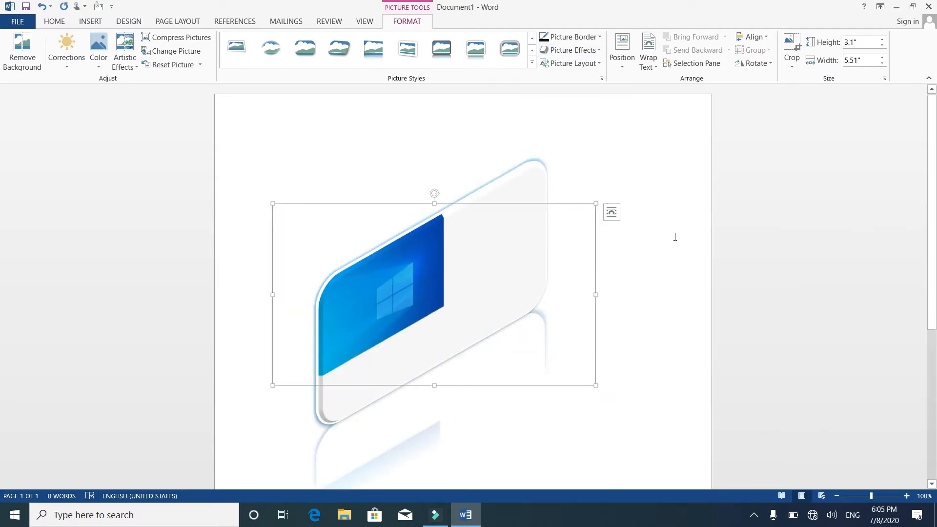
# Preview picture layouts such as Hexagon Cluster on the rotated picture without applying one.
pyautogui.click(678, 141)
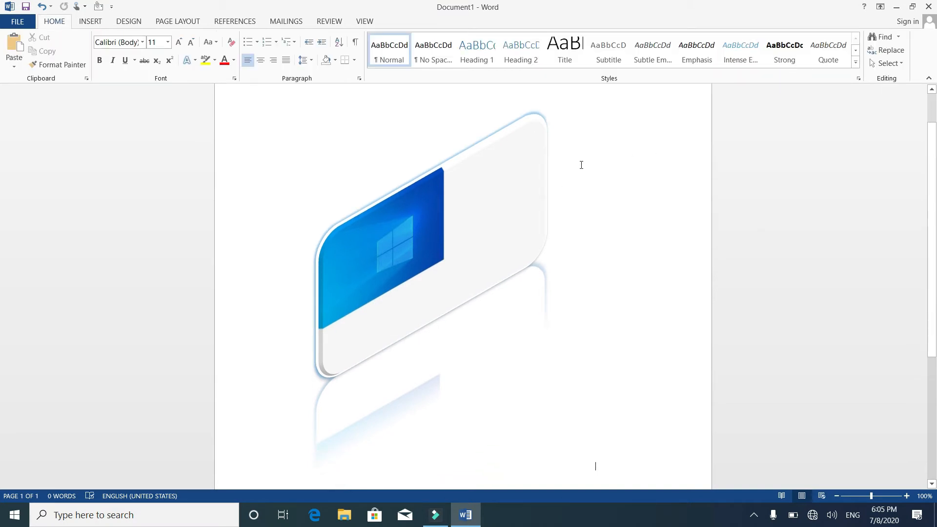
pyautogui.click(528, 190)
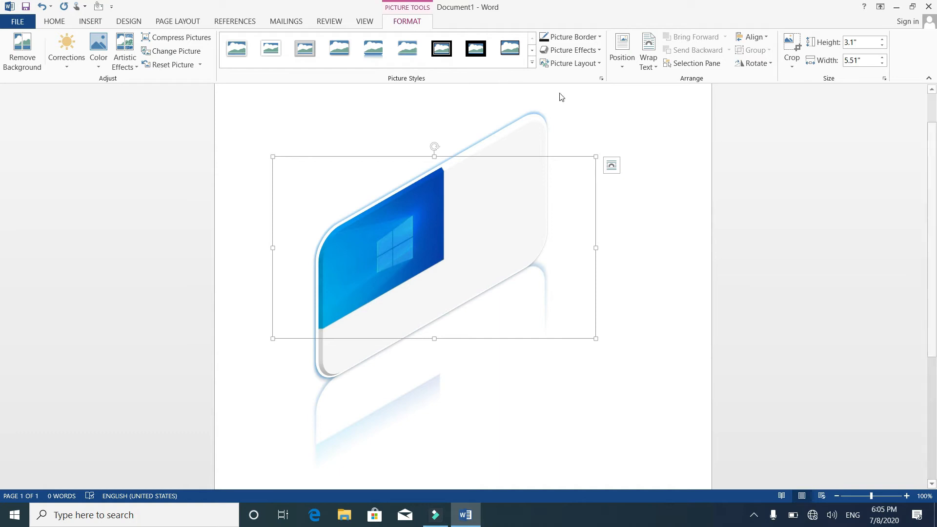
pyautogui.click(600, 64)
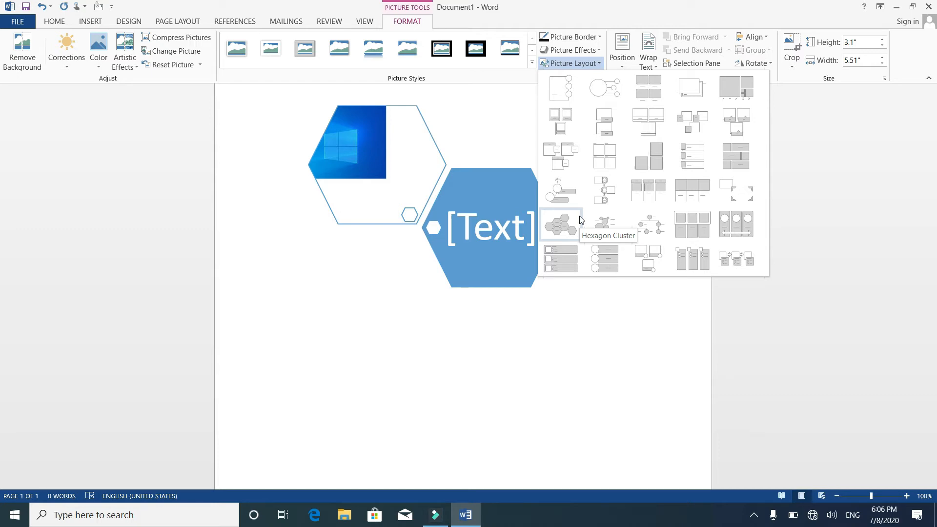
pyautogui.click(580, 319)
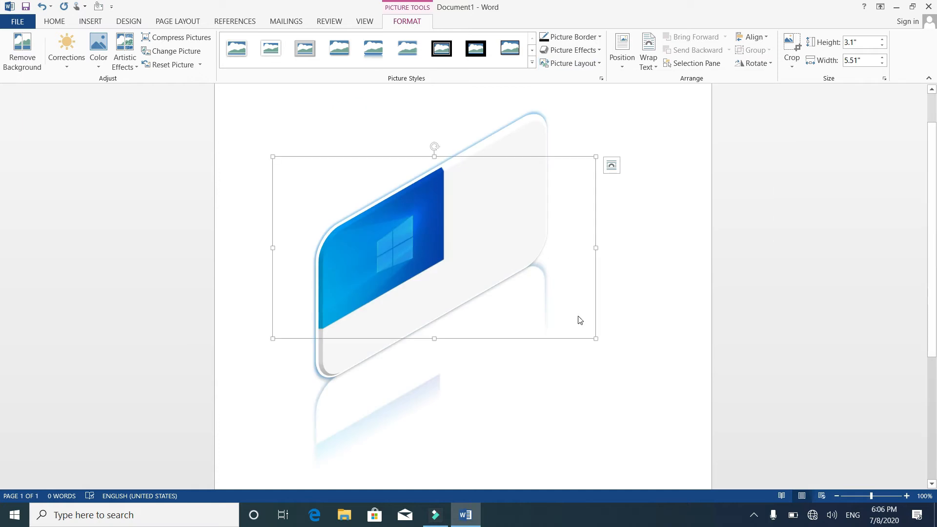
# Position the picture in the middle centre of the page with square text wrapping.
pyautogui.click(623, 68)
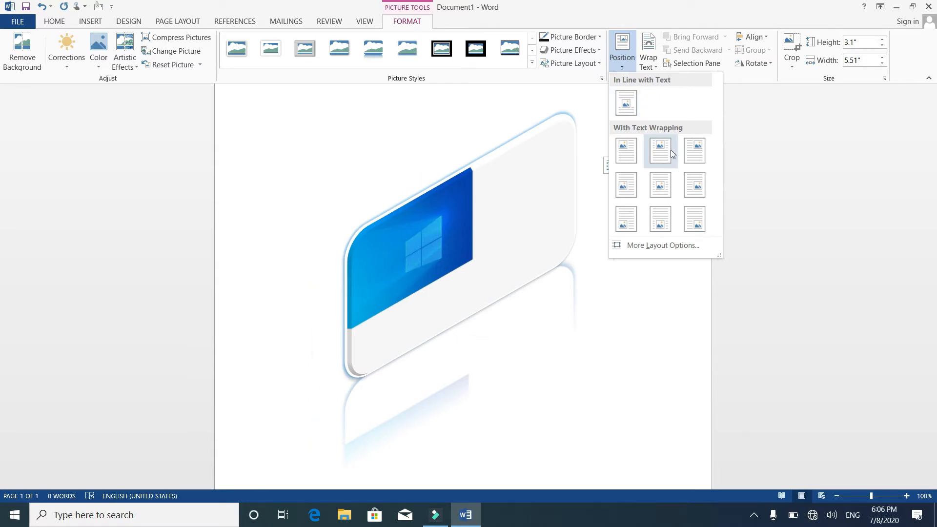
pyautogui.click(664, 181)
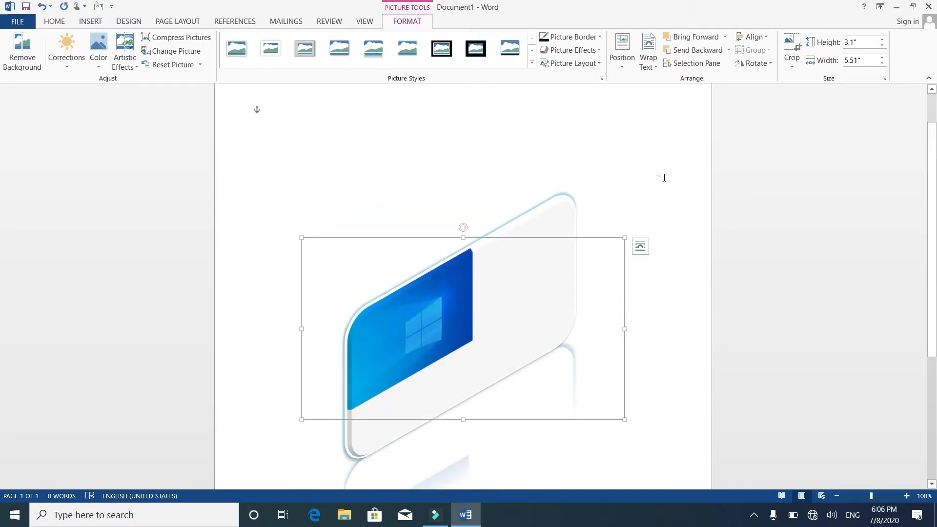
pyautogui.click(648, 55)
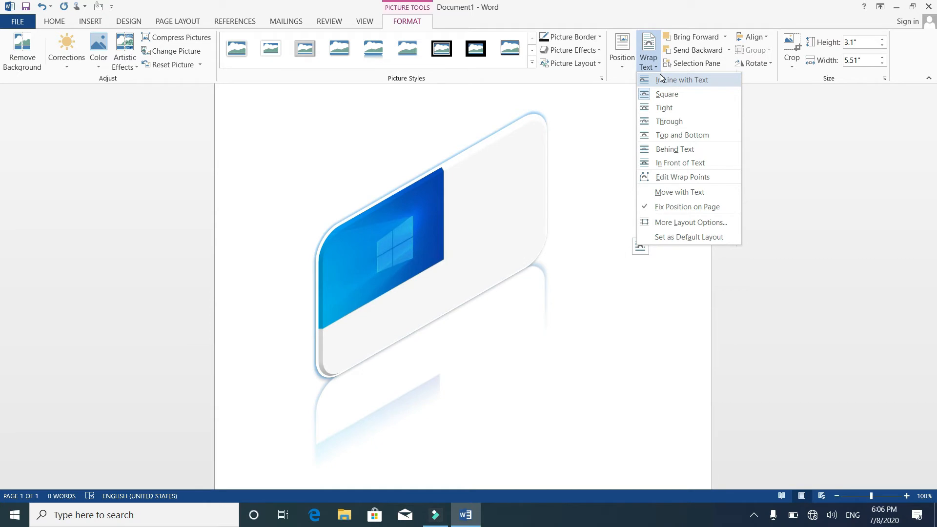
pyautogui.click(614, 100)
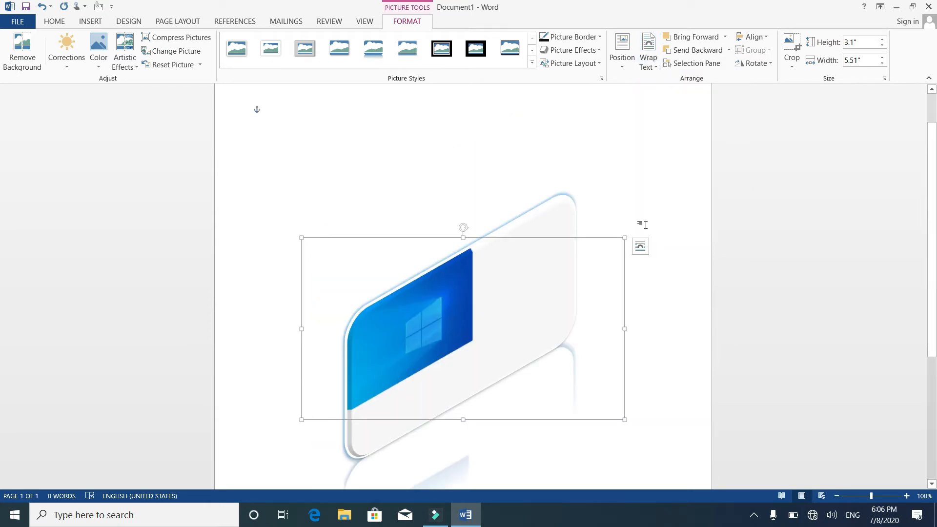
# Generate sample paragraphs in the document with =rand().
pyautogui.click(603, 162)
pyautogui.write('=rand()')
pyautogui.press('Return')
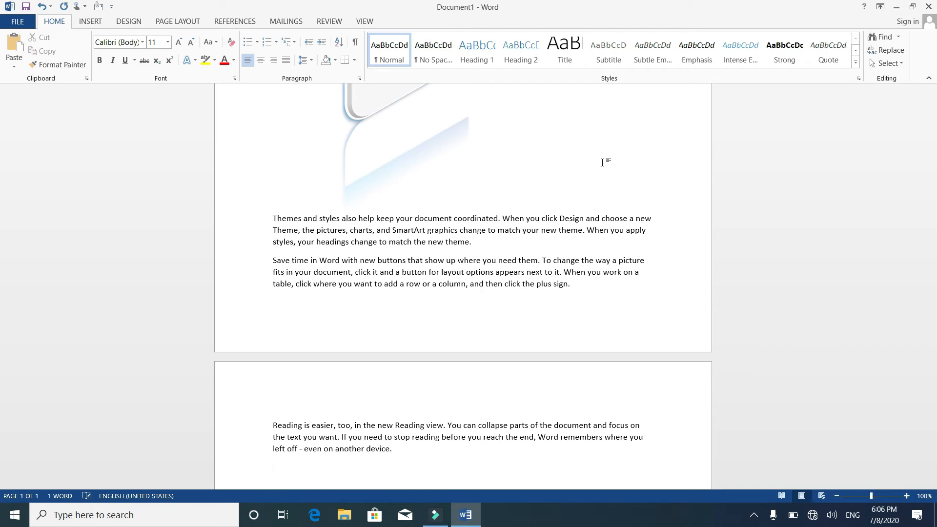
# Go through the sample paragraphs to examine how the text flows above and below the picture.
pyautogui.press('Up')
pyautogui.press('Up')
pyautogui.press('Up')
pyautogui.press('Up')
pyautogui.press('Up')
pyautogui.press('Up')
pyautogui.press('Up')
pyautogui.press('Up')
pyautogui.press('Up')
pyautogui.press('Up')
pyautogui.press('Up')
pyautogui.press('Up')
pyautogui.press('Up')
pyautogui.press('Up')
pyautogui.press('Up')
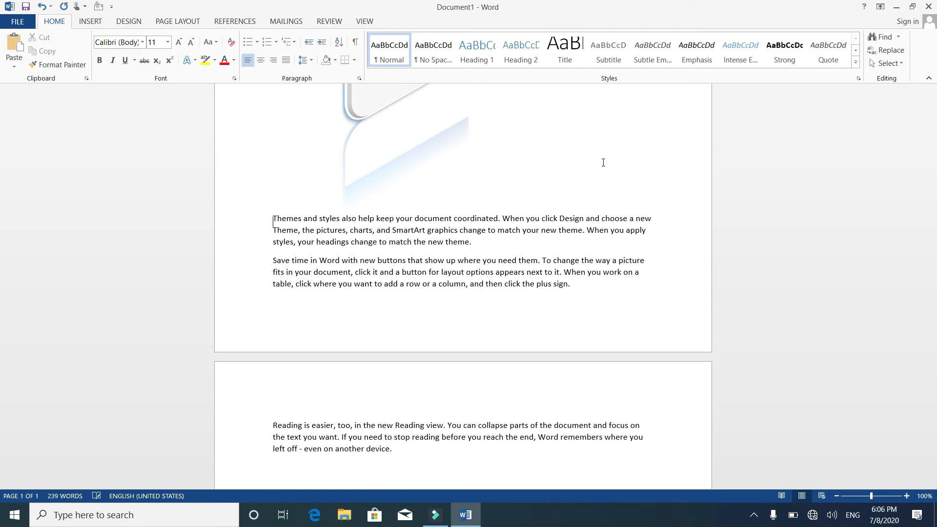
pyautogui.press('Down')
pyautogui.press('Down')
pyautogui.press('Down')
pyautogui.press('Down')
pyautogui.press('Down')
pyautogui.press('Down')
pyautogui.press('Down')
pyautogui.press('Down')
pyautogui.press('Down')
pyautogui.press('Down')
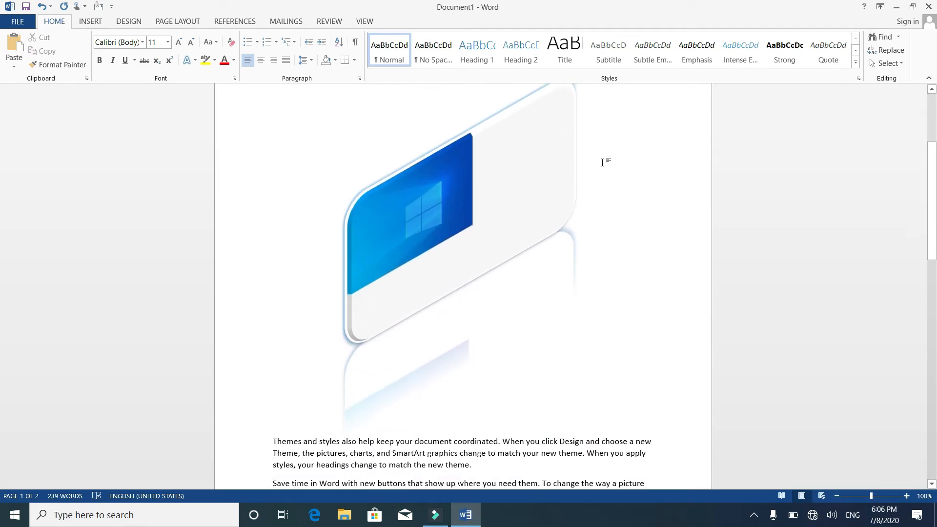
# Place the picture behind the text and move it slightly up and toward the left margin.
pyautogui.click(498, 143)
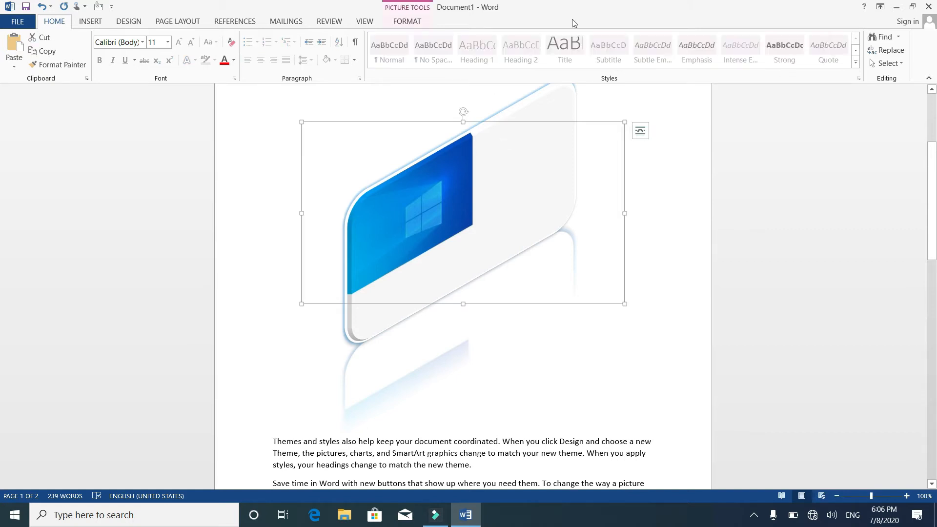
pyautogui.click(405, 23)
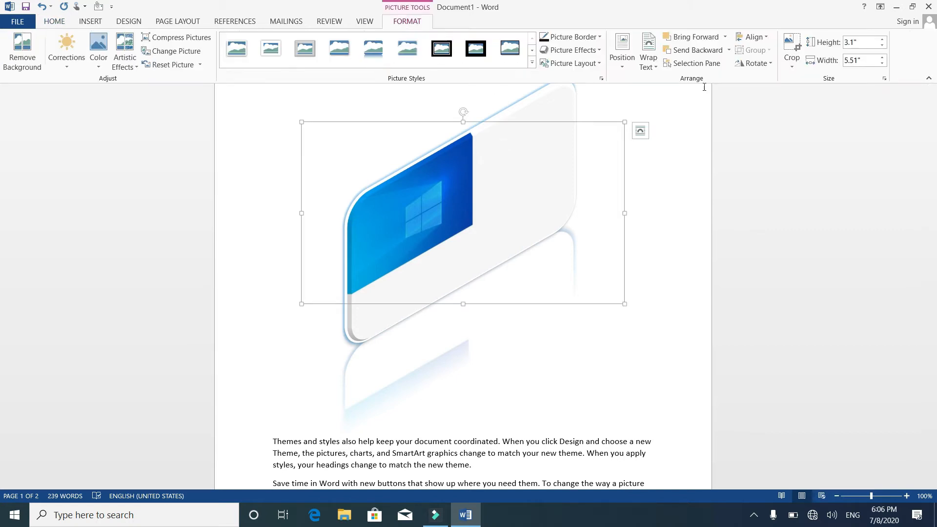
pyautogui.click(649, 68)
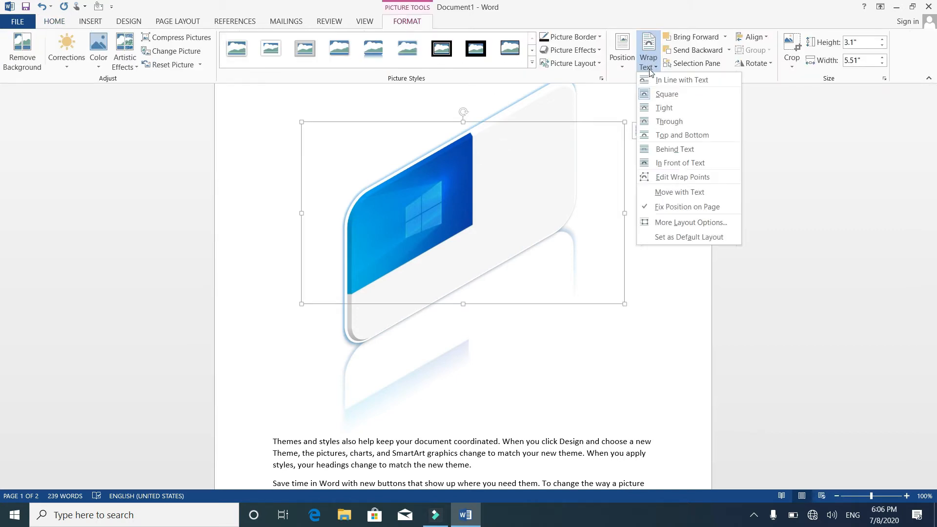
pyautogui.click(671, 150)
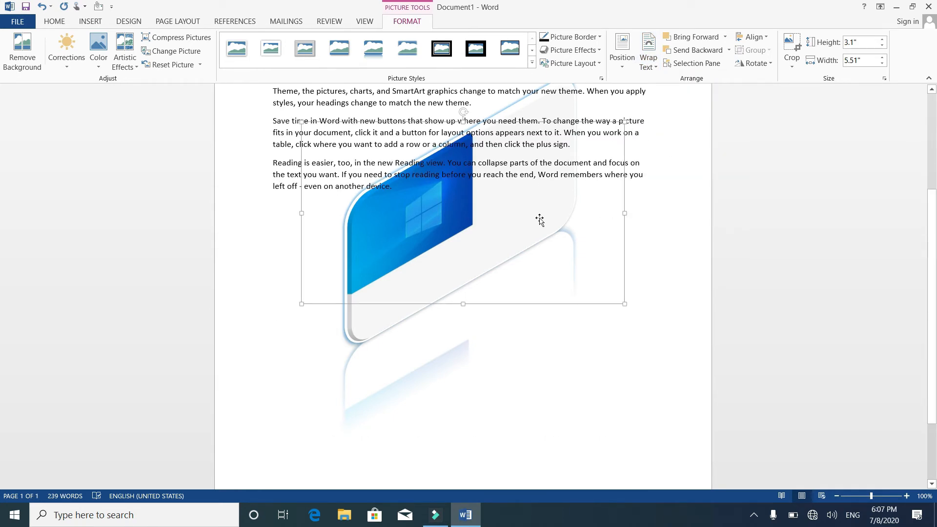
pyautogui.moveTo(538, 222); pyautogui.dragTo(521, 151)
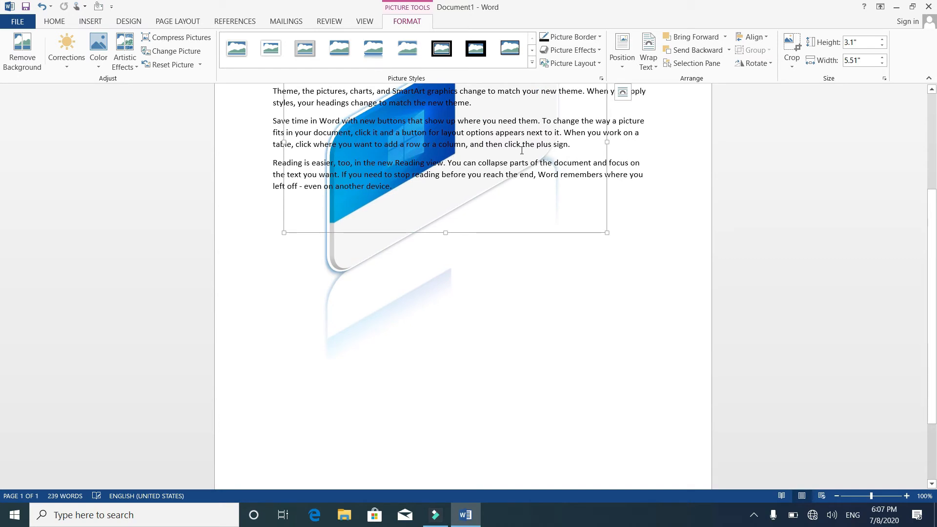
pyautogui.moveTo(933, 256); pyautogui.dragTo(925, 147)
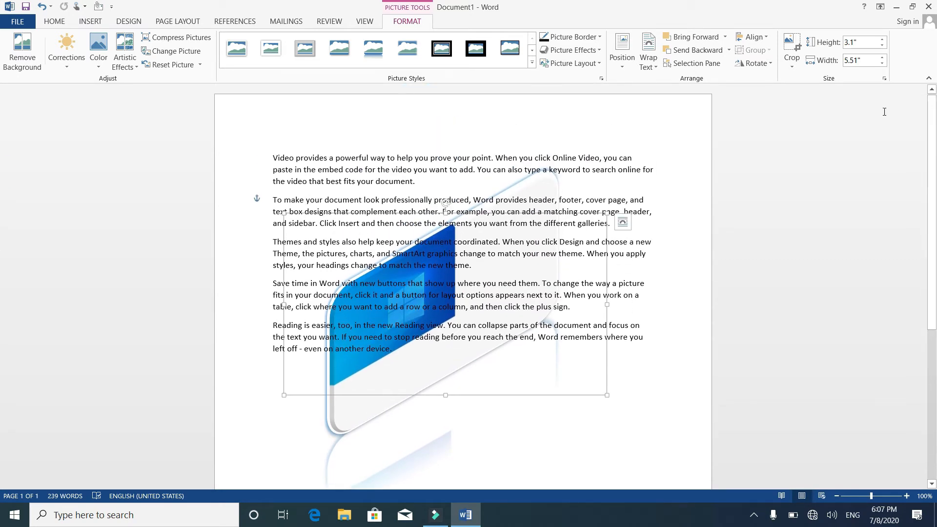
# Wrap the text square around the picture and shrink it to about 2.03" high by 3.62" wide.
pyautogui.click(649, 61)
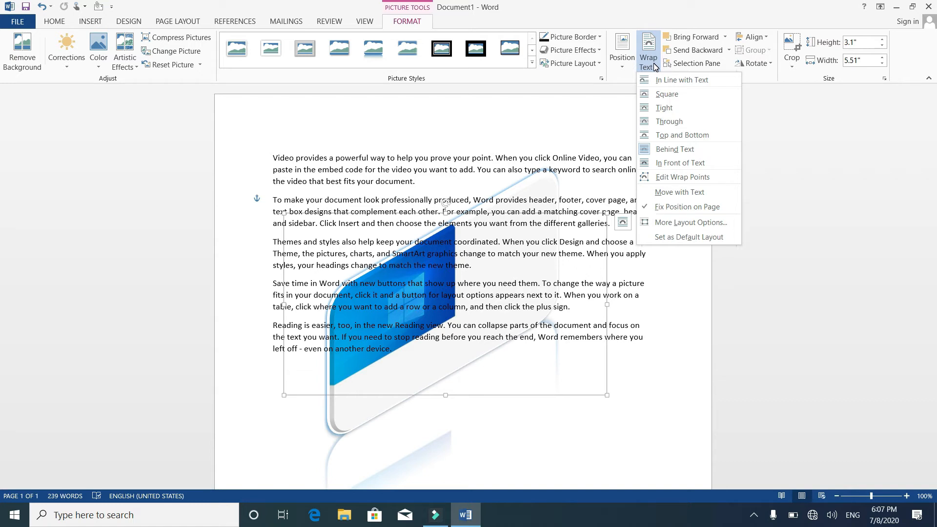
pyautogui.click(667, 94)
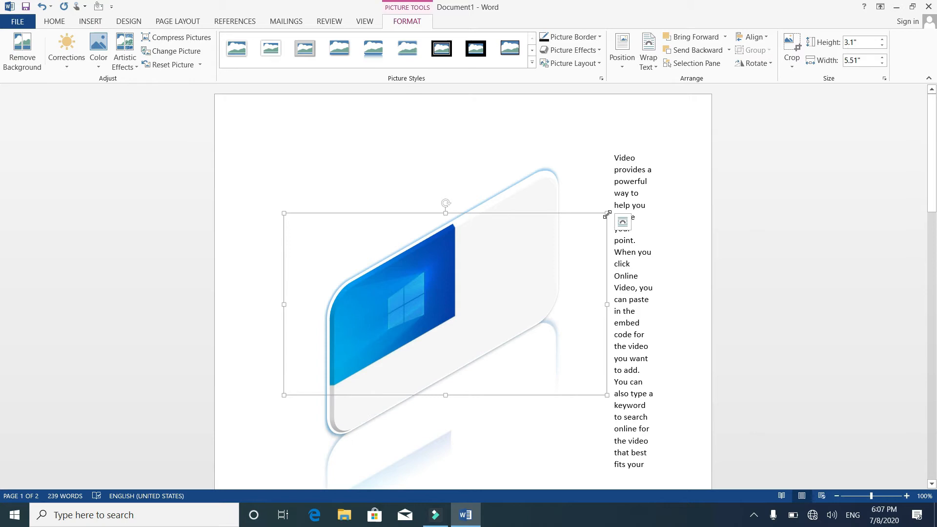
pyautogui.moveTo(607, 213); pyautogui.dragTo(496, 276)
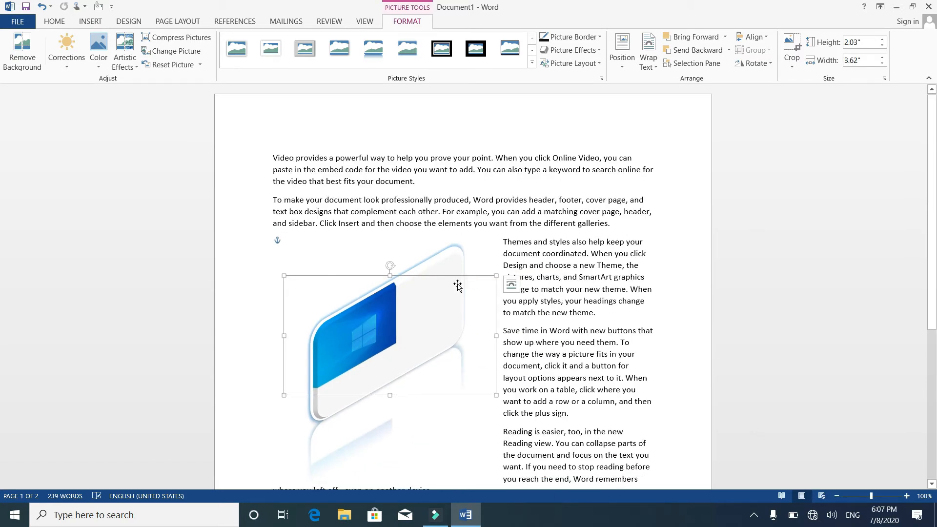
# Set the picture to move with text and reposition it in the page centre, starting beside the second paragraph.
pyautogui.moveTo(441, 309); pyautogui.dragTo(506, 347)
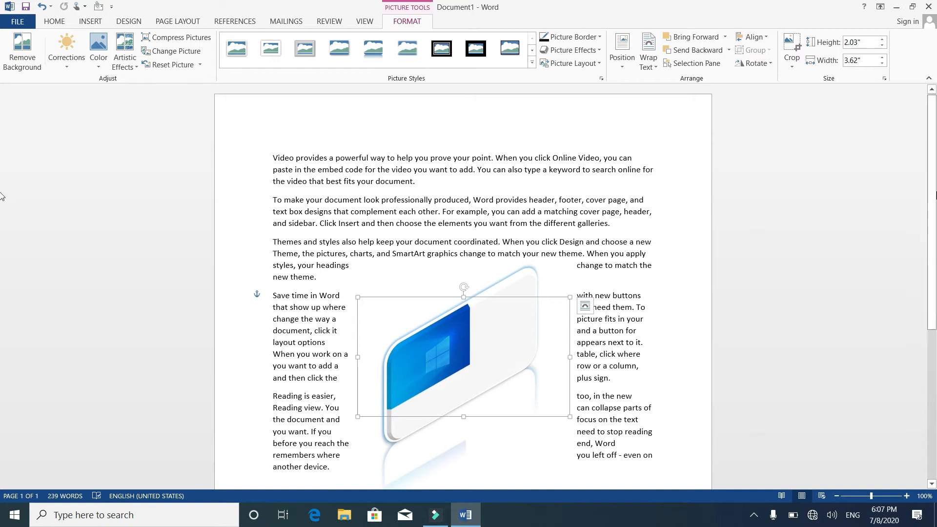
pyautogui.moveTo(930, 192); pyautogui.dragTo(929, 236)
pyautogui.click(650, 69)
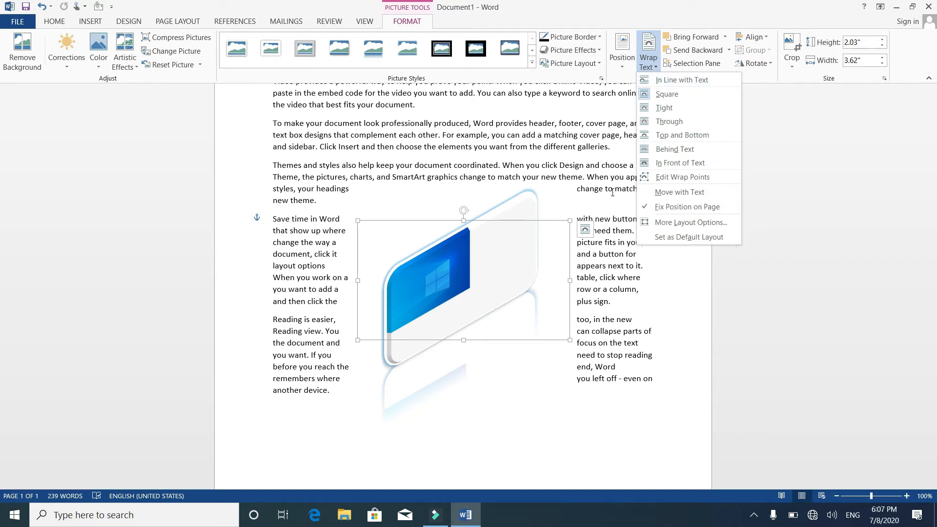
pyautogui.click(667, 196)
pyautogui.moveTo(514, 248); pyautogui.dragTo(516, 161)
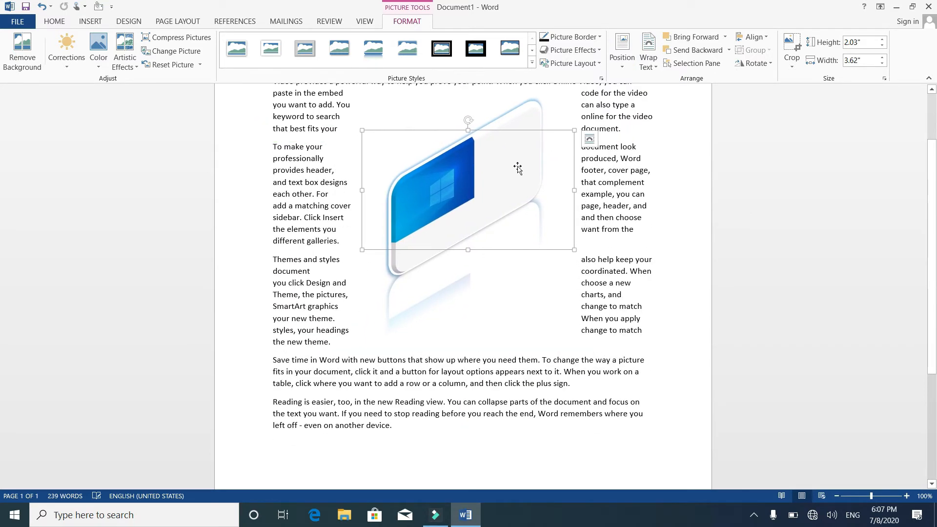
pyautogui.moveTo(931, 231)
pyautogui.mouseDown()
pyautogui.moveTo(931, 205)
pyautogui.moveTo(928, 232)
pyautogui.mouseUp()
pyautogui.moveTo(512, 184); pyautogui.dragTo(512, 204)
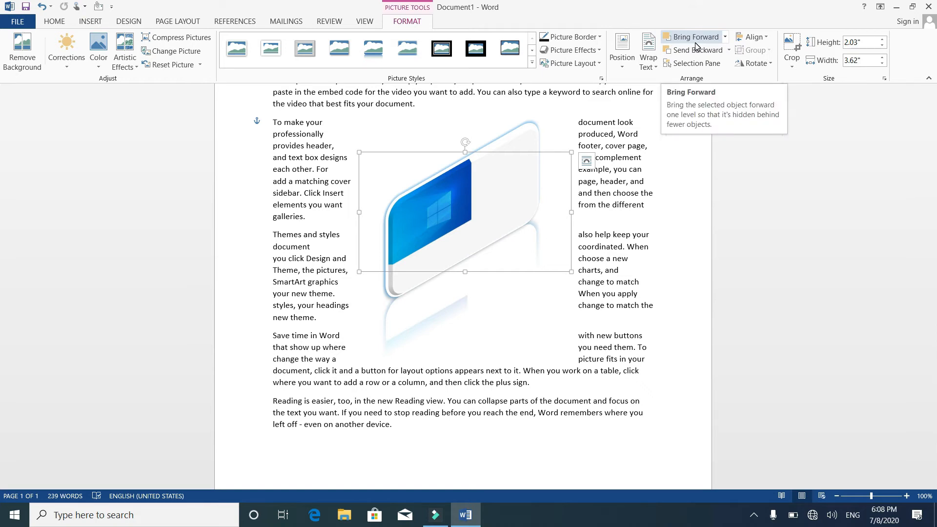
pyautogui.click(655, 68)
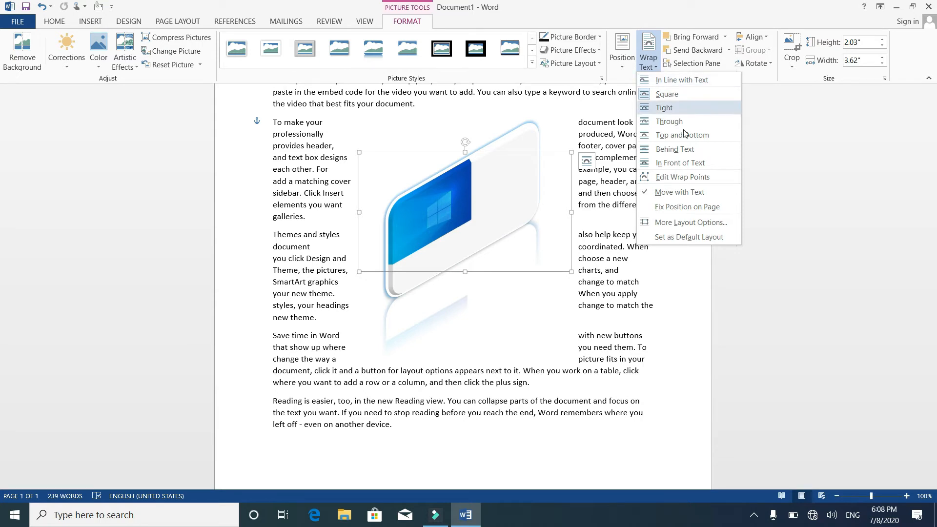
pyautogui.click(831, 151)
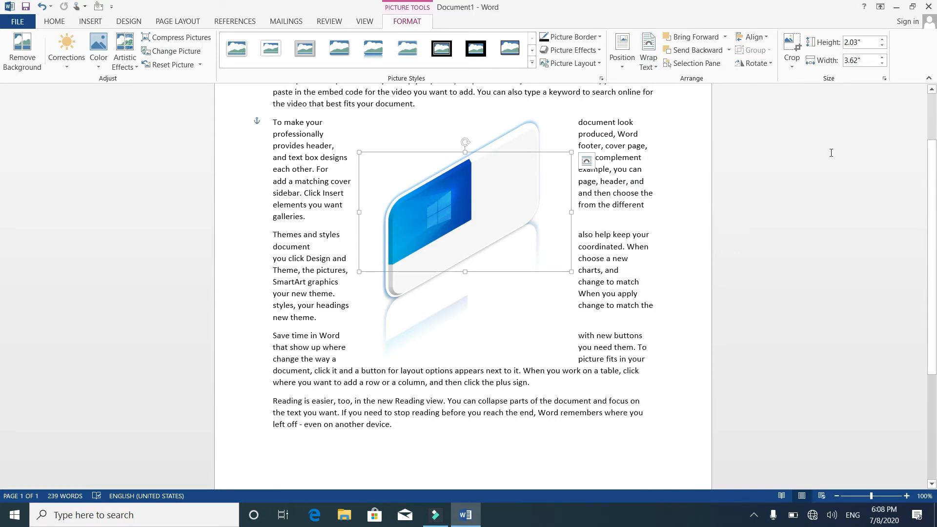
# Hide and show the picture again through the Selection Pane, using both all-objects and single-object visibility, and close the pane.
pyautogui.click(716, 70)
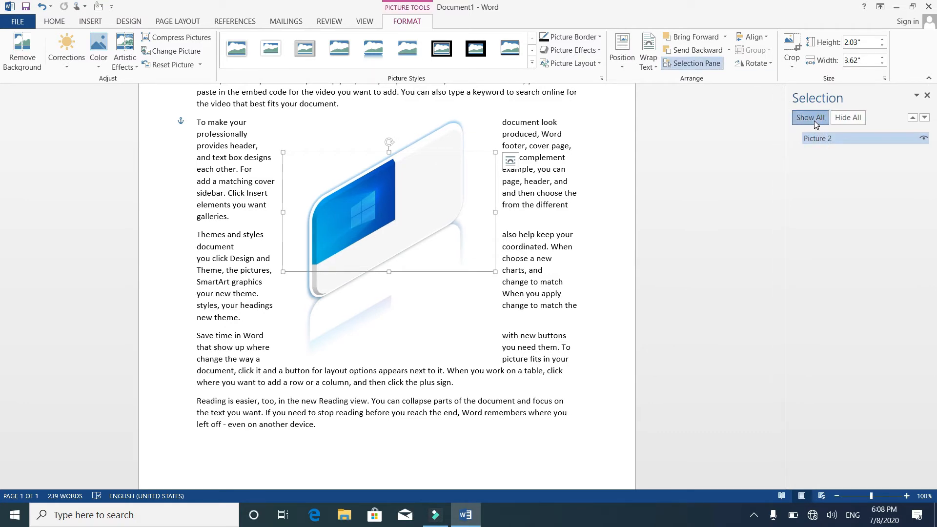
pyautogui.click(855, 119)
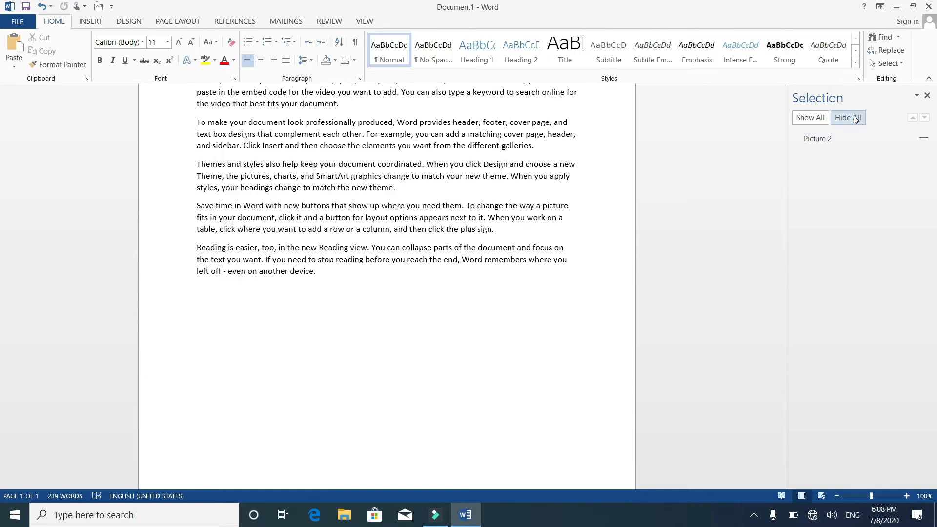
pyautogui.click(817, 119)
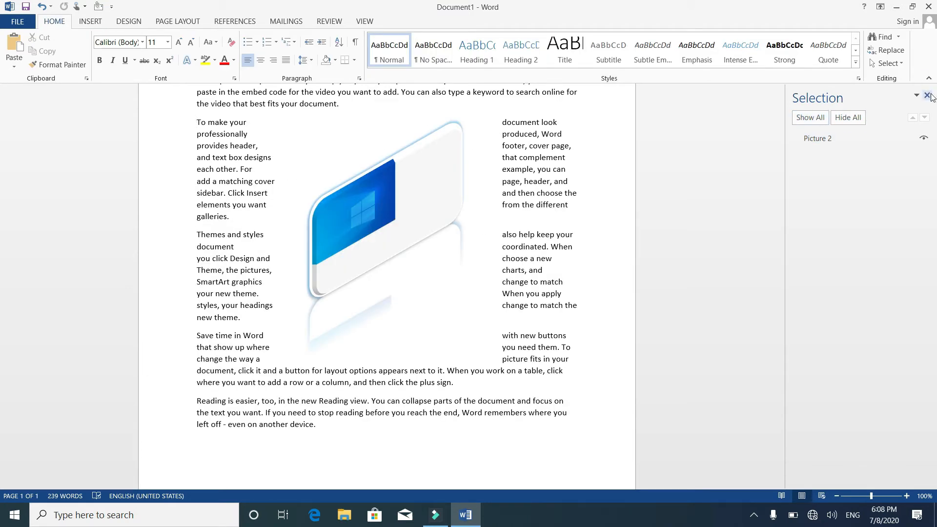
pyautogui.click(924, 140)
pyautogui.click(923, 139)
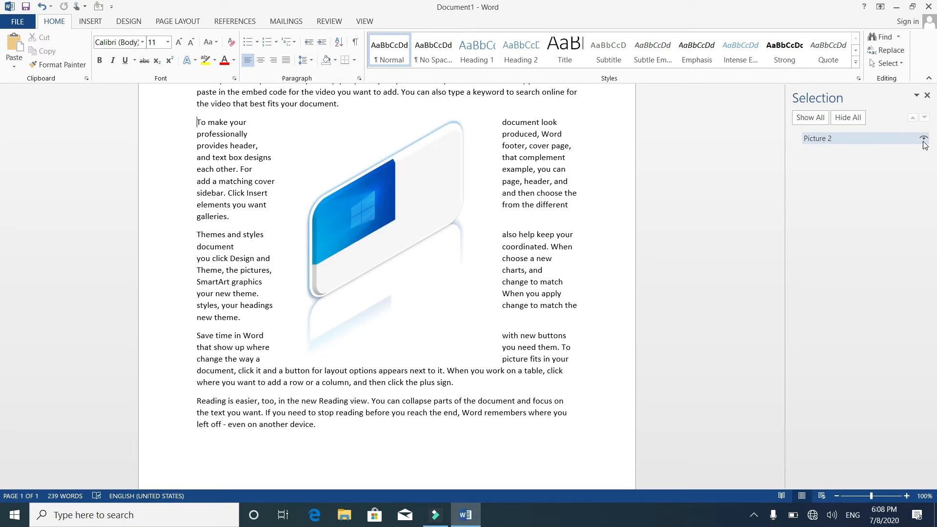
pyautogui.click(916, 97)
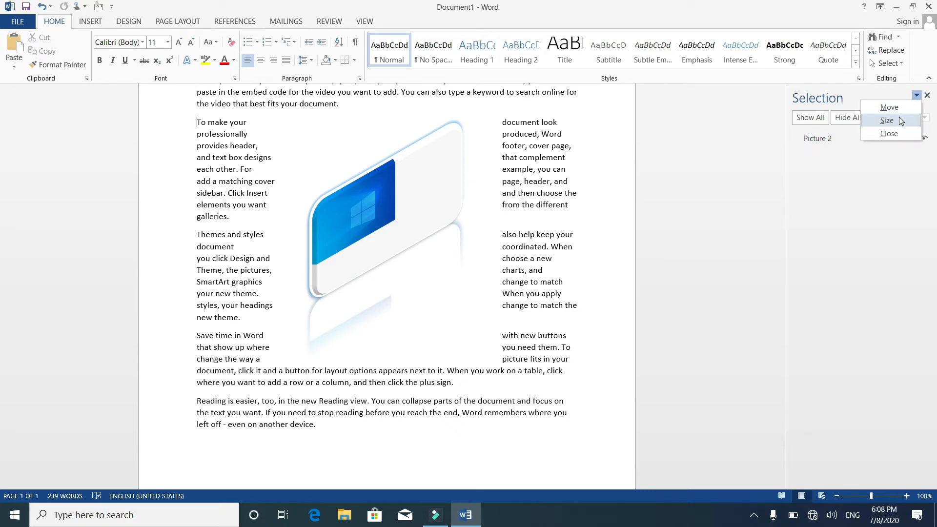
pyautogui.click(898, 130)
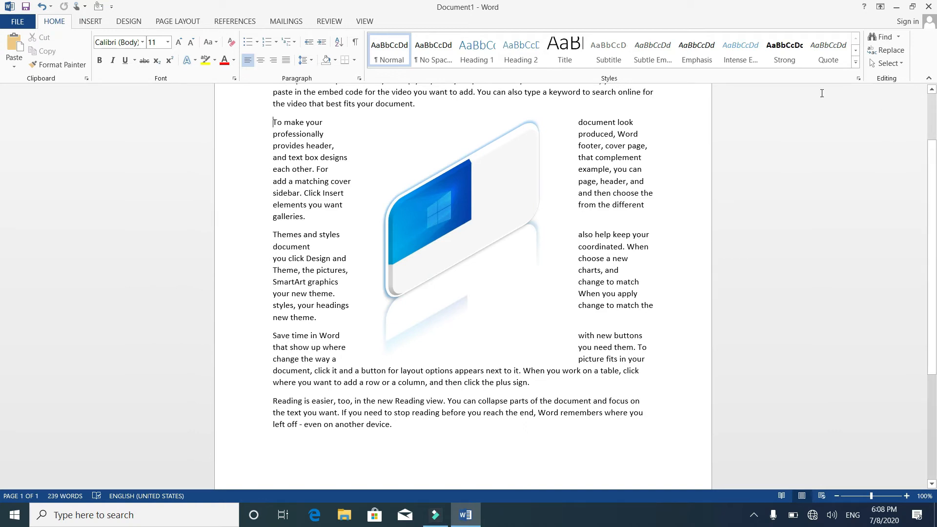
# Crop the picture to its blue Windows wallpaper area, about 1.3" high by 2.05" wide, and reselect it.
pyautogui.click(440, 259)
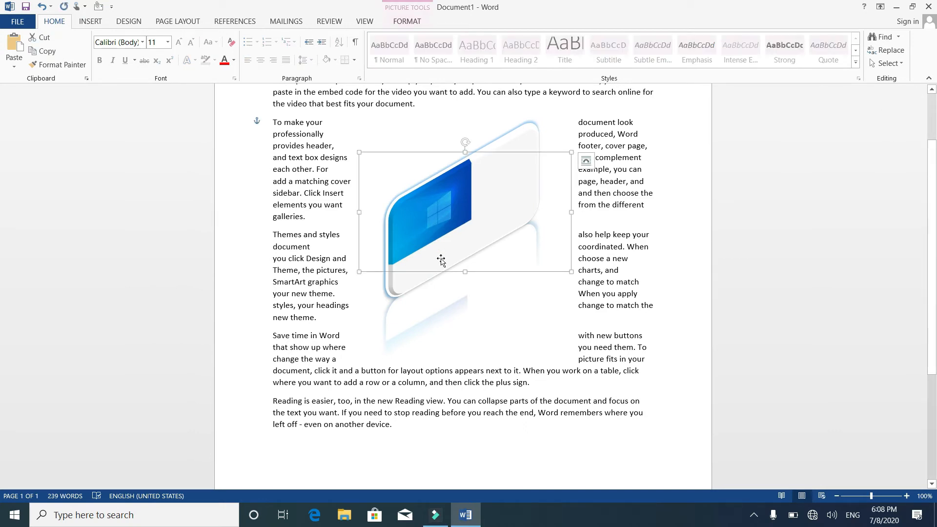
pyautogui.click(404, 22)
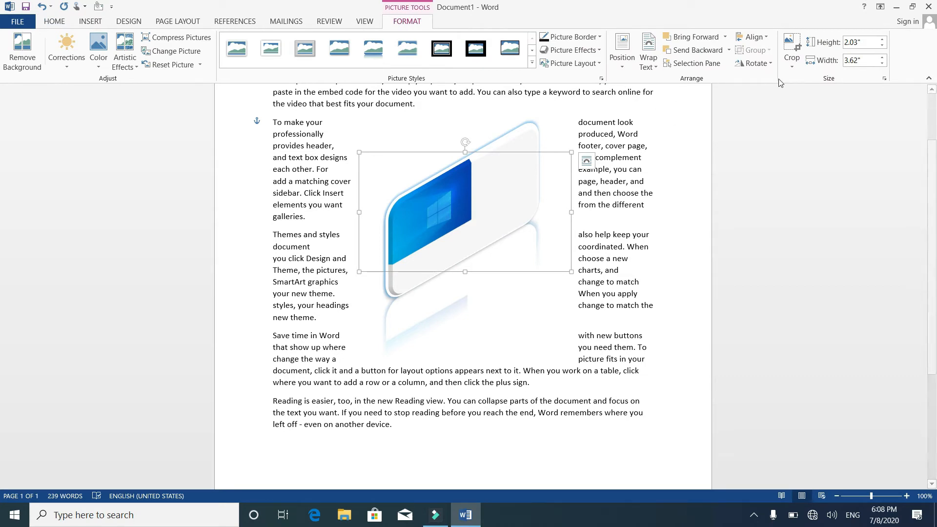
pyautogui.click(789, 69)
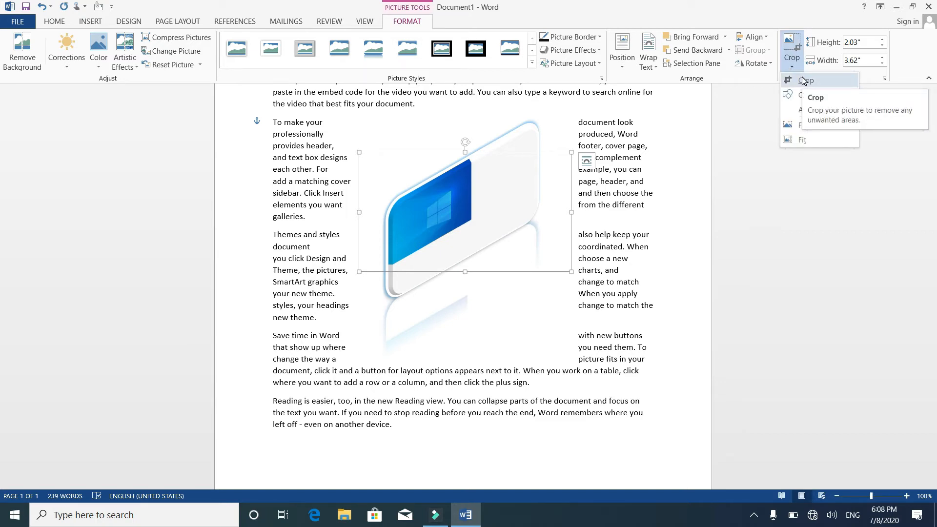
pyautogui.click(804, 81)
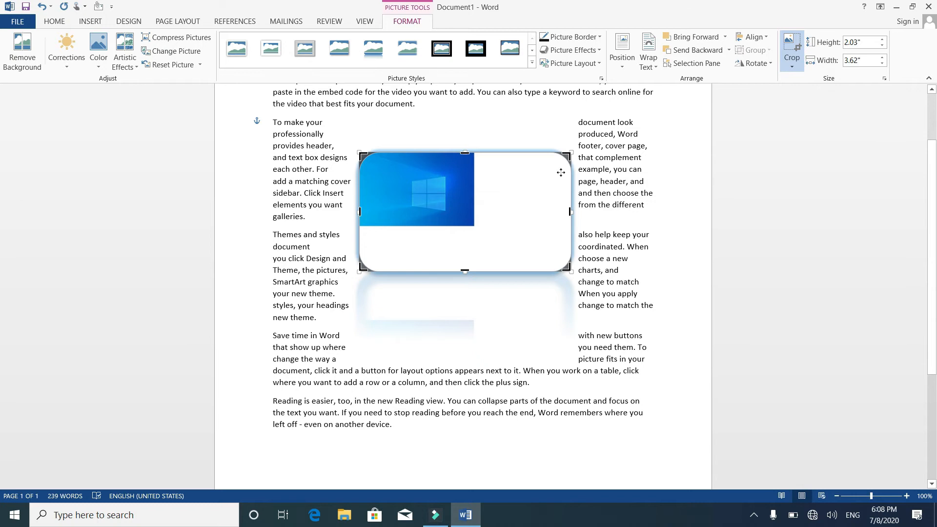
pyautogui.moveTo(566, 268); pyautogui.dragTo(479, 228)
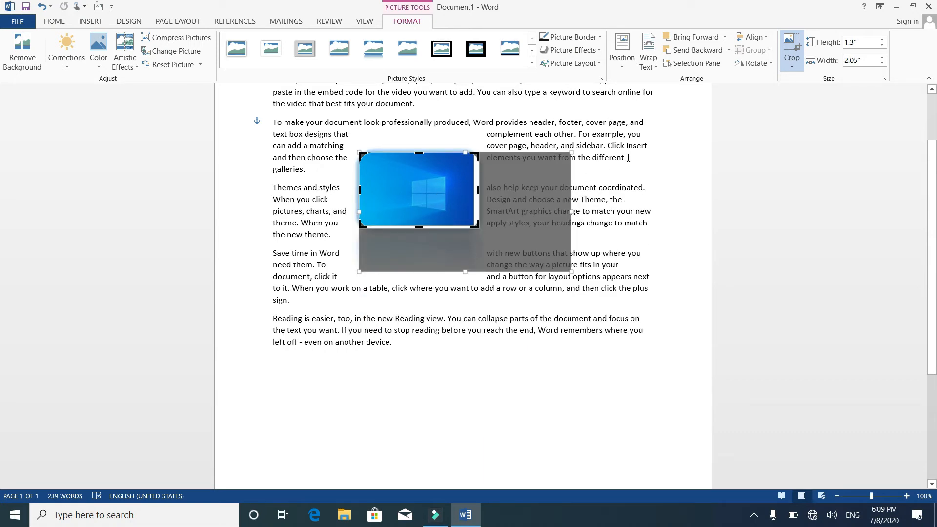
pyautogui.hotkey('ctrl', 'z')
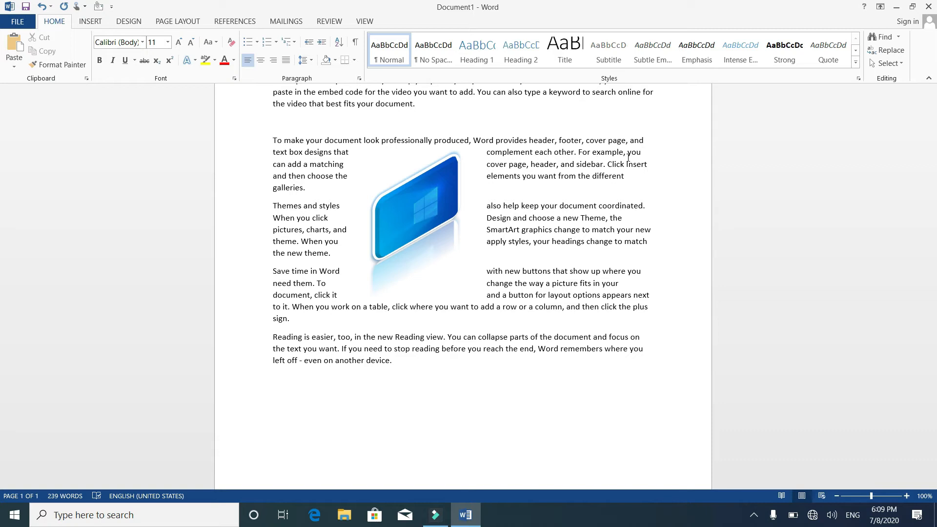
pyautogui.click(424, 194)
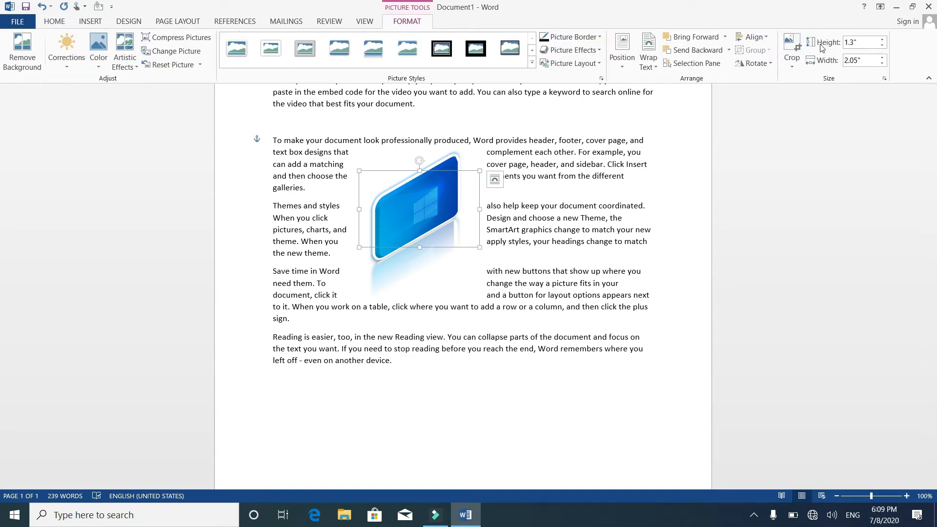
# Enlarge the picture to 2.41" high by 3.8" wide, and check its detailed size settings without changing them.
pyautogui.moveTo(882, 43); pyautogui.dragTo(884, 58)
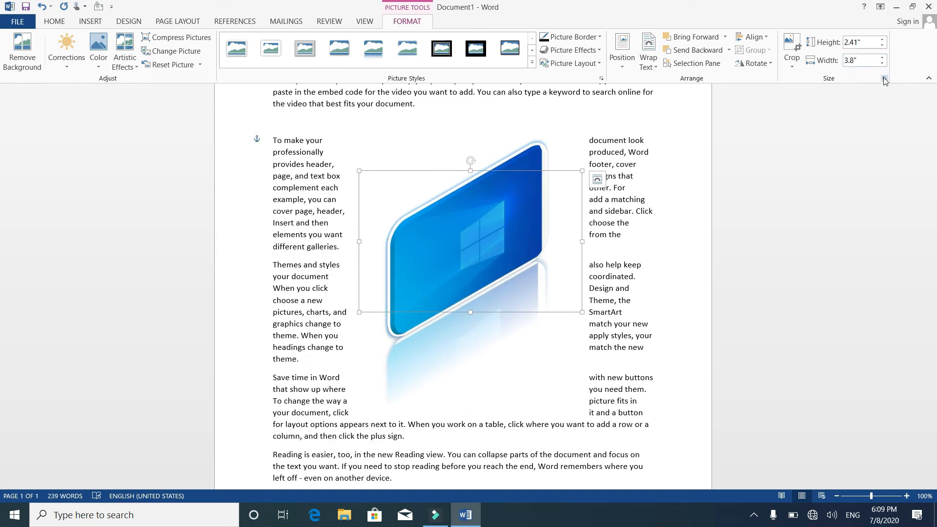
pyautogui.click(884, 79)
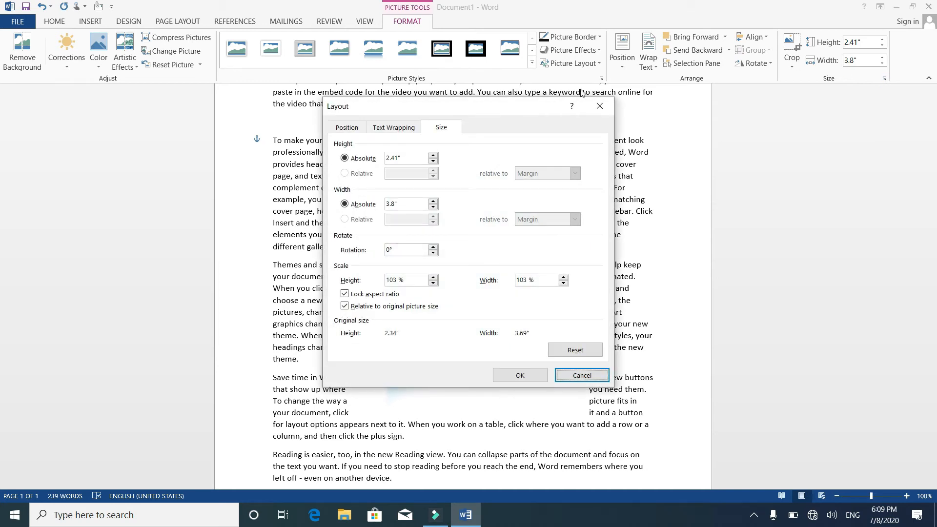
pyautogui.click(599, 107)
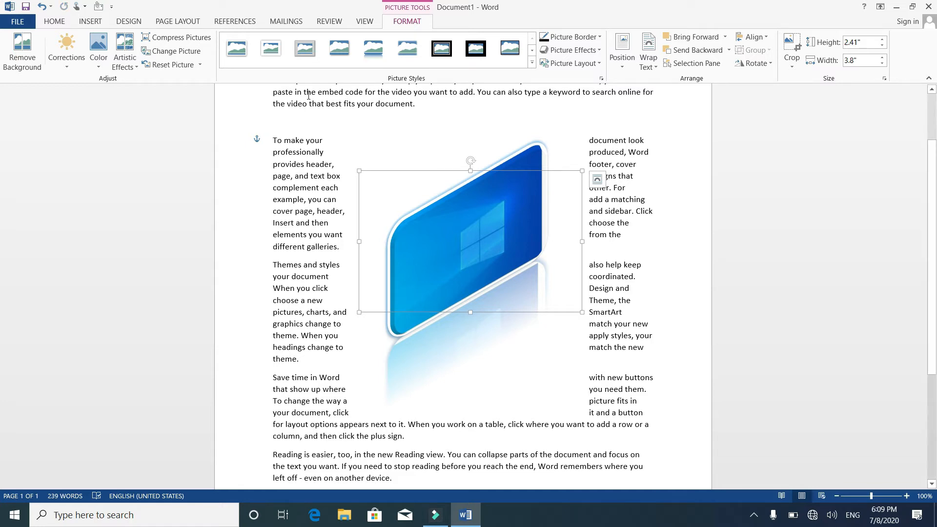
# Open the online picture insertion window and close it without inserting anything.
pyautogui.click(90, 23)
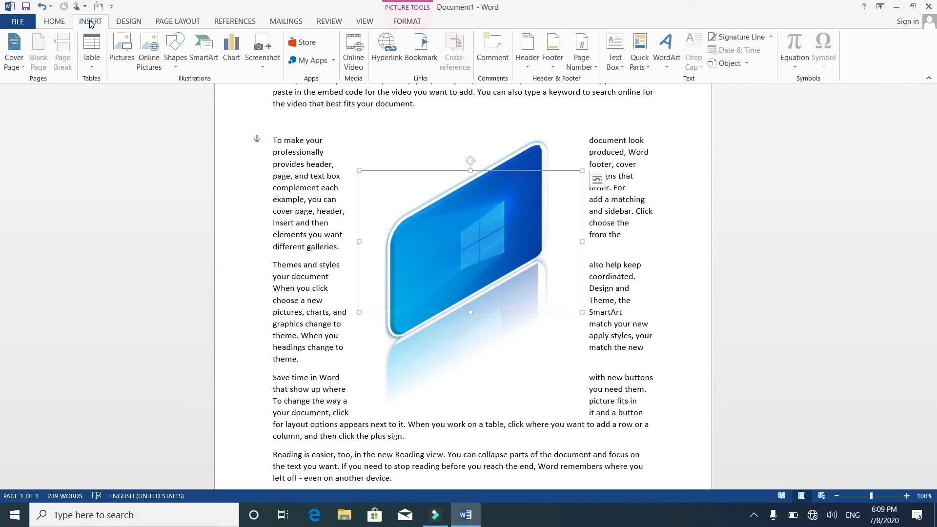
pyautogui.click(148, 66)
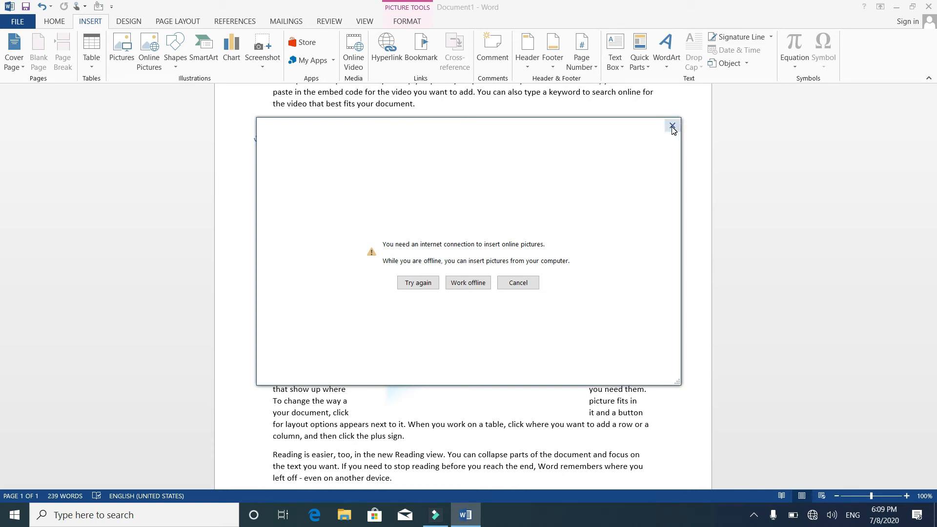
pyautogui.click(671, 125)
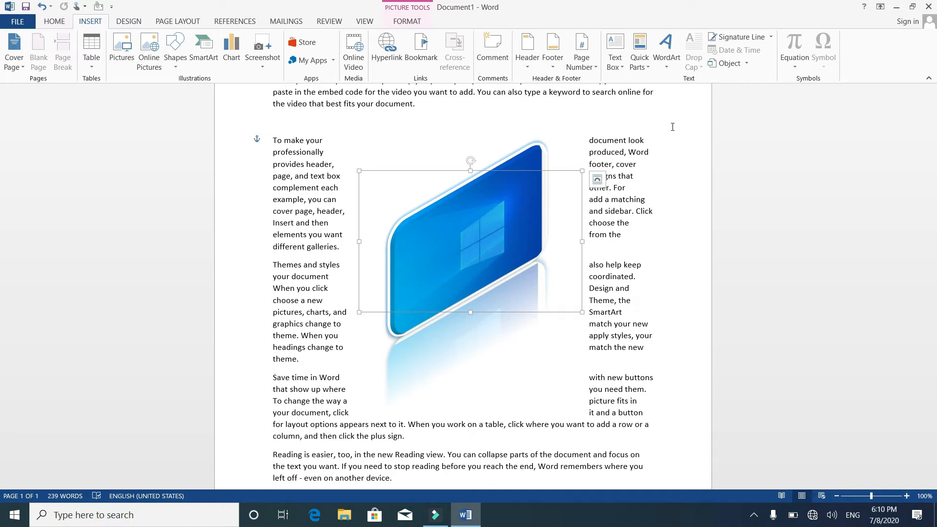
# Take a screen clipping of the desktop area containing the two columns of icons, down to the Untitled file.
pyautogui.click(262, 48)
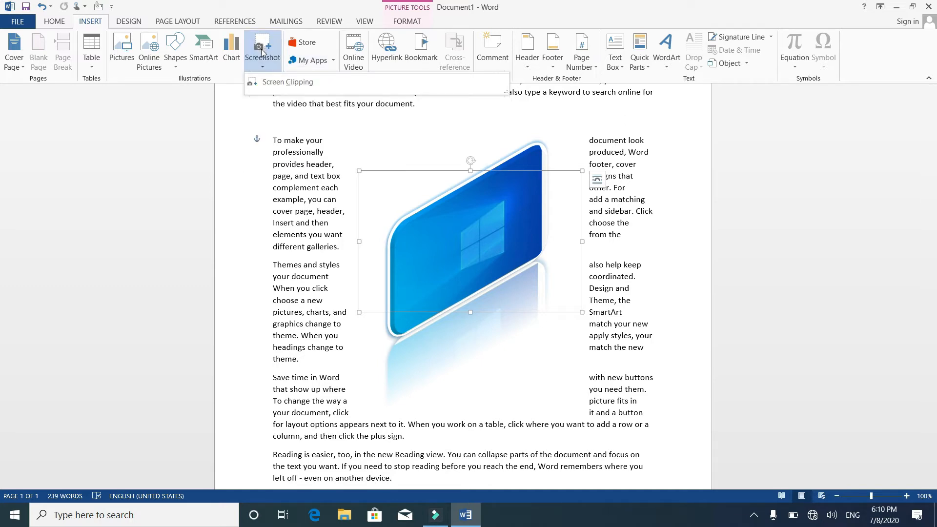
pyautogui.click(277, 87)
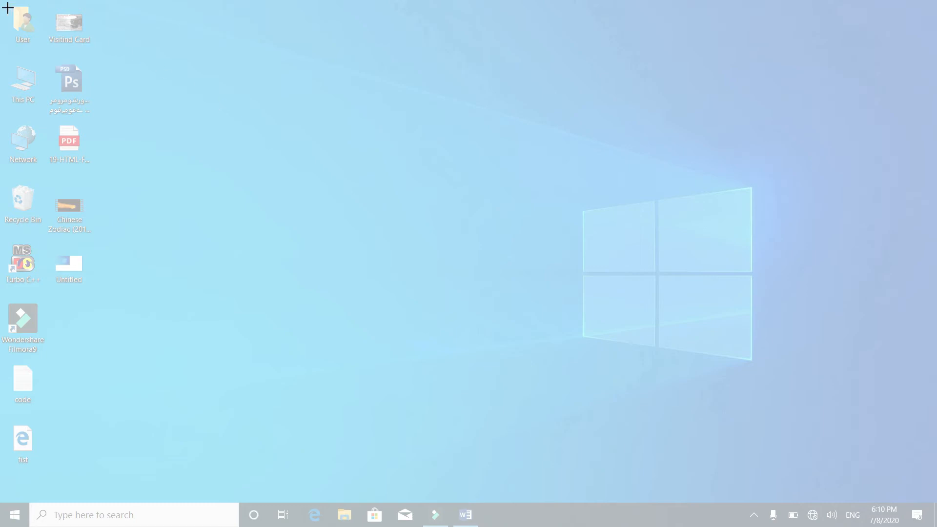
pyautogui.moveTo(7, 8); pyautogui.dragTo(95, 278)
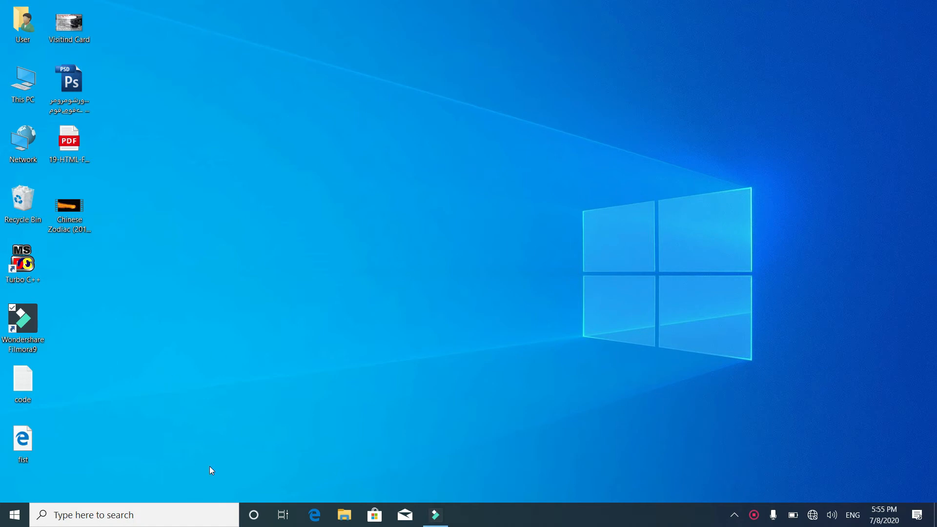
# Launch Word from the desktop and create a blank document.
pyautogui.press('super+r')
pyautogui.press('Return')
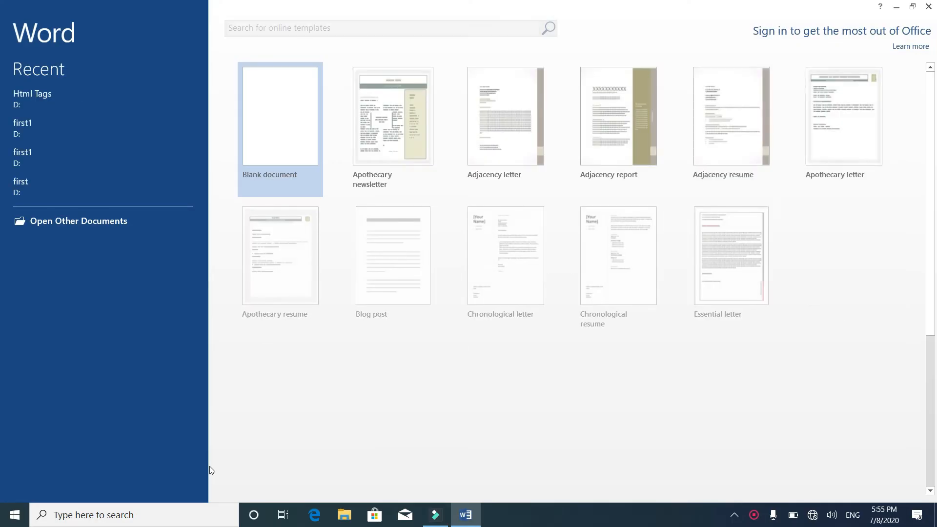
pyautogui.click(291, 130)
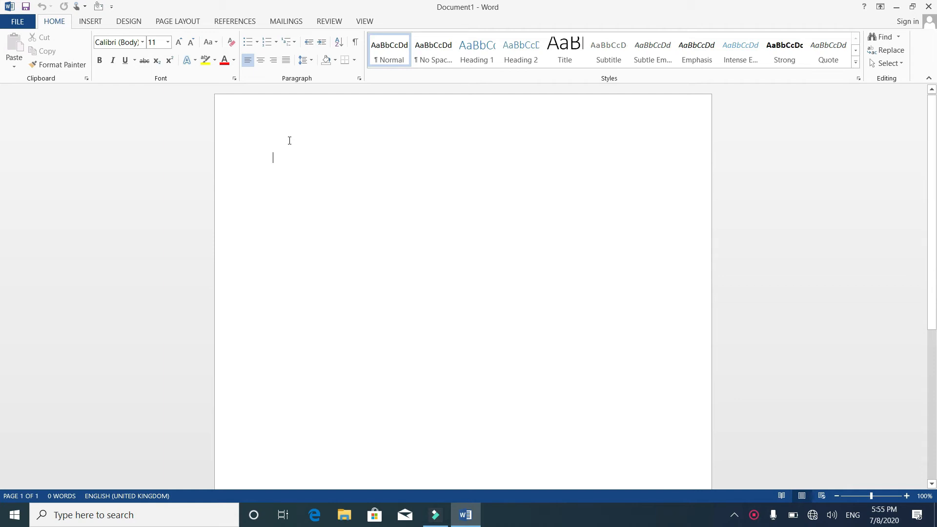
# Insert an embedded Excel spreadsheet in the document and enter 2 in cell A1 and 3 in cell A2.
pyautogui.click(98, 22)
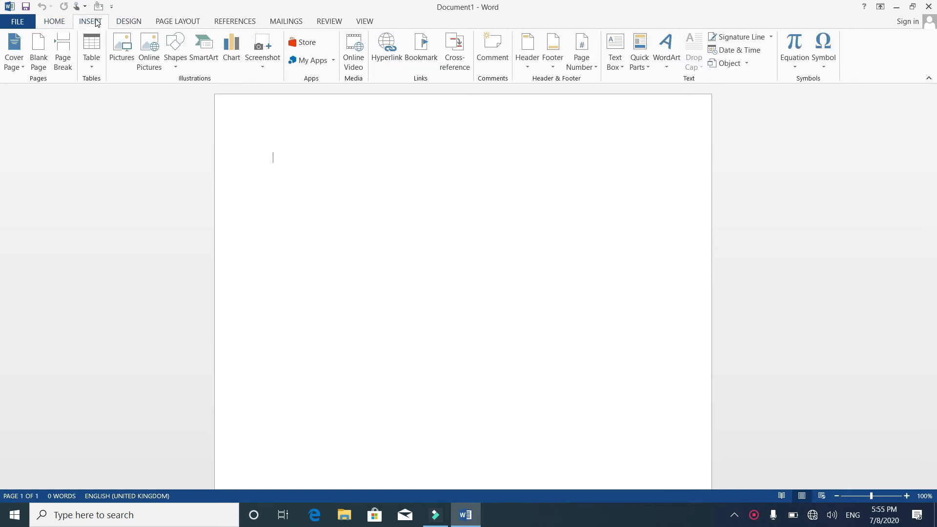
pyautogui.click(96, 65)
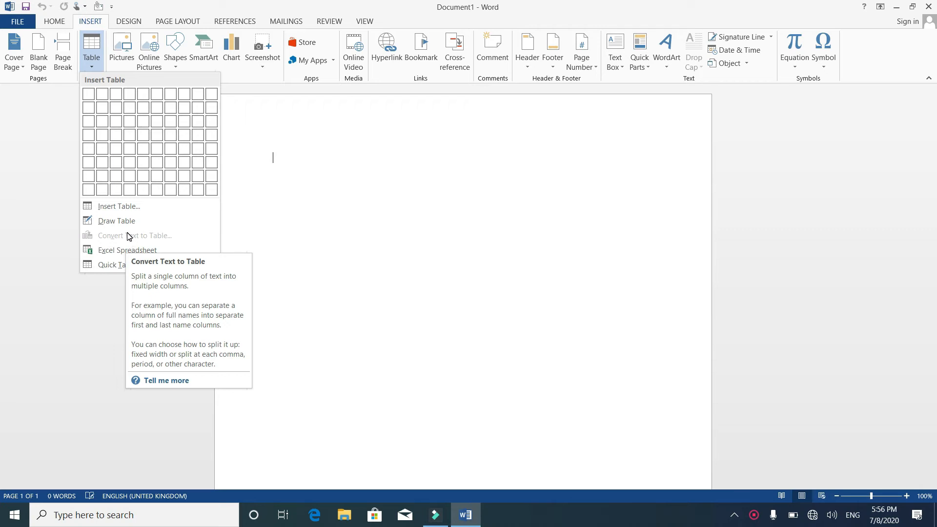
pyautogui.click(123, 250)
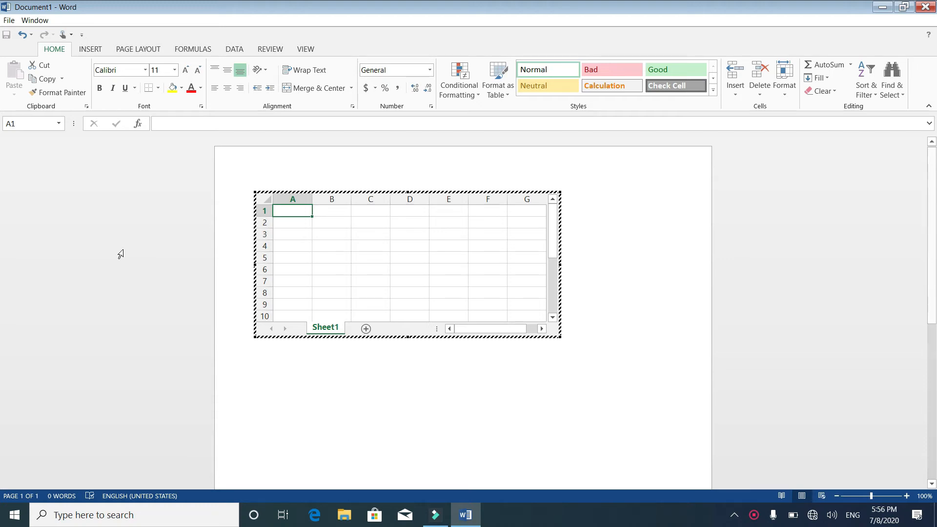
pyautogui.write('2')
pyautogui.press('Return')
pyautogui.write('3')
pyautogui.press('Return')
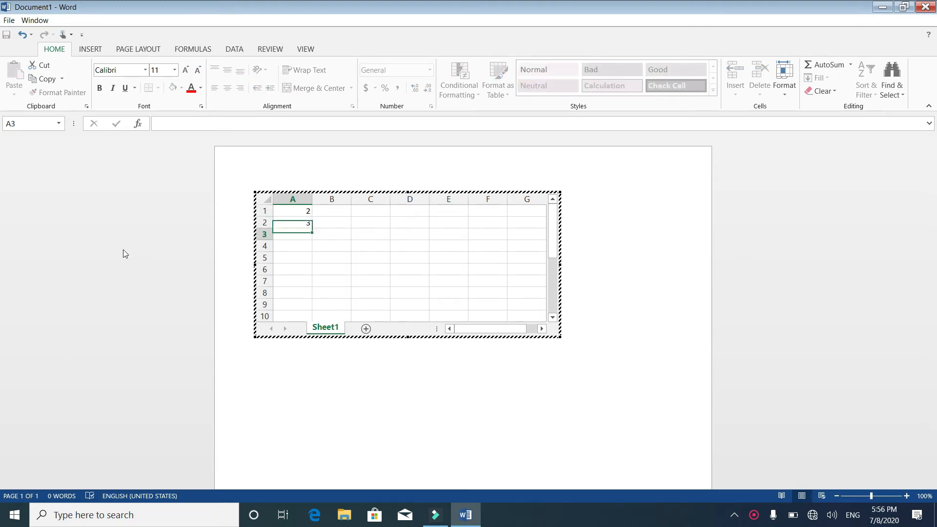
# Add the two values in cell A3 with the formula =sum(A1,A2) and return to the document.
pyautogui.write('=')
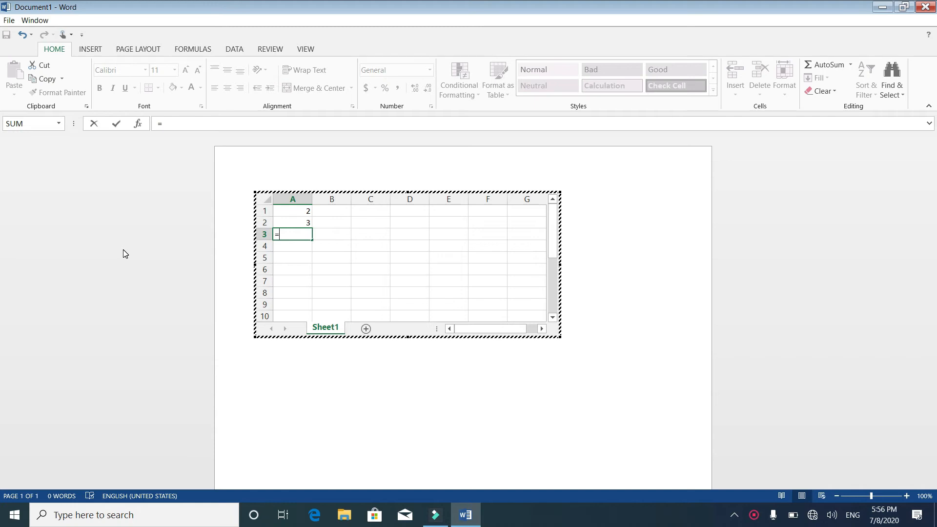
pyautogui.write('sum(')
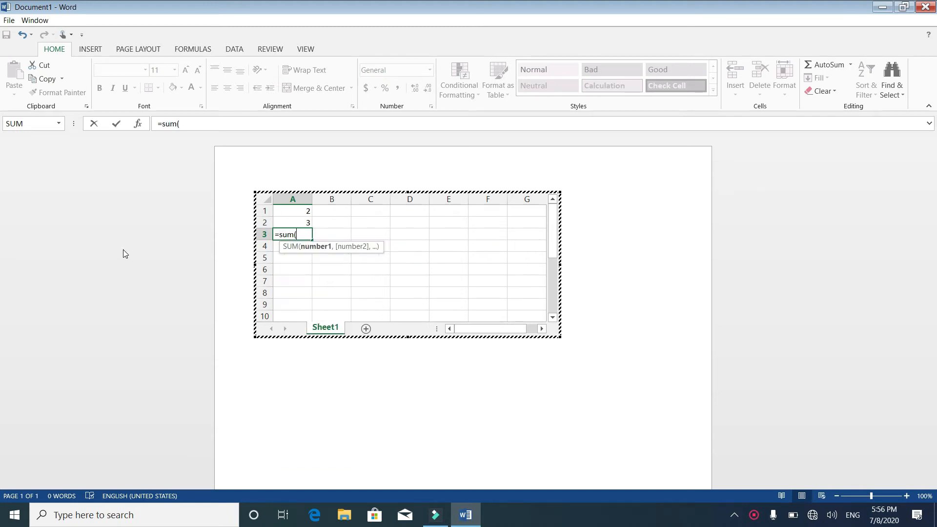
pyautogui.press('Up')
pyautogui.press('Up')
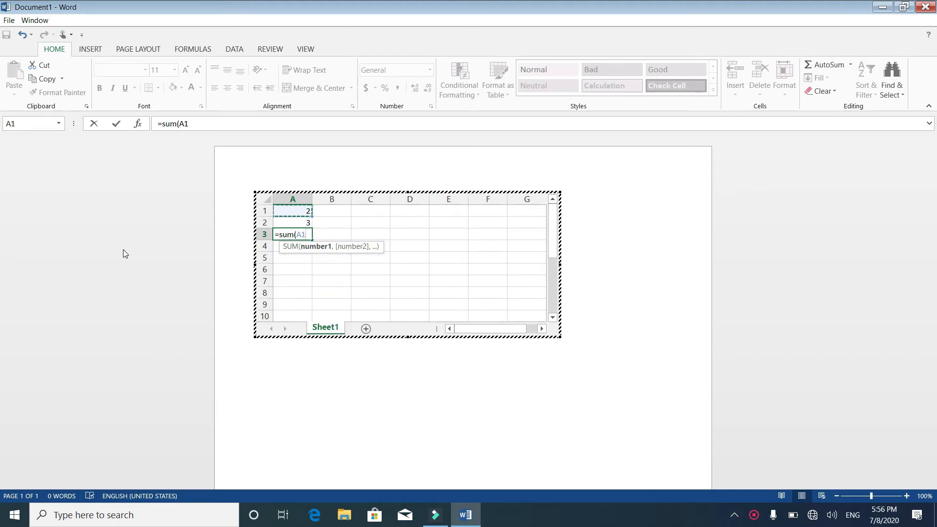
pyautogui.write(',')
pyautogui.press('Up')
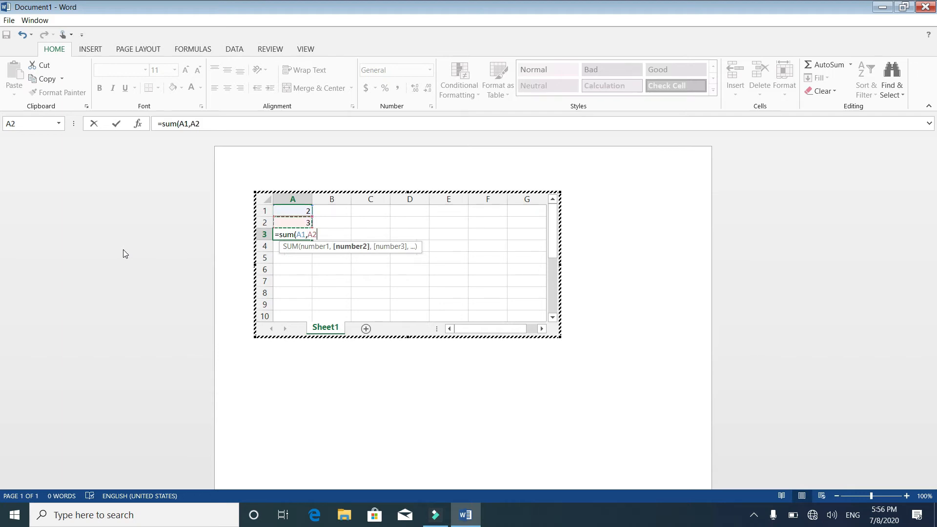
pyautogui.press('Return')
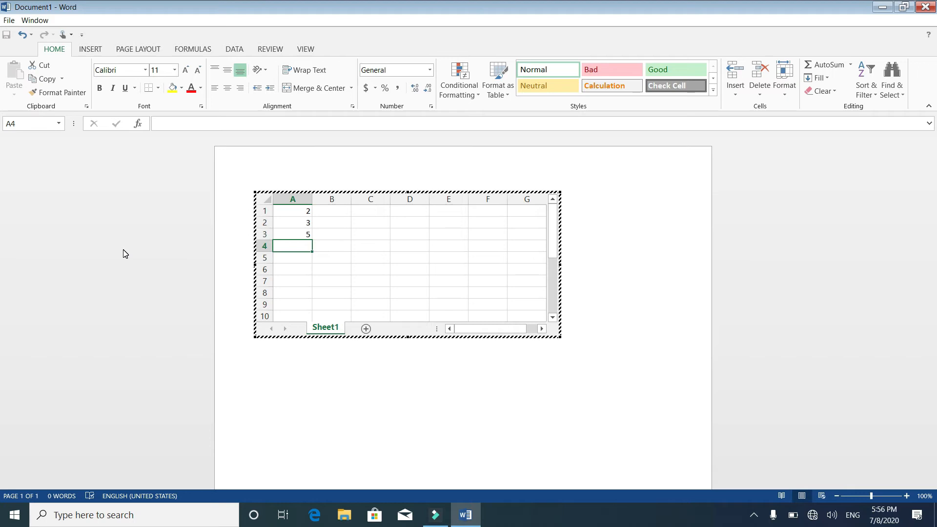
pyautogui.click(307, 413)
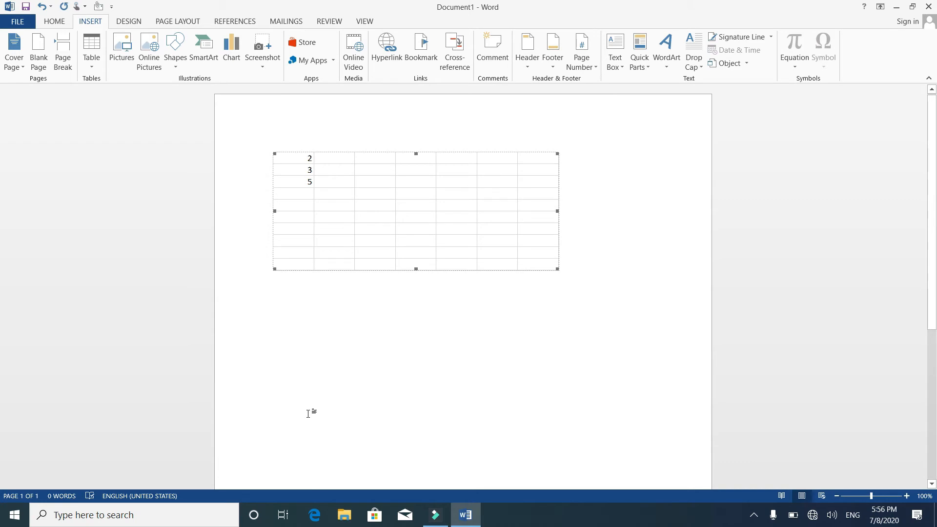
# Browse the built-in Quick Tables and insert the Double Table with the Greek alphabet in place of the spreadsheet.
pyautogui.click(95, 63)
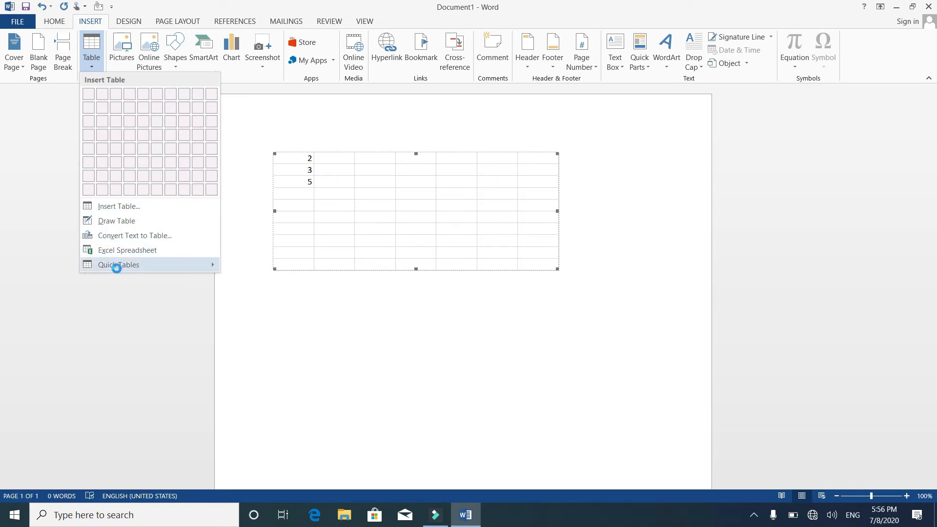
pyautogui.moveTo(116, 268)
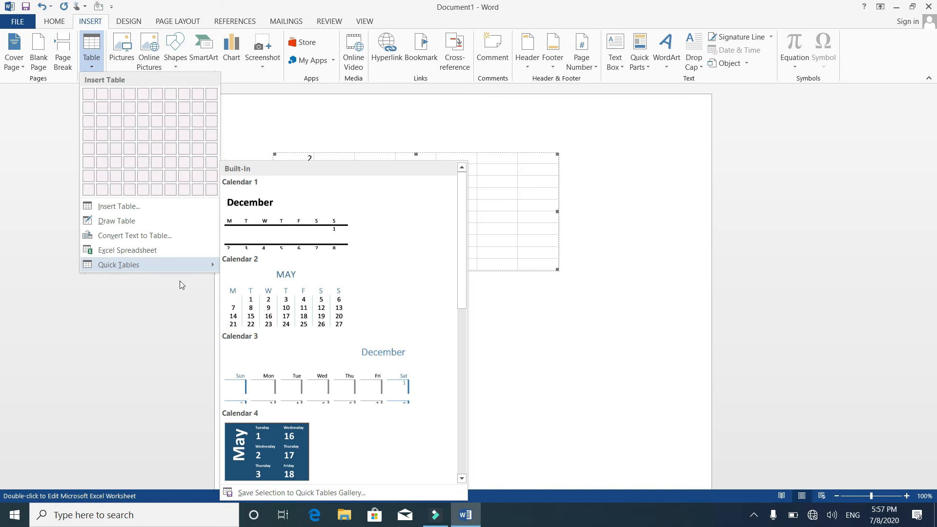
pyautogui.moveTo(461, 265); pyautogui.dragTo(460, 363)
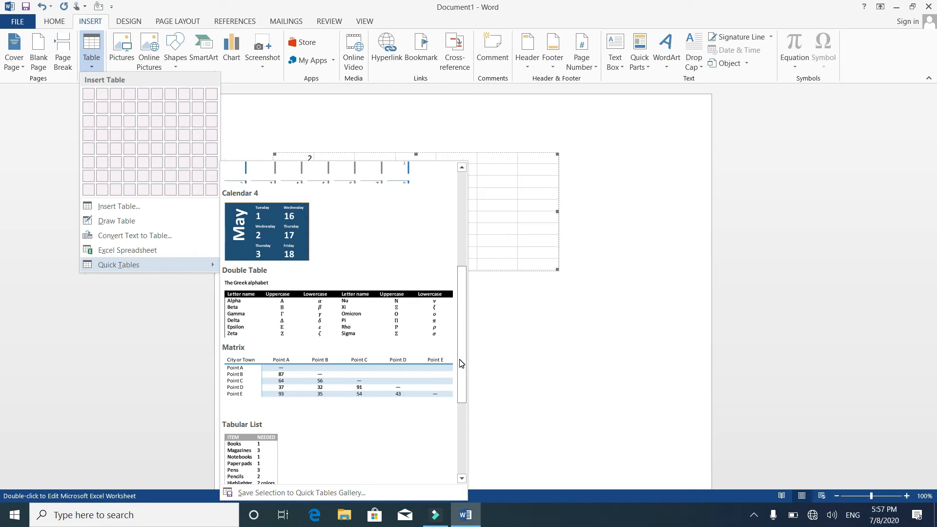
pyautogui.moveTo(462, 363)
pyautogui.mouseDown()
pyautogui.moveTo(462, 405)
pyautogui.moveTo(475, 367)
pyautogui.mouseUp()
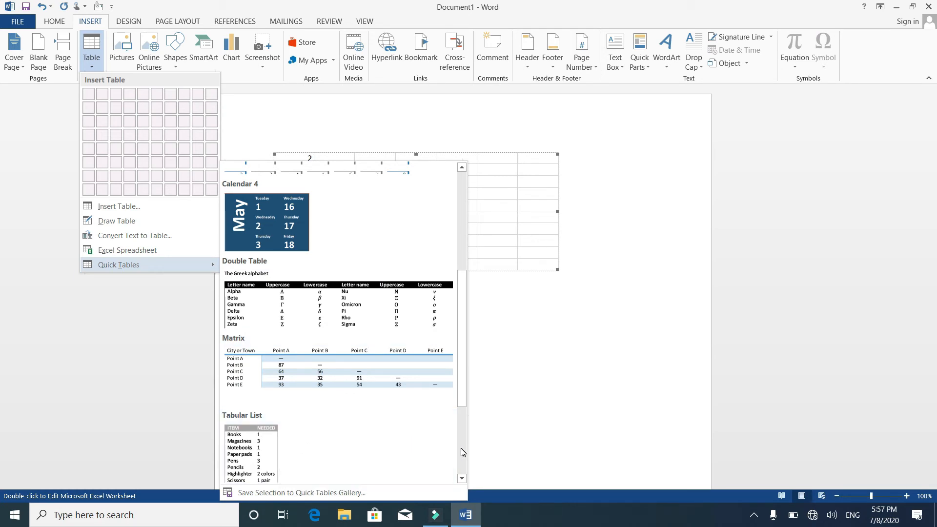
pyautogui.scroll(-3, 462, 452)
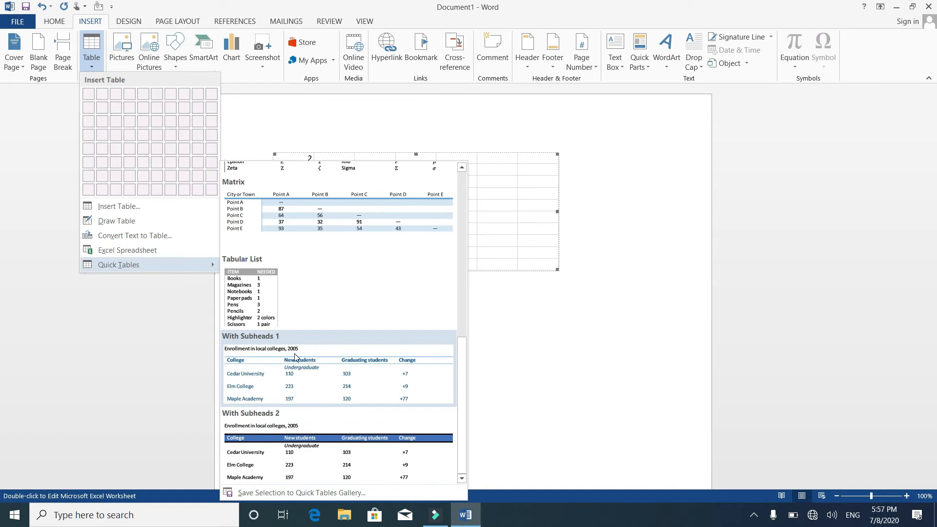
pyautogui.moveTo(465, 363); pyautogui.dragTo(460, 266)
pyautogui.click(391, 403)
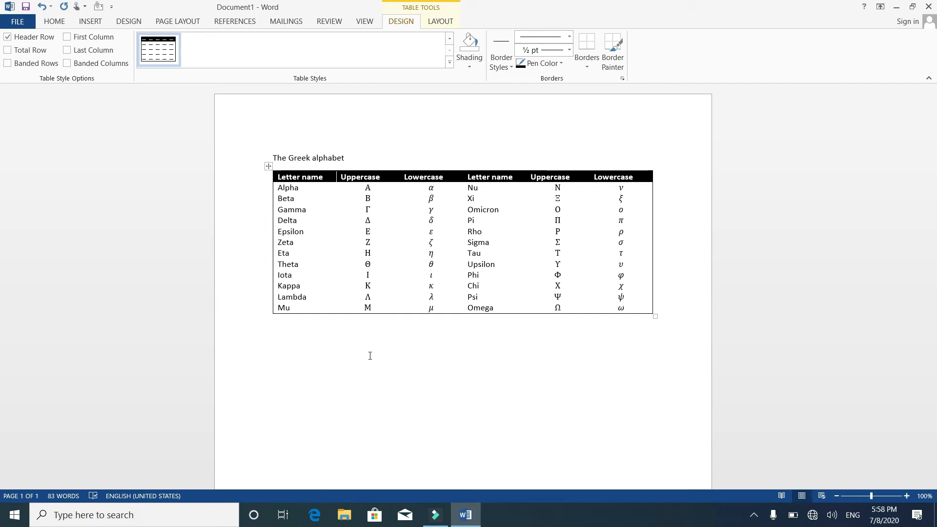
# Undo the Greek alphabet table and the embedded spreadsheet until the document is blank again.
pyautogui.click(423, 108)
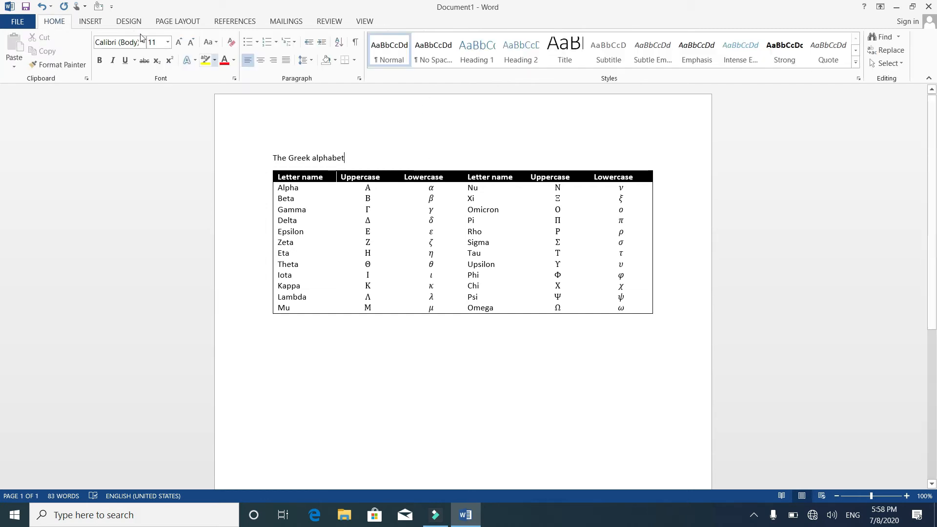
pyautogui.click(91, 24)
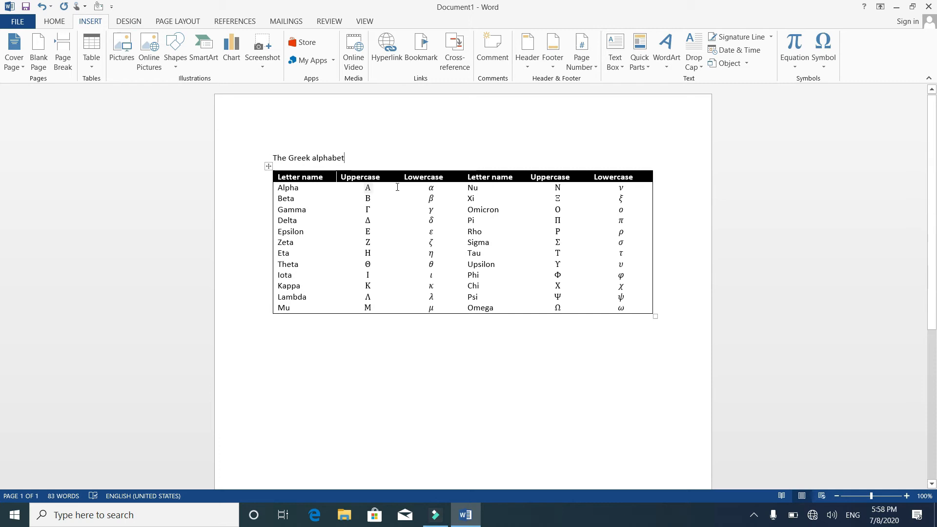
pyautogui.hotkey('ctrl', 'z')
pyautogui.hotkey('ctrl', 'z')
pyautogui.hotkey('ctrl', 'z')
pyautogui.hotkey('ctrl', 'z')
pyautogui.hotkey('ctrl', 'z')
pyautogui.hotkey('ctrl', 'z')
pyautogui.hotkey('ctrl', 'z')
pyautogui.hotkey('ctrl', 'z')
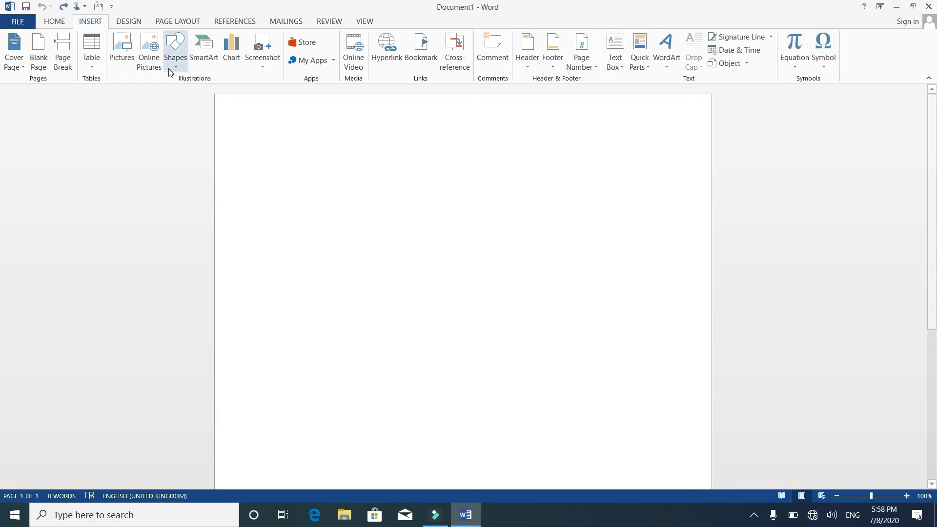
# Browse Quick access, Pictures, Saved Pictures and Camera Roll for a picture to insert, and cancel the insertion.
pyautogui.click(128, 59)
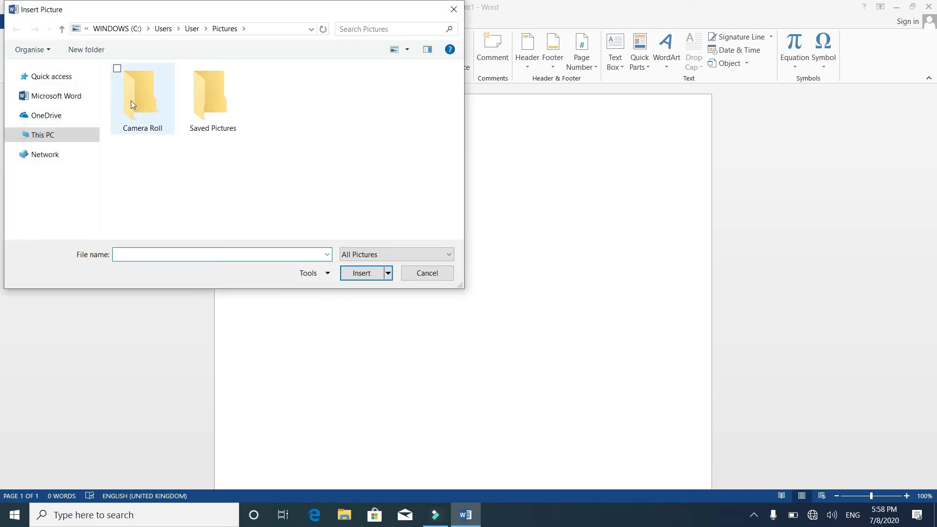
pyautogui.click(57, 99)
pyautogui.click(34, 78)
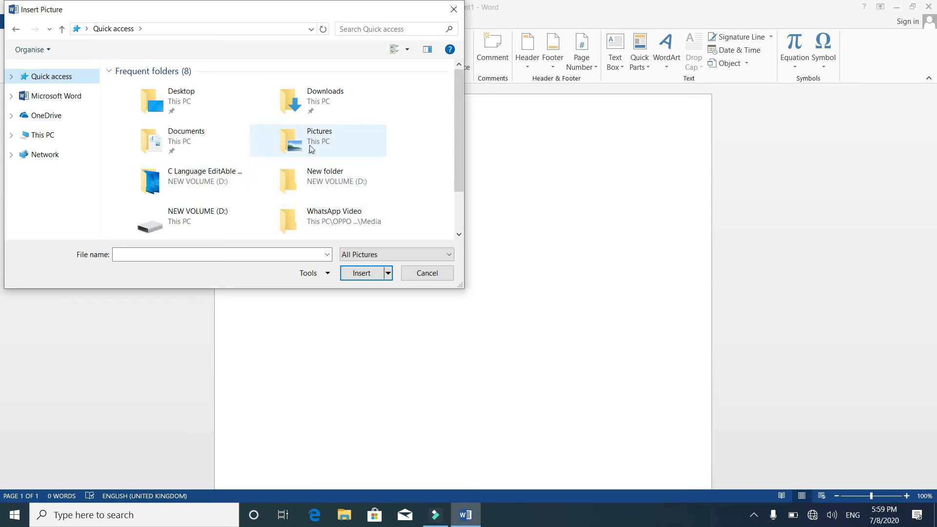
pyautogui.doubleClick(310, 142)
pyautogui.doubleClick(212, 110)
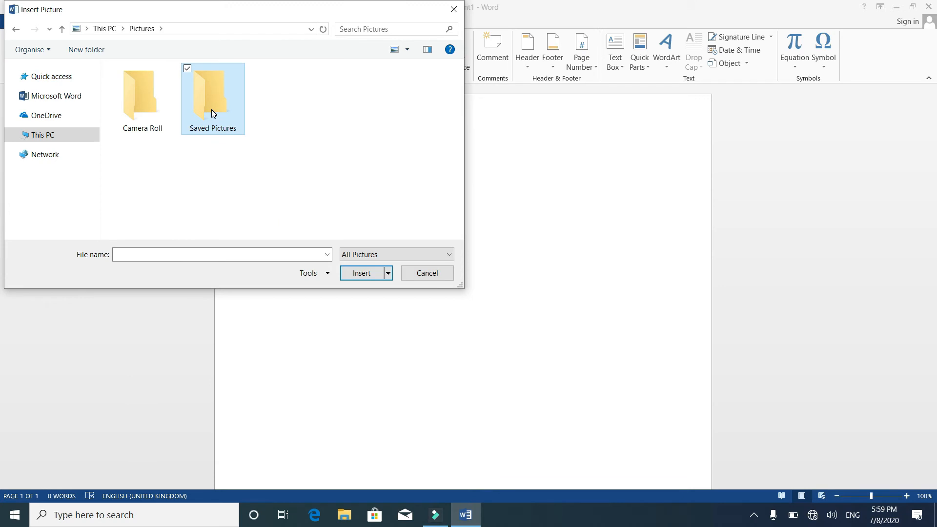
pyautogui.click(15, 28)
pyautogui.click(125, 113)
pyautogui.doubleClick(124, 112)
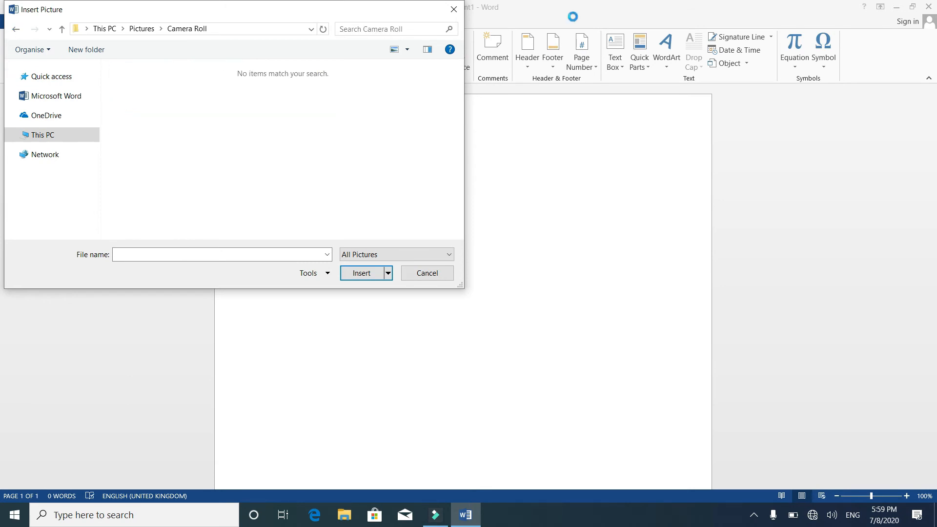
pyautogui.click(452, 11)
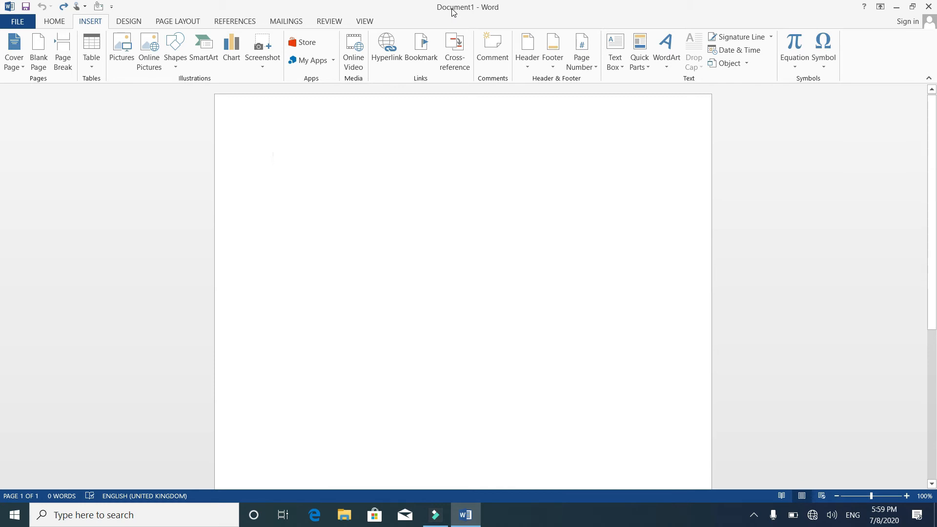
# Close the blank Word document without saving it.
pyautogui.click(928, 7)
pyautogui.click(473, 282)
# Open the desktop's Personalise settings to view the background options, and close them.
pyautogui.rightClick(388, 130)
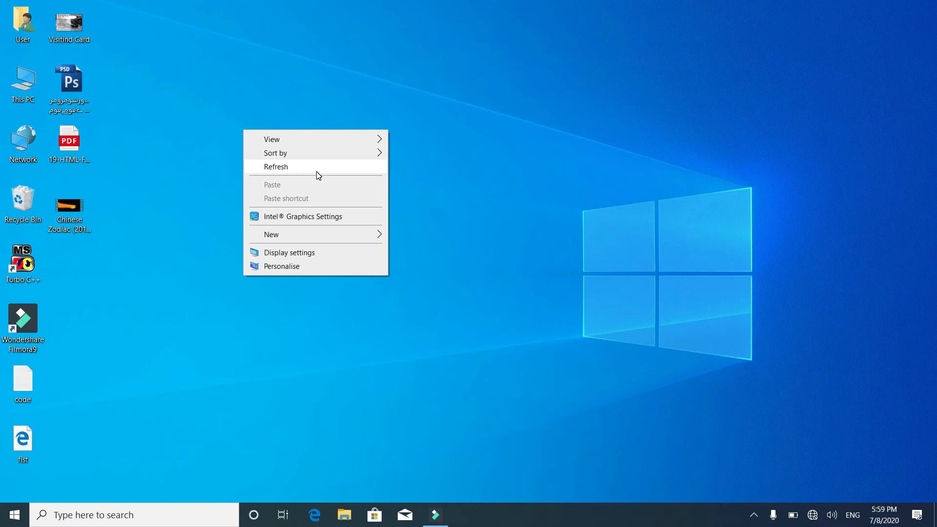
pyautogui.click(318, 265)
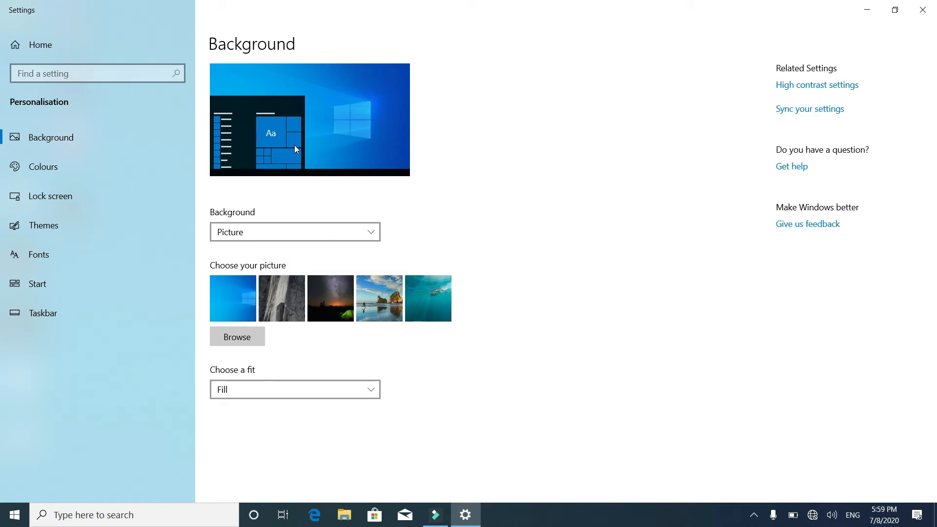
pyautogui.click(922, 9)
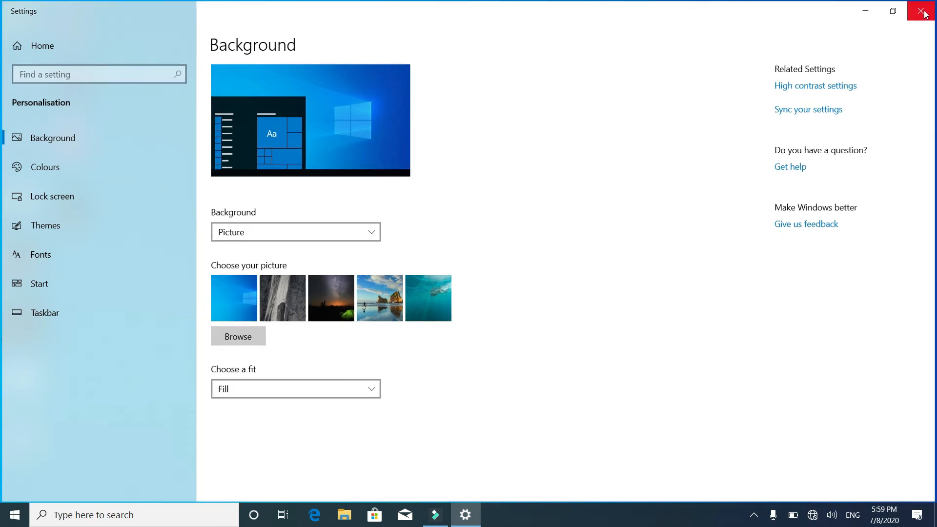
# Launch Word again from the Run dialog and create a new blank document.
pyautogui.press('super+r')
pyautogui.press('Return')
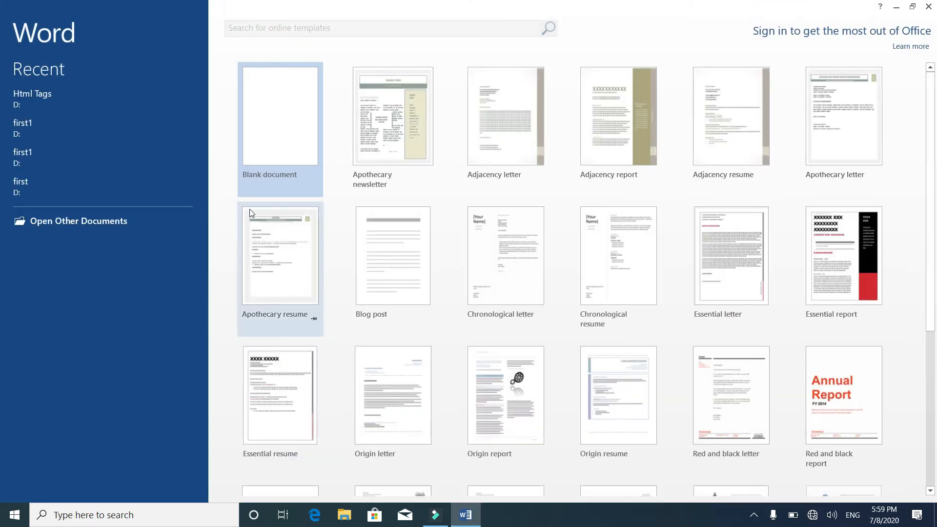
pyautogui.click(295, 132)
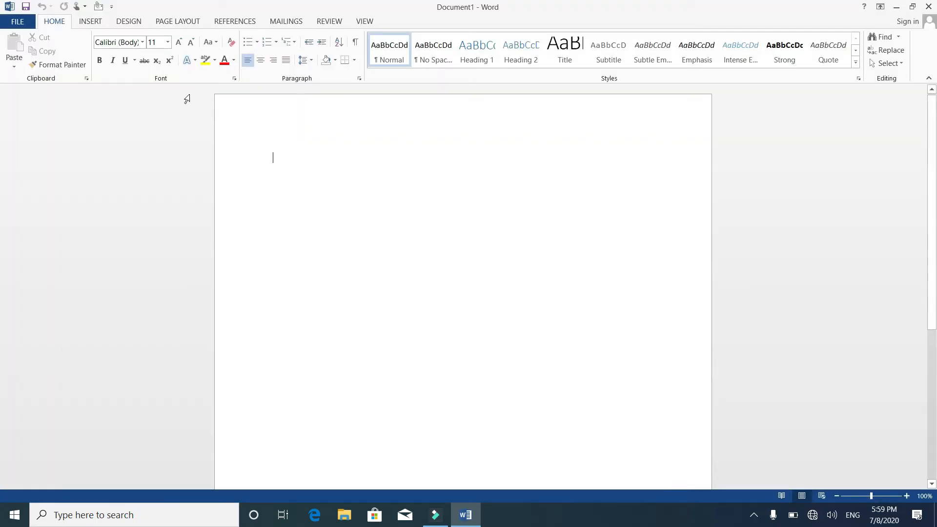
pyautogui.click(93, 23)
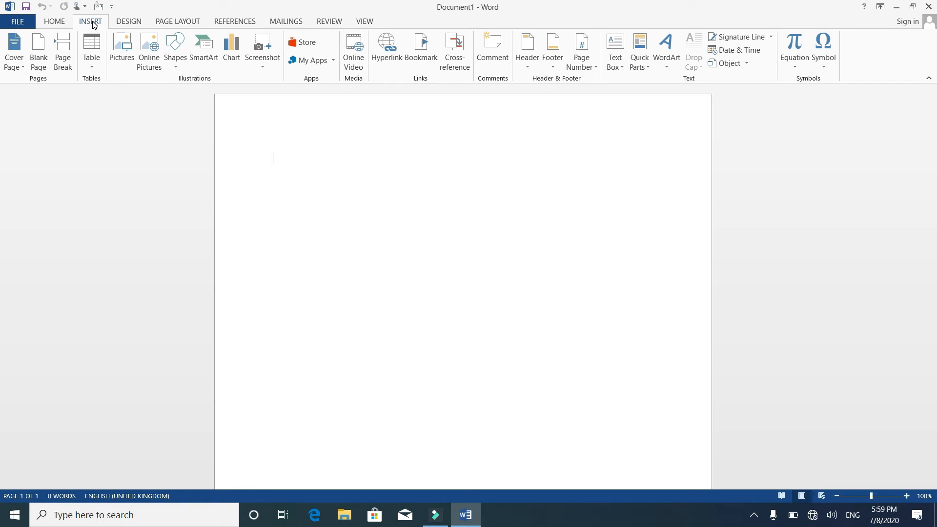
pyautogui.click(272, 71)
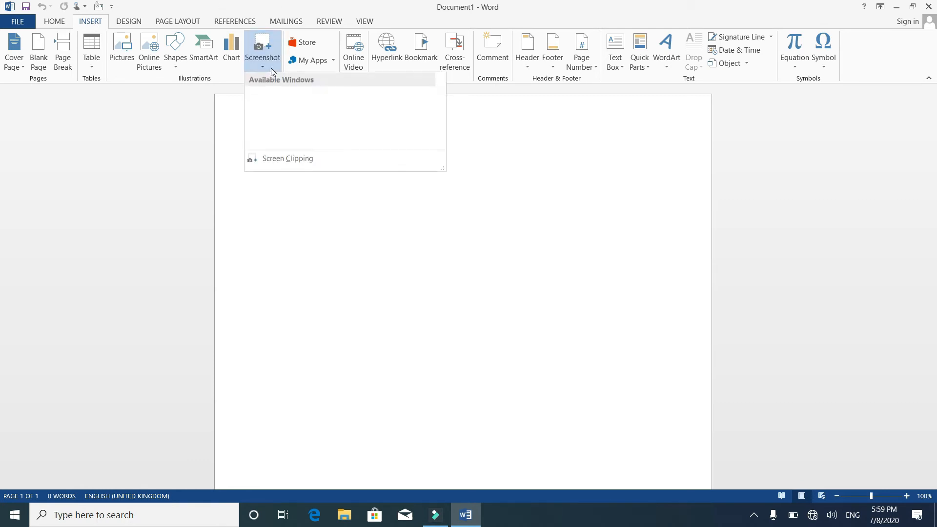
pyautogui.click(285, 86)
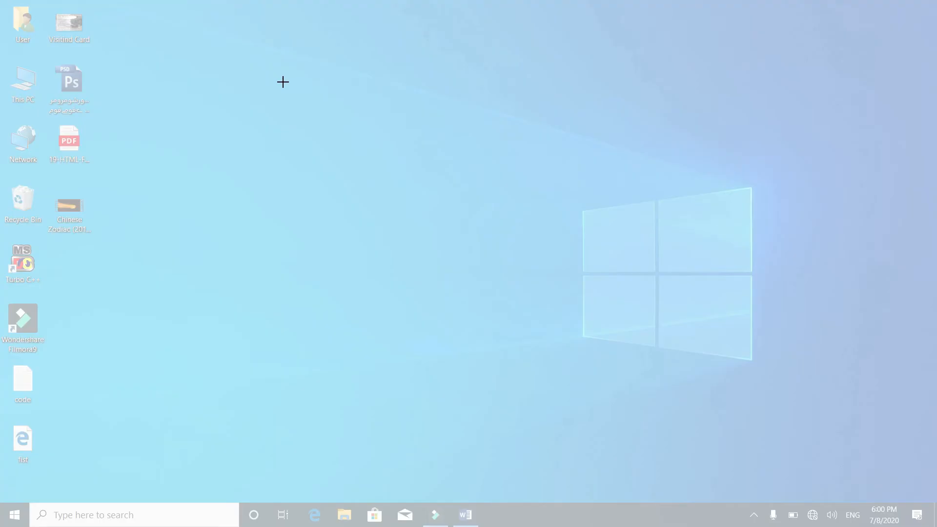
pyautogui.press('Escape')
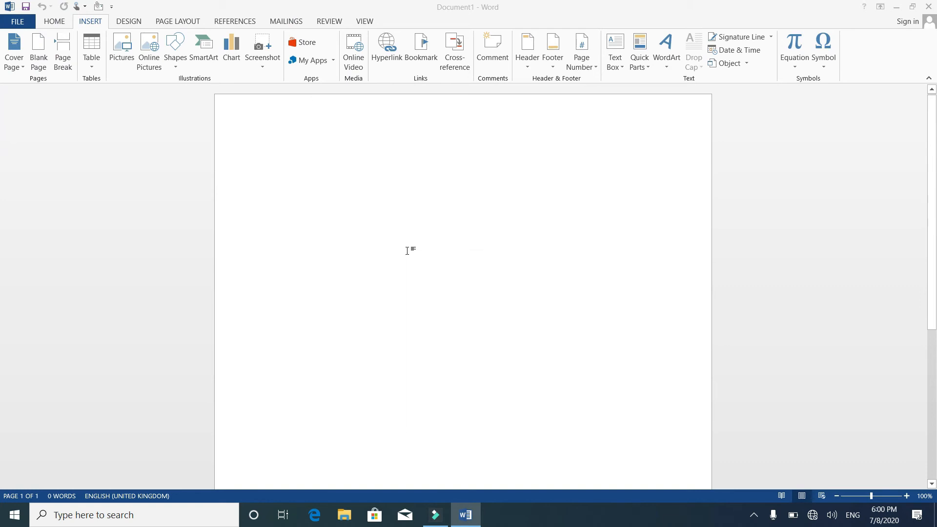
pyautogui.rightClick(407, 250)
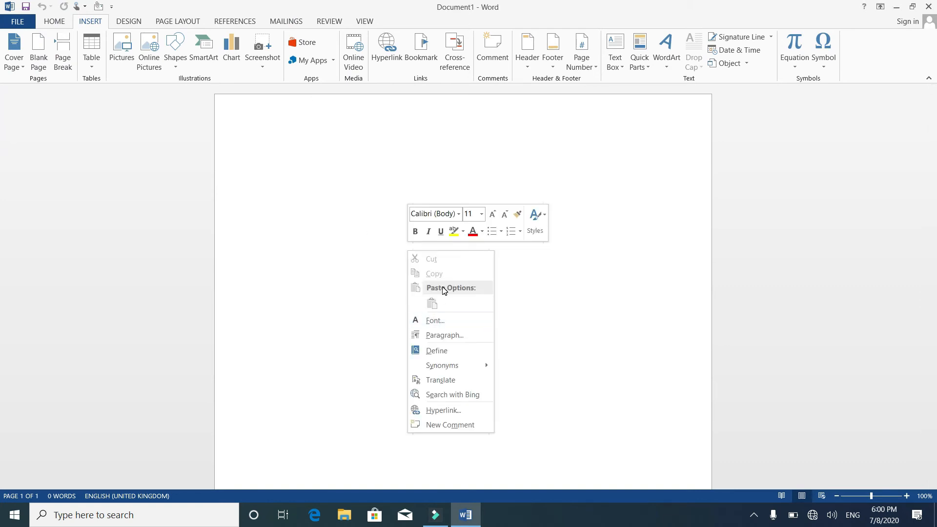
pyautogui.click(328, 186)
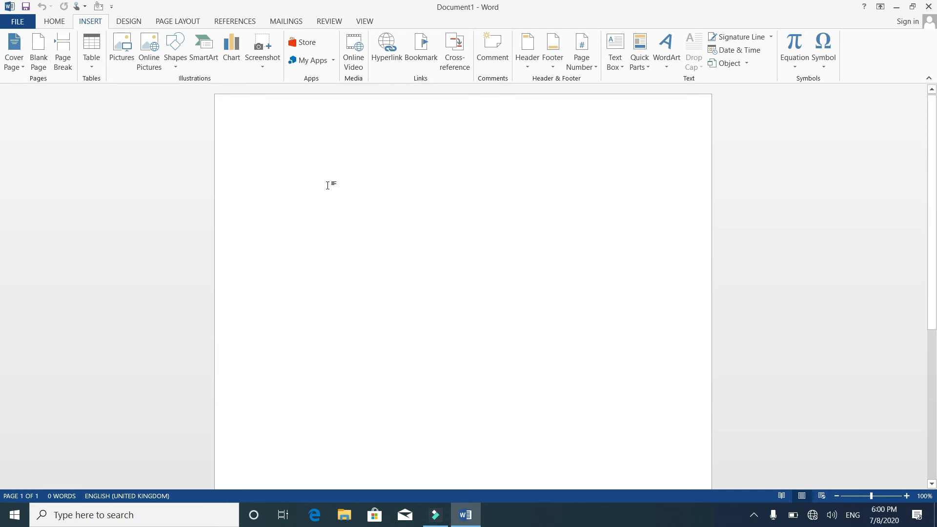
pyautogui.click(264, 48)
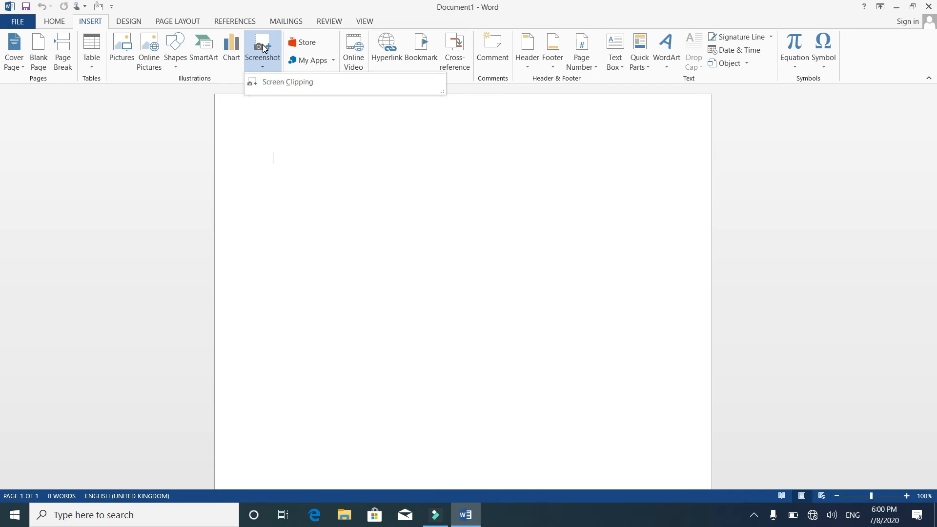
pyautogui.click(263, 48)
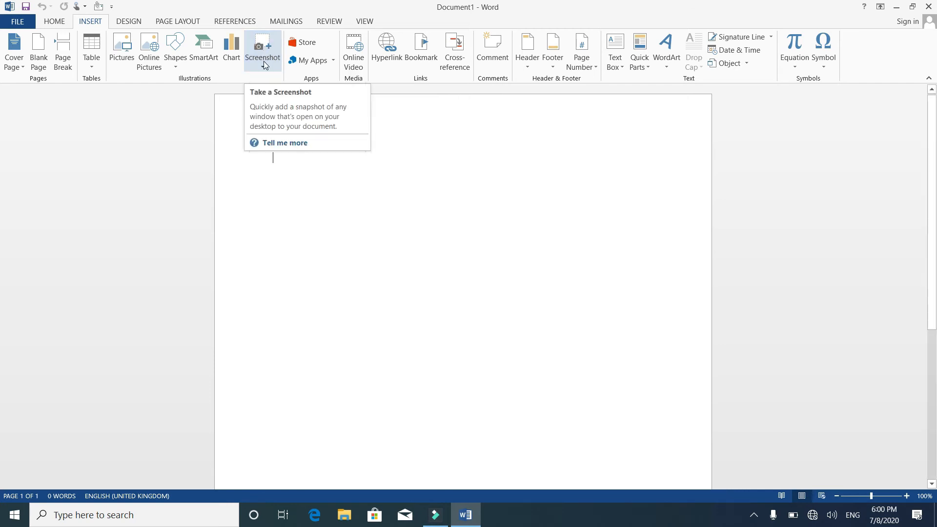
pyautogui.click(263, 60)
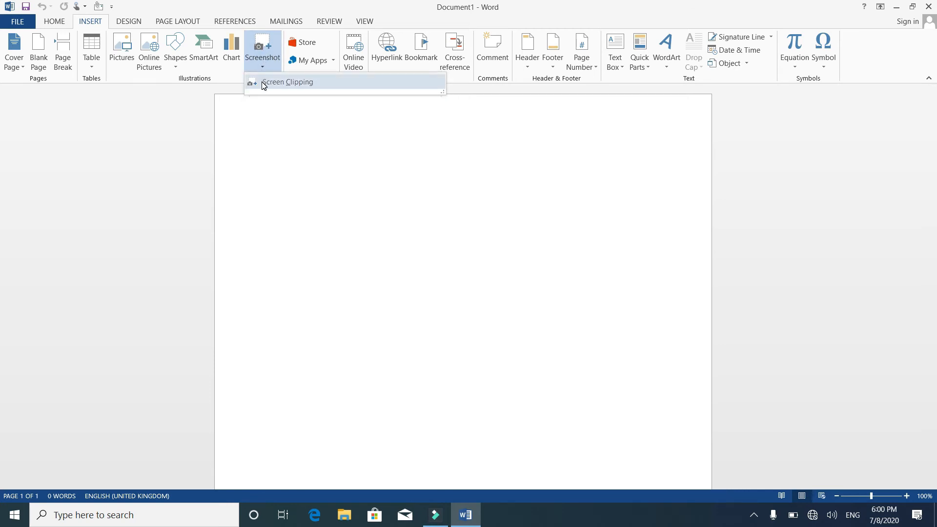
pyautogui.click(263, 83)
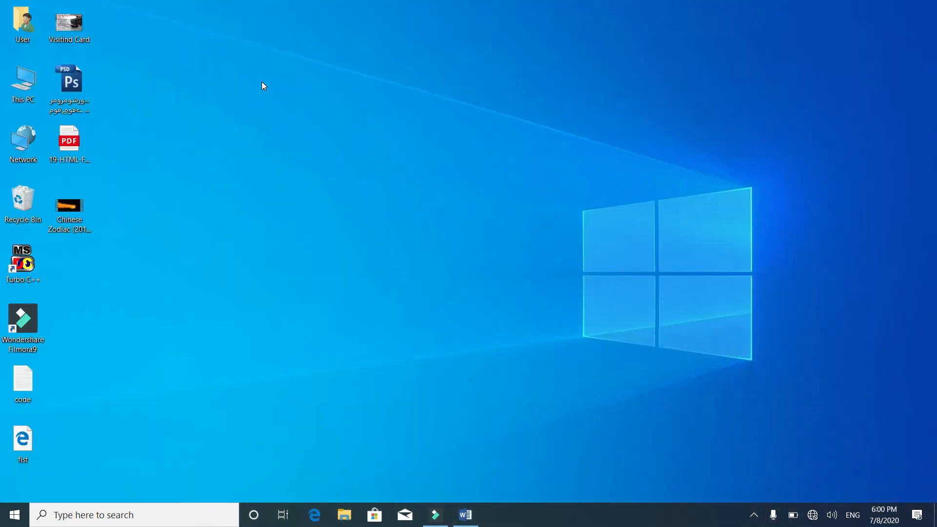
pyautogui.press('Escape')
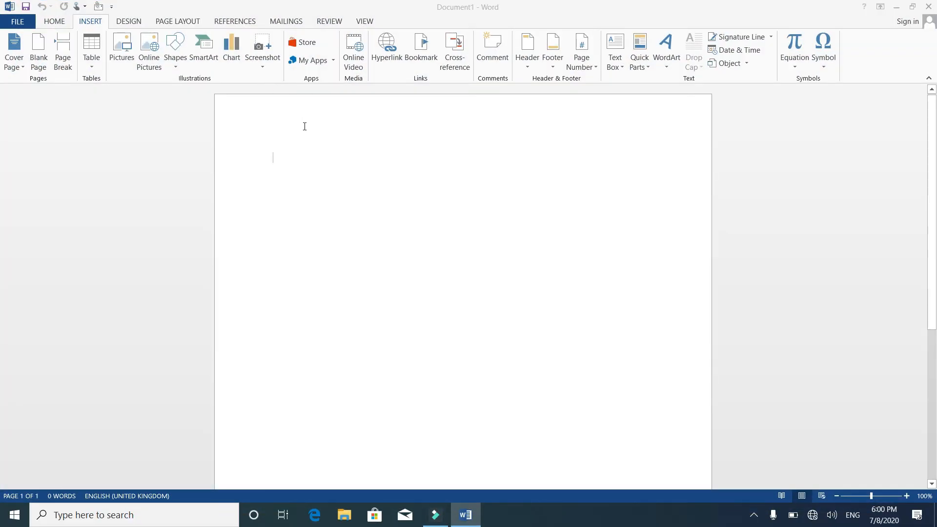
pyautogui.click(254, 71)
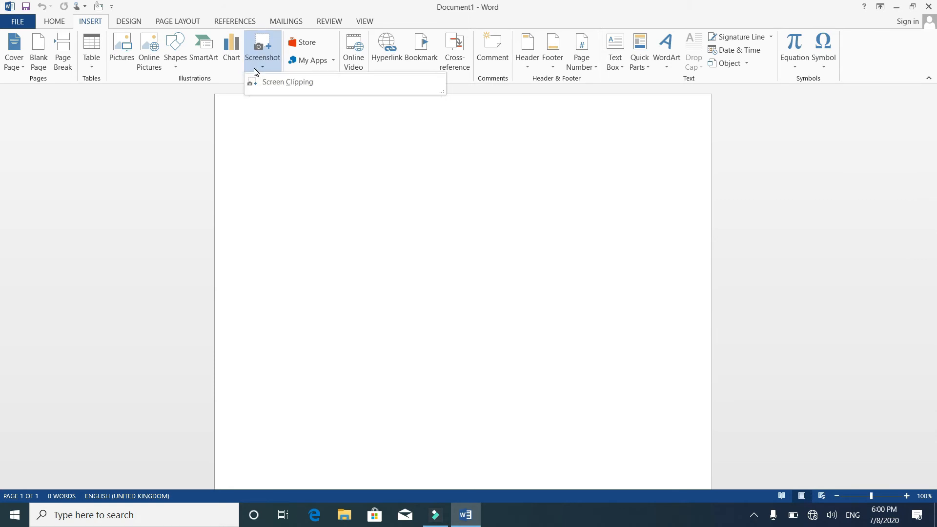
pyautogui.click(313, 49)
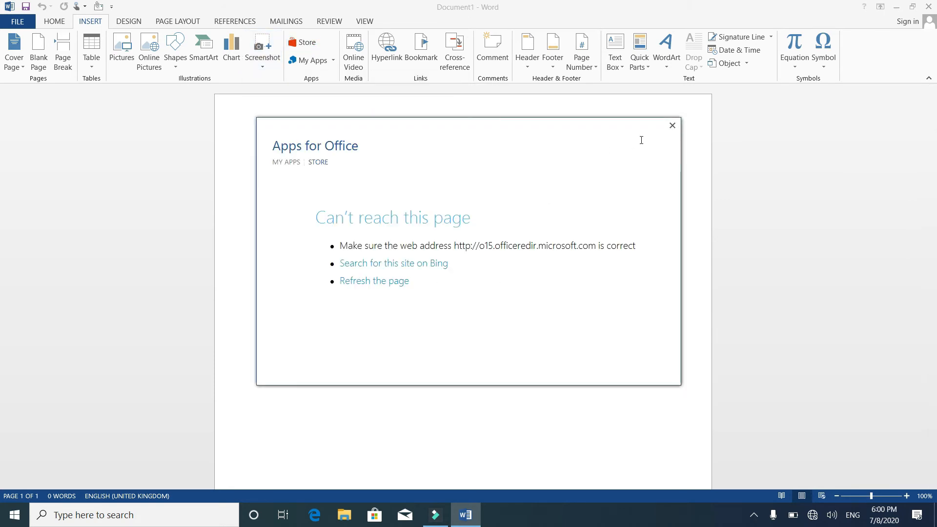
pyautogui.click(668, 128)
# Insert a screen clipping of the desktop wallpaper around the Windows logo into the document and copy the inserted picture.
pyautogui.click(262, 68)
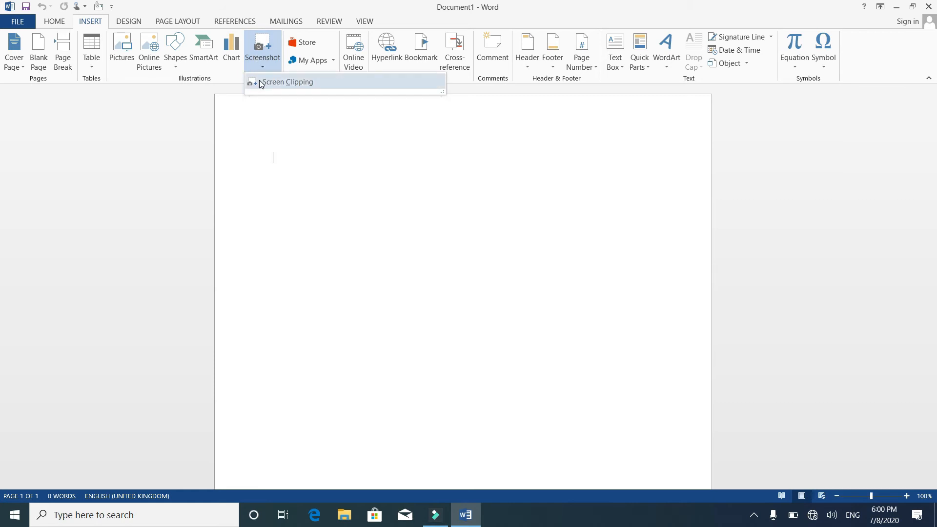
pyautogui.click(261, 83)
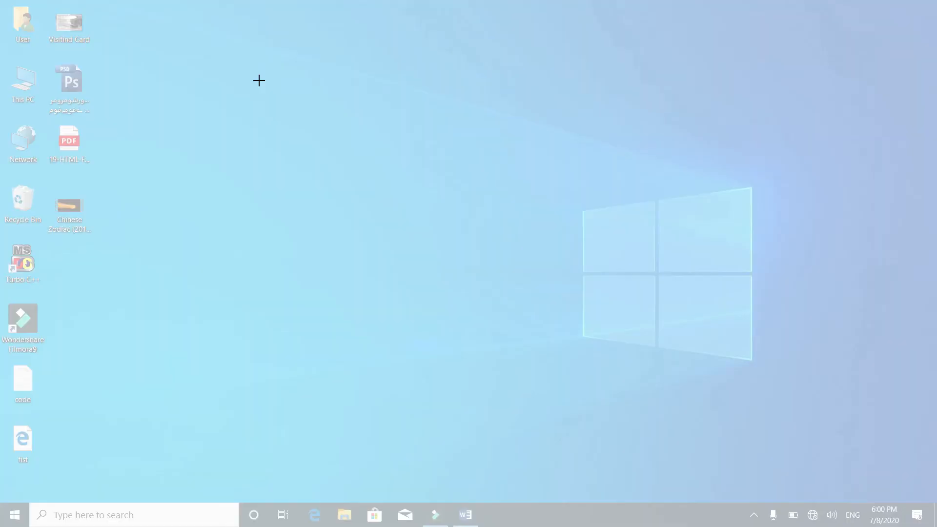
pyautogui.moveTo(311, 63); pyautogui.dragTo(899, 440)
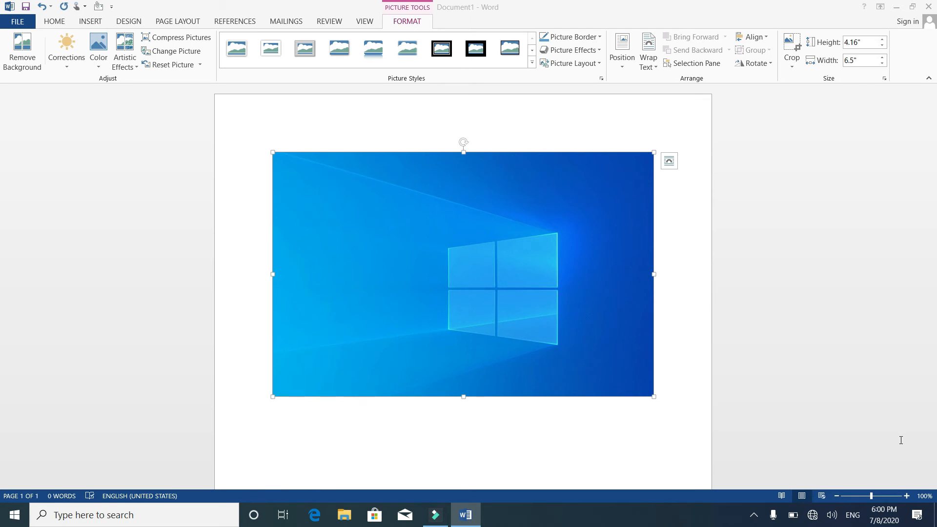
pyautogui.rightClick(586, 340)
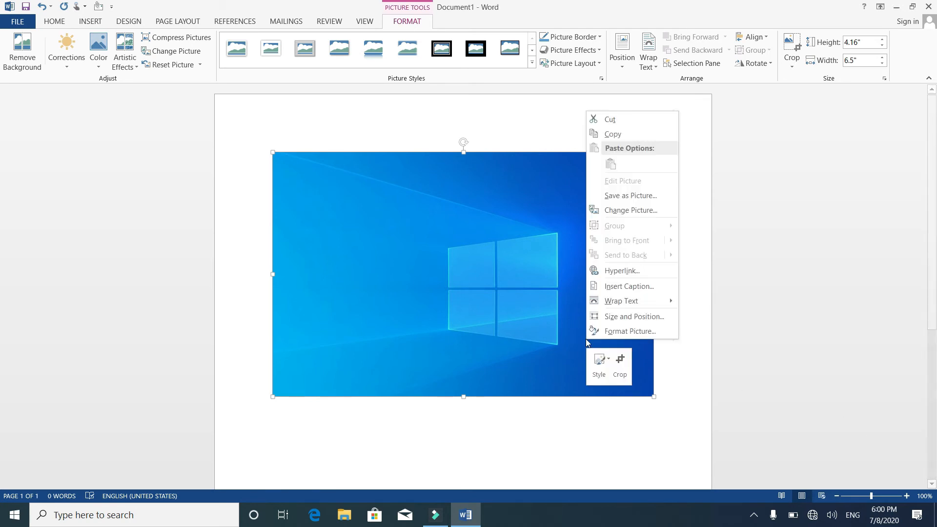
pyautogui.click(607, 137)
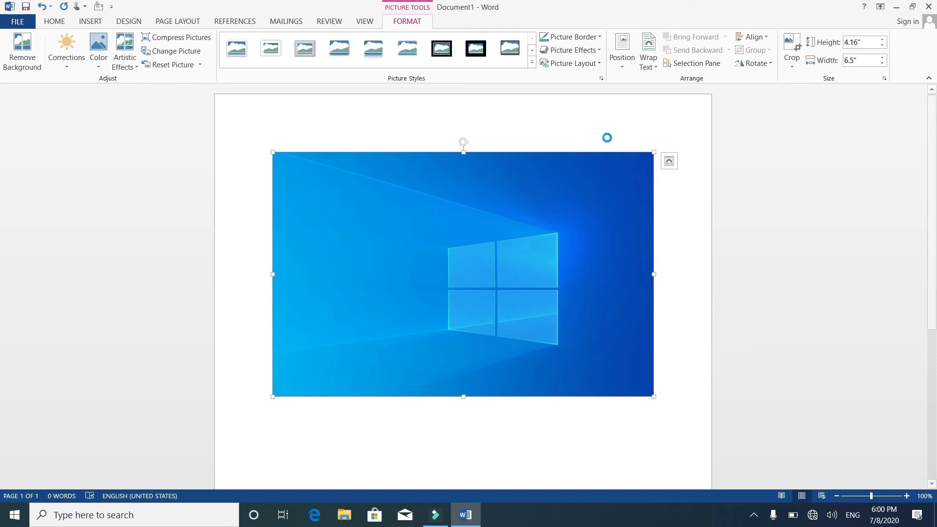
# Minimise Word and try to launch Paint from the Run dialog with the command "ms paint".
pyautogui.click(895, 8)
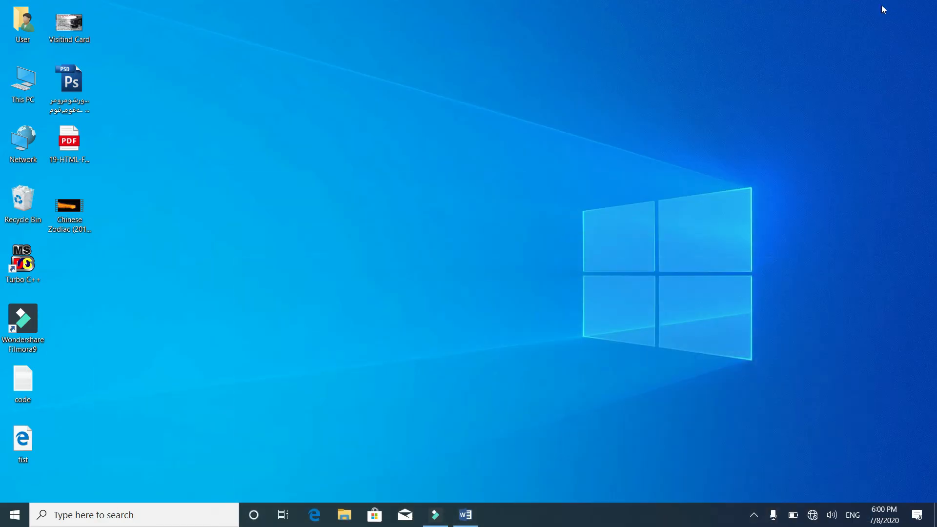
pyautogui.rightClick(386, 23)
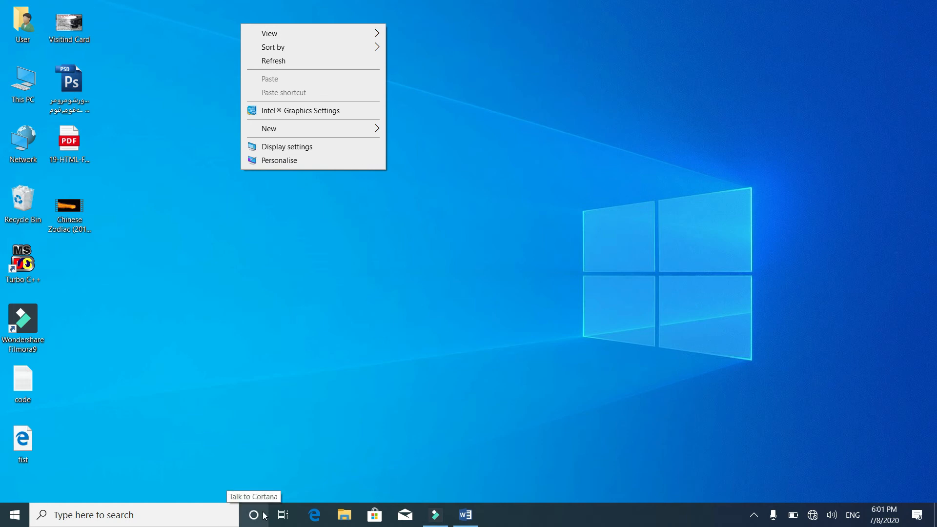
pyautogui.press('super+r')
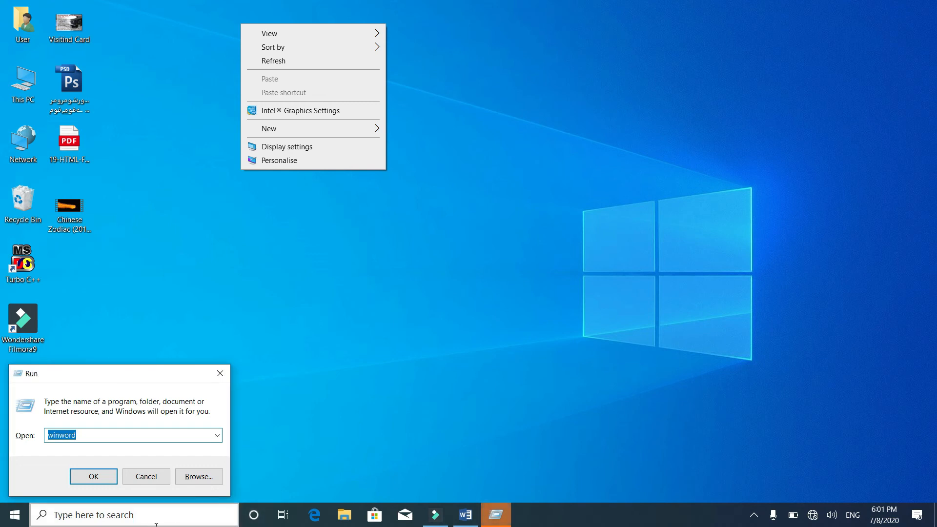
pyautogui.click(171, 445)
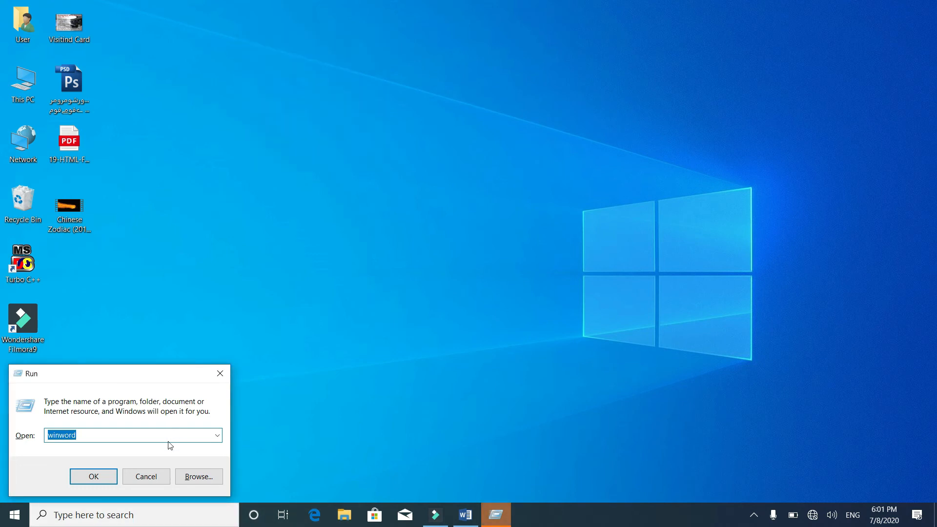
pyautogui.click(168, 439)
pyautogui.press('BackSpace')
pyautogui.press('BackSpace')
pyautogui.press('BackSpace')
pyautogui.press('BackSpace')
pyautogui.press('BackSpace')
pyautogui.press('BackSpace')
pyautogui.press('BackSpace')
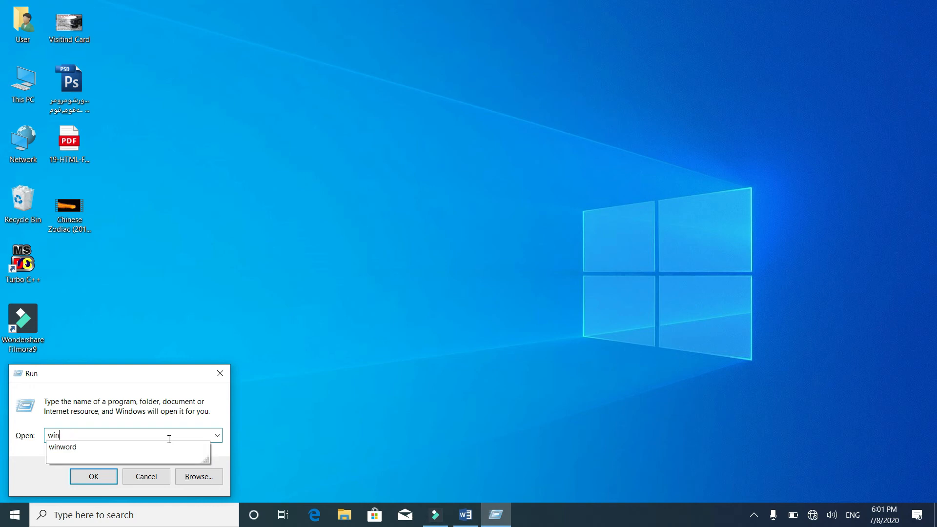
pyautogui.write('pm')
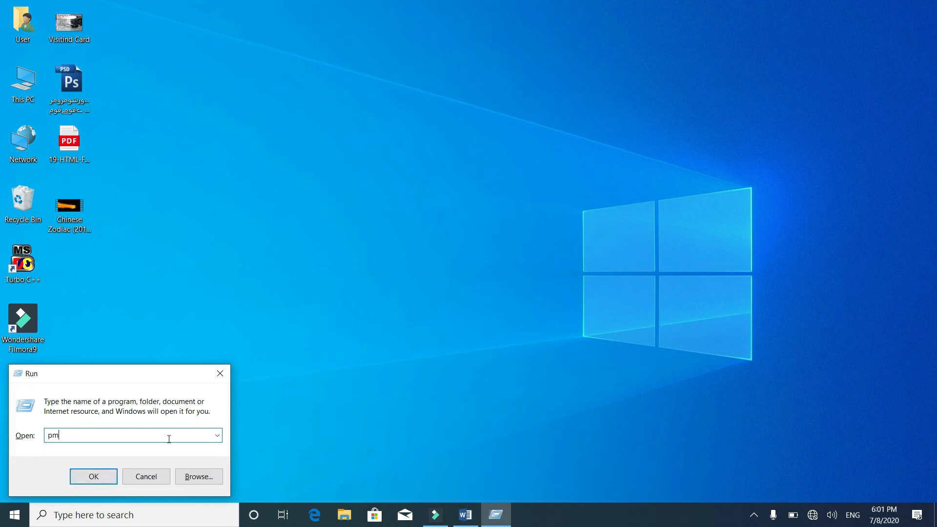
pyautogui.press('BackSpace')
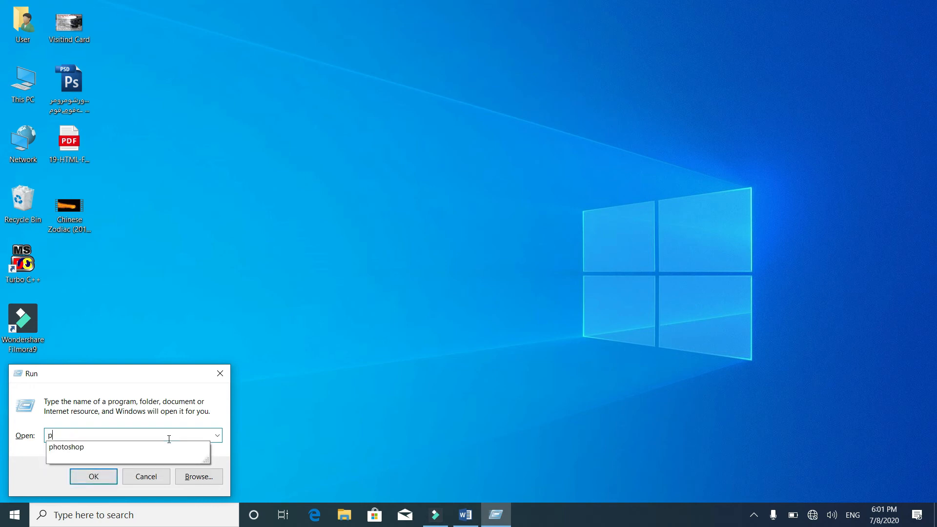
pyautogui.press('BackSpace')
pyautogui.write('ms ')
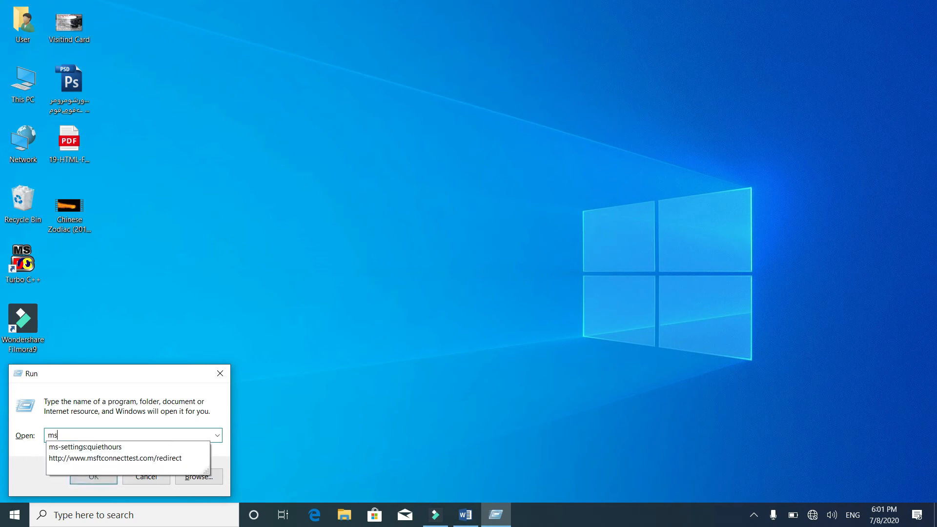
pyautogui.write('paint')
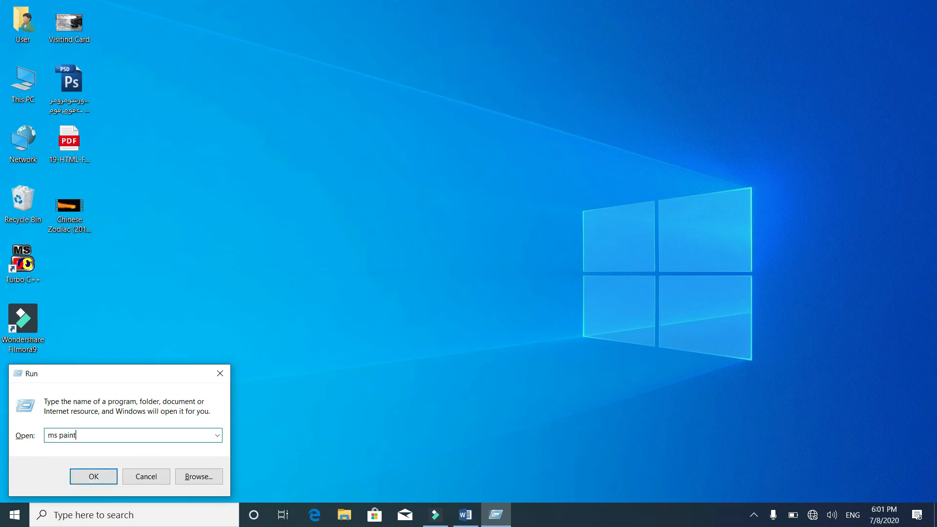
pyautogui.press('Return')
pyautogui.press('Return')
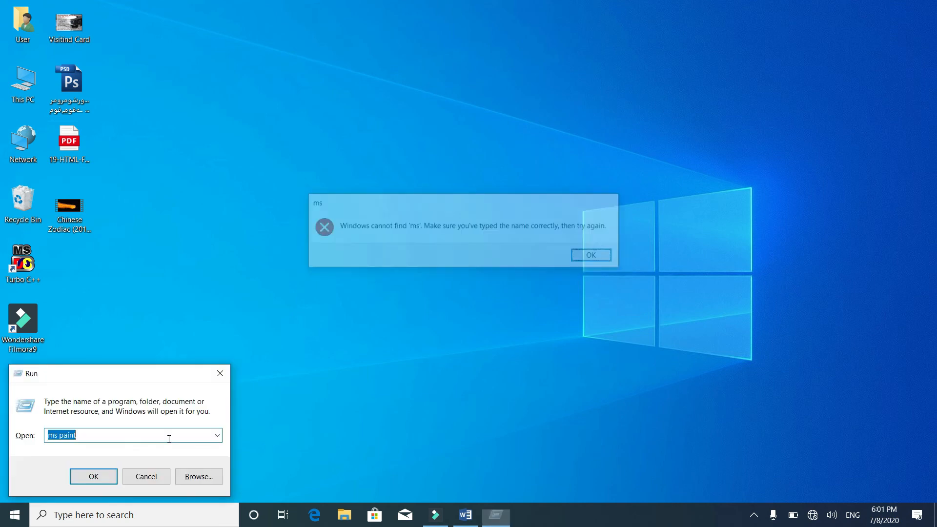
# Correct the Run command to "mspaint" by removing the space, and launch Paint.
pyautogui.press('Home')
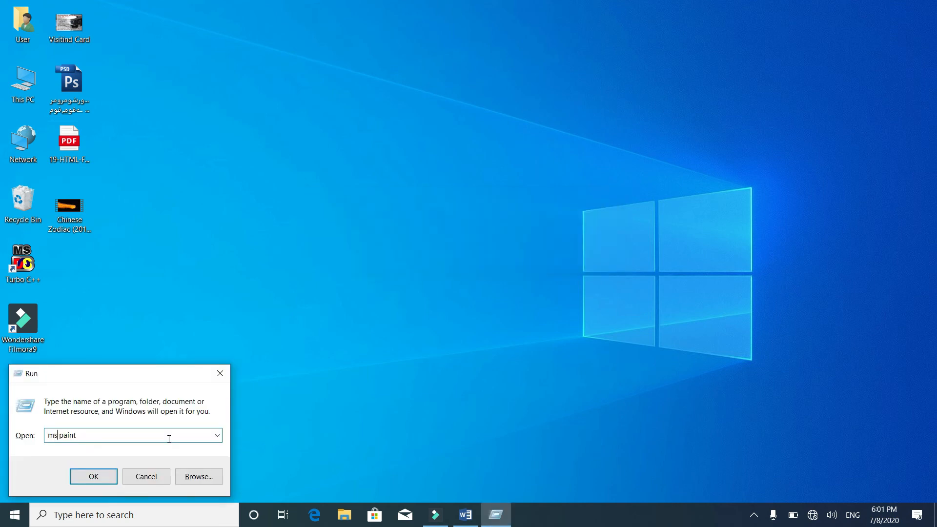
pyautogui.press('BackSpace')
pyautogui.press('Return')
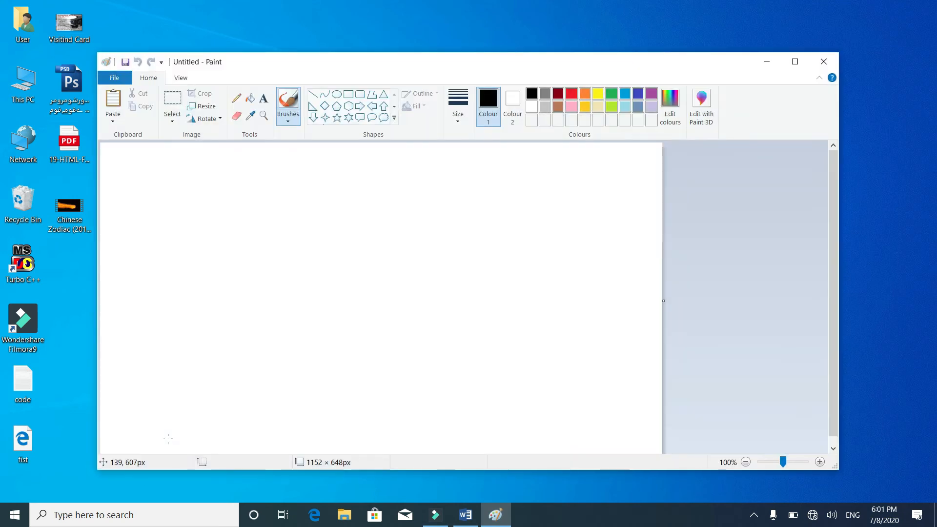
# Paste the copied desktop clipping onto the blank Paint canvas and deselect it.
pyautogui.hotkey('ctrl', 'v')
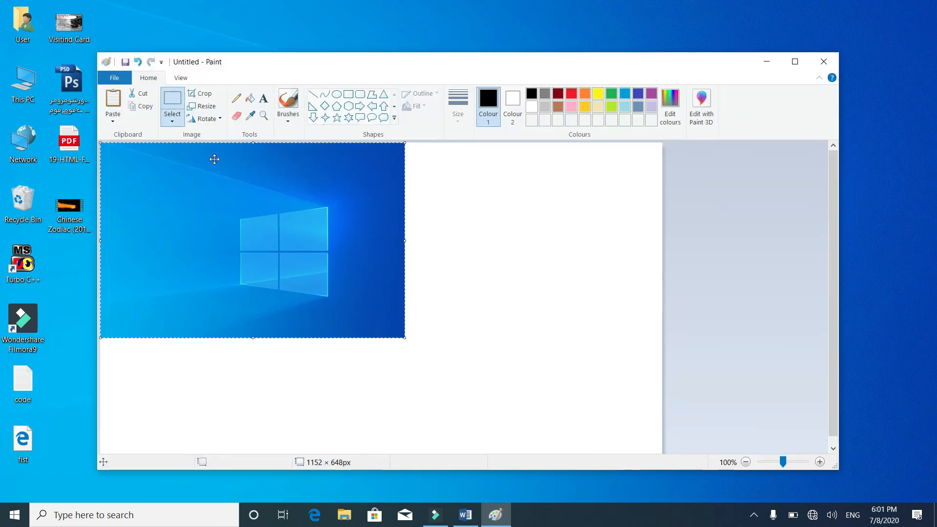
pyautogui.click(115, 101)
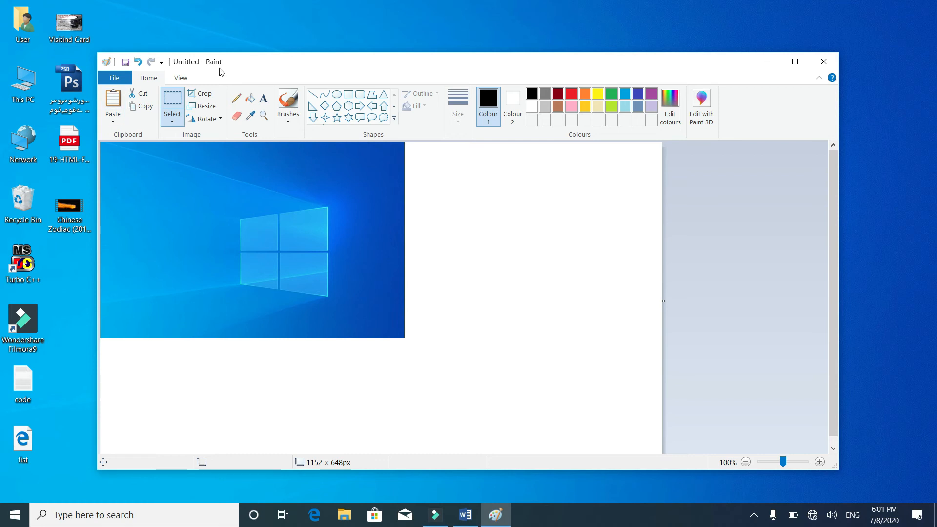
# Save the Paint image to the Desktop as a JPEG named Untitled and close Paint.
pyautogui.hotkey('ctrl', 's')
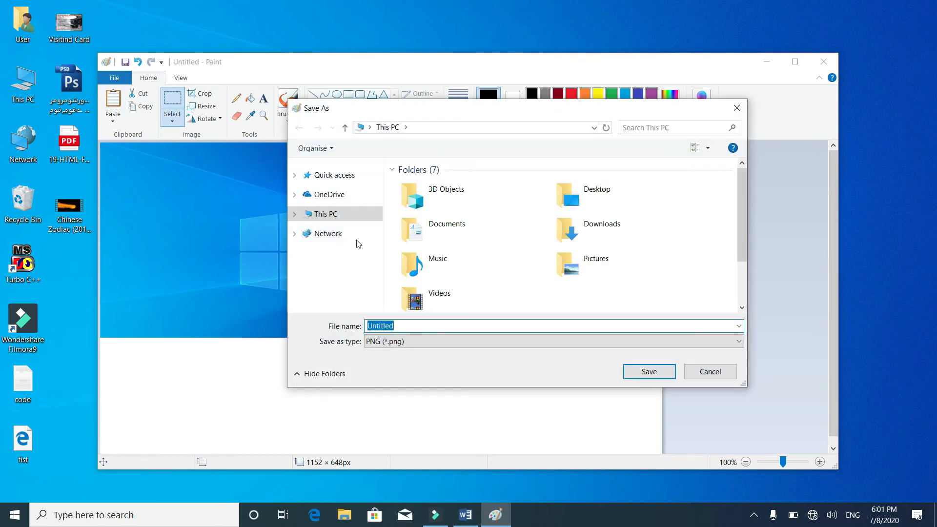
pyautogui.click(588, 190)
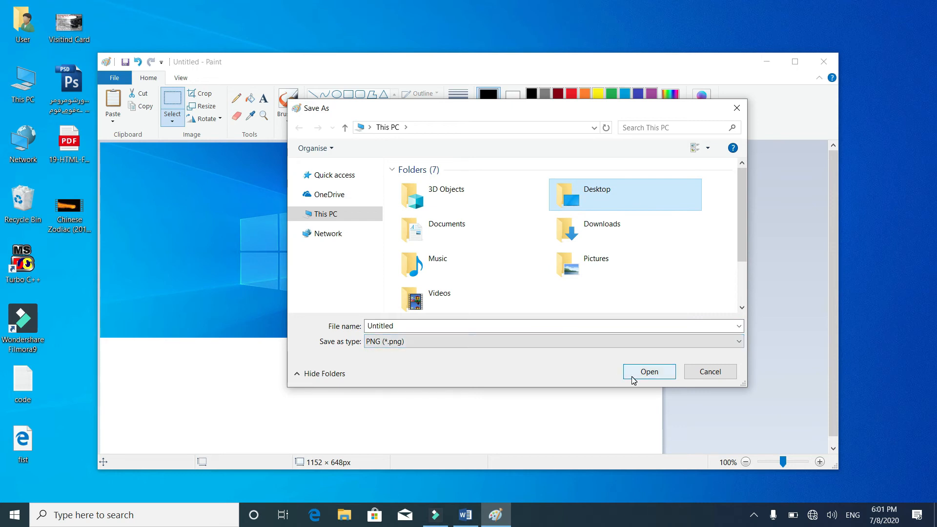
pyautogui.click(698, 347)
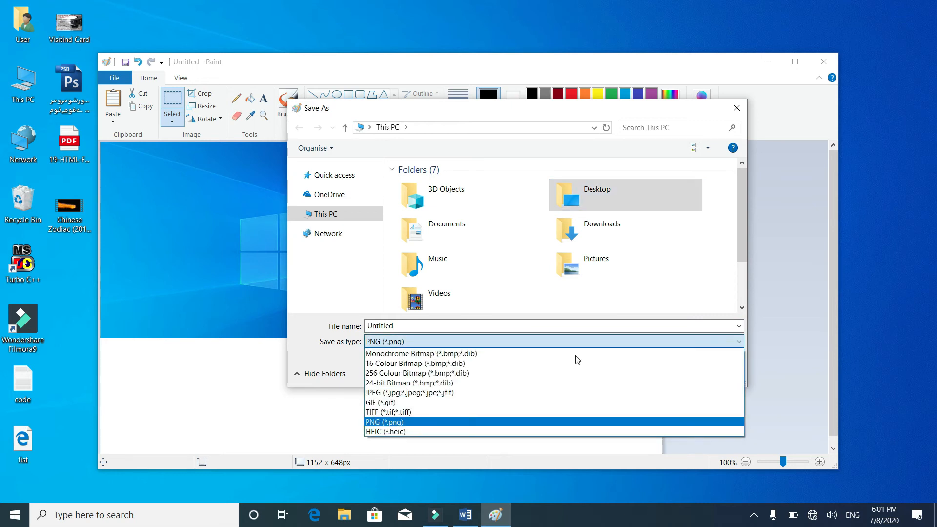
pyautogui.click(433, 401)
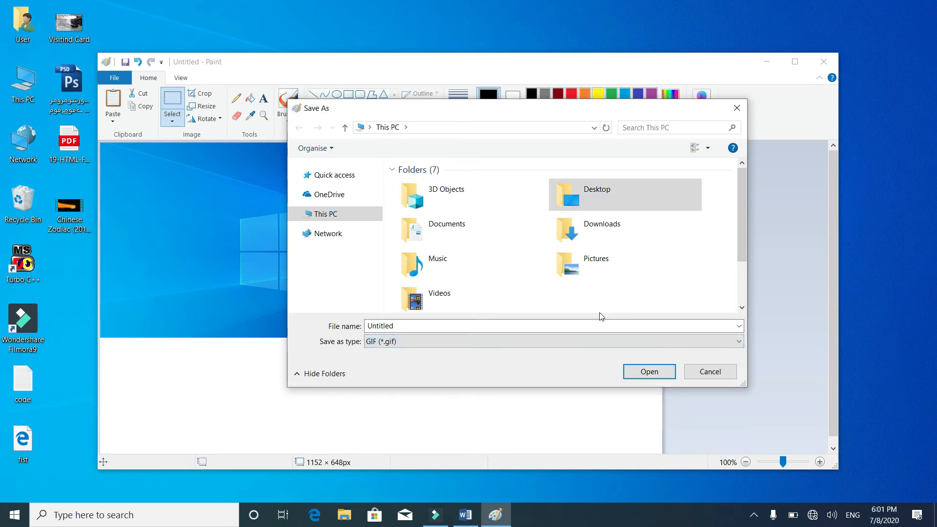
pyautogui.click(638, 343)
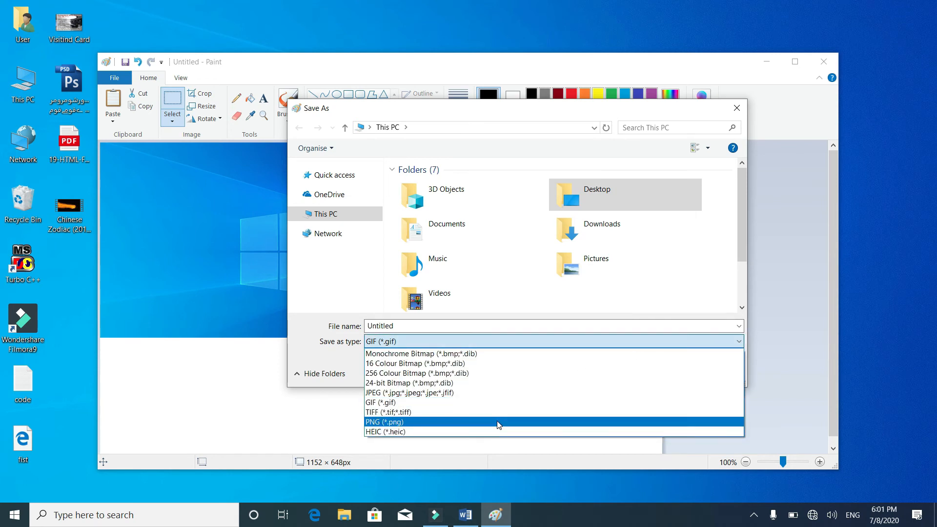
pyautogui.click(457, 392)
pyautogui.click(668, 373)
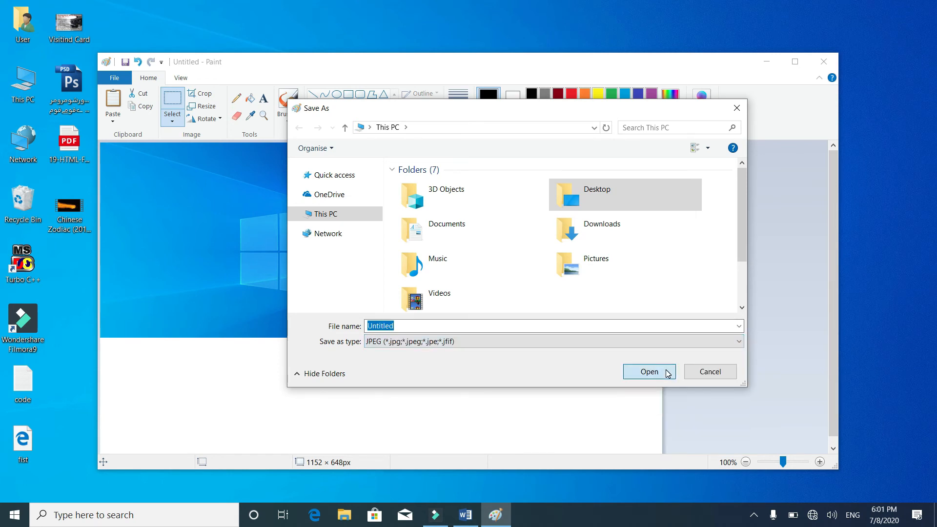
pyautogui.click(637, 373)
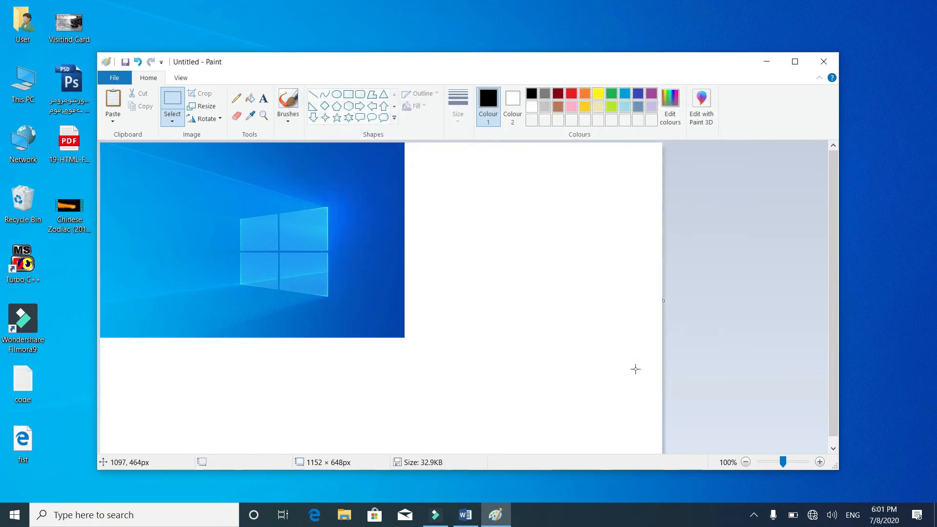
pyautogui.click(826, 60)
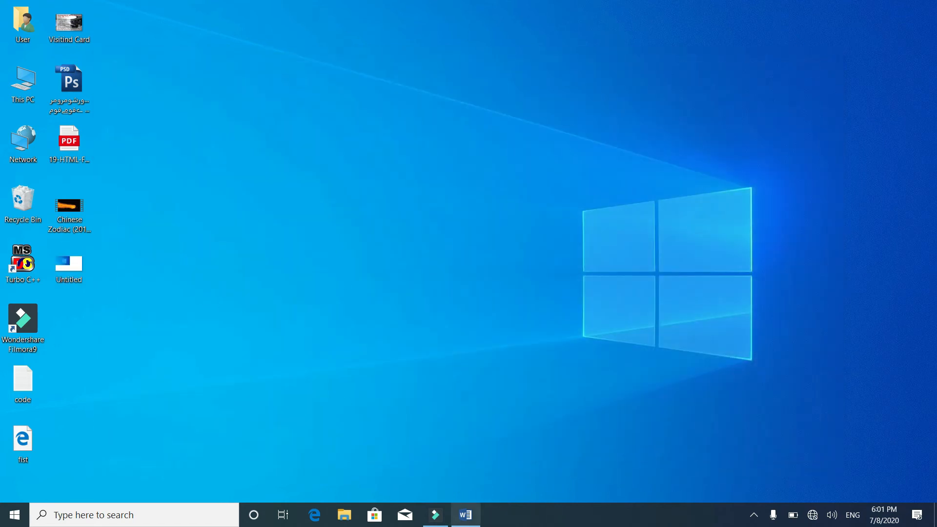
# Switch back to Word and delete the screen clipping from the document.
pyautogui.click(465, 514)
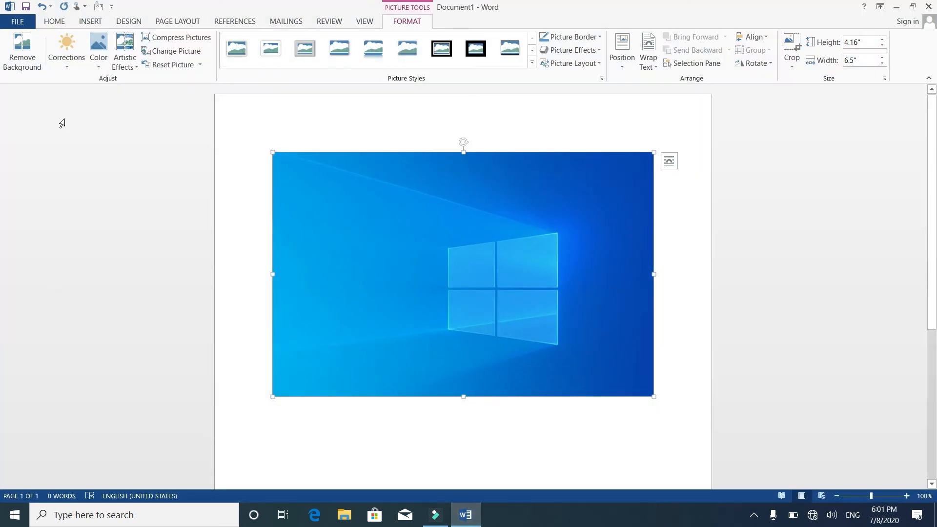
pyautogui.click(90, 20)
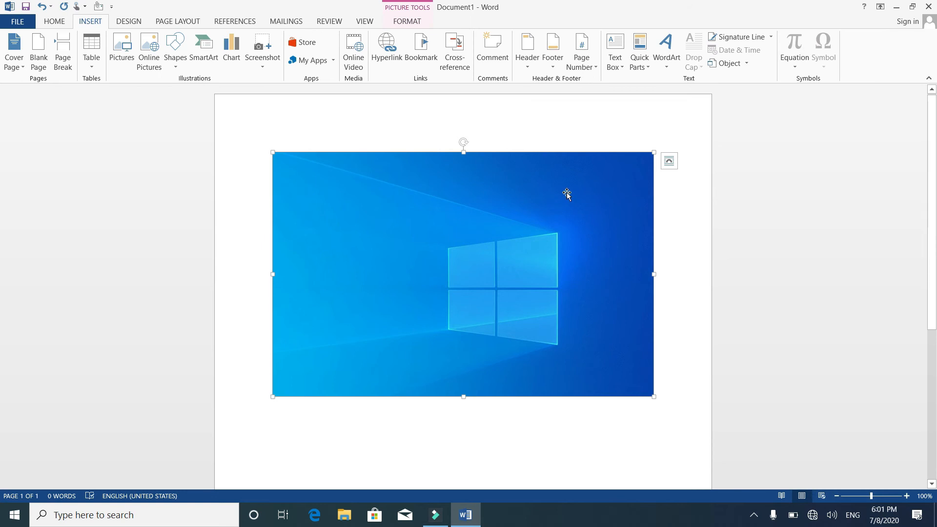
pyautogui.press('Delete')
# Insert the picture file Untitled from the Desktop folder into the document.
pyautogui.click(122, 51)
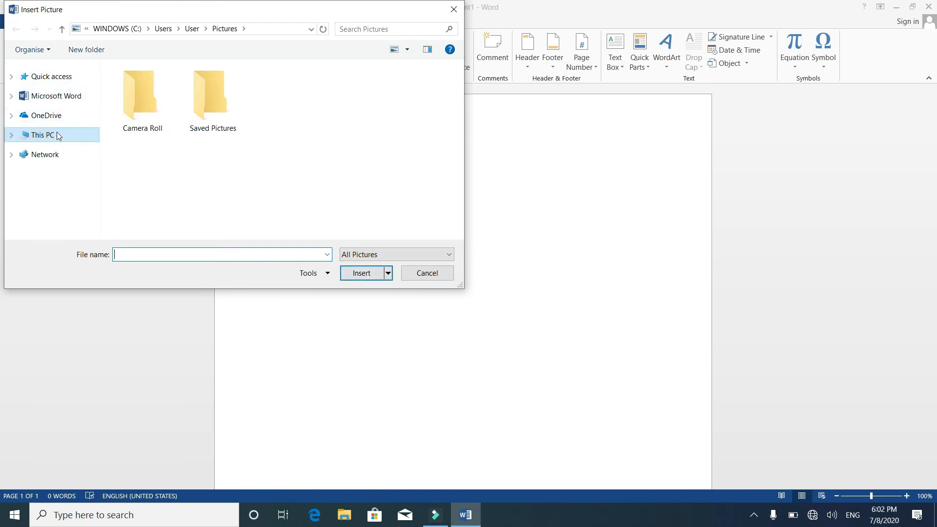
pyautogui.click(76, 83)
pyautogui.click(212, 110)
pyautogui.doubleClick(213, 107)
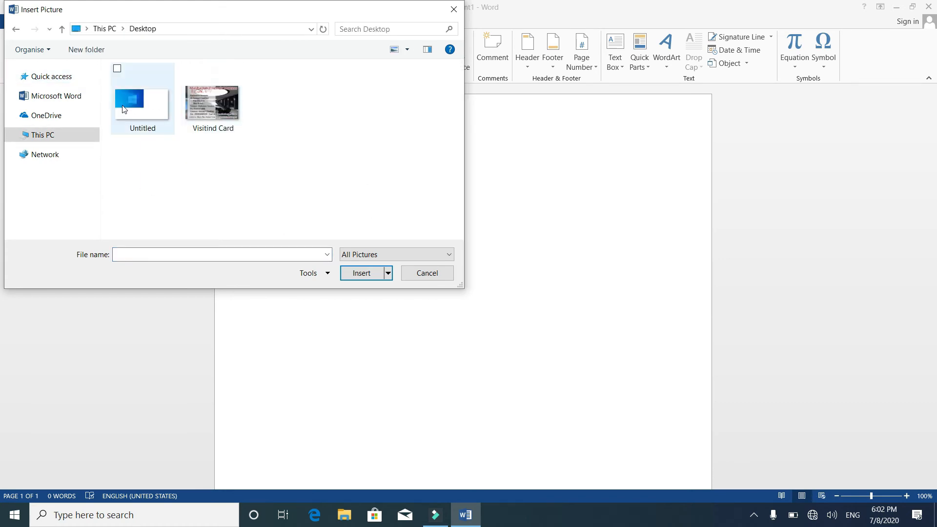
pyautogui.click(143, 105)
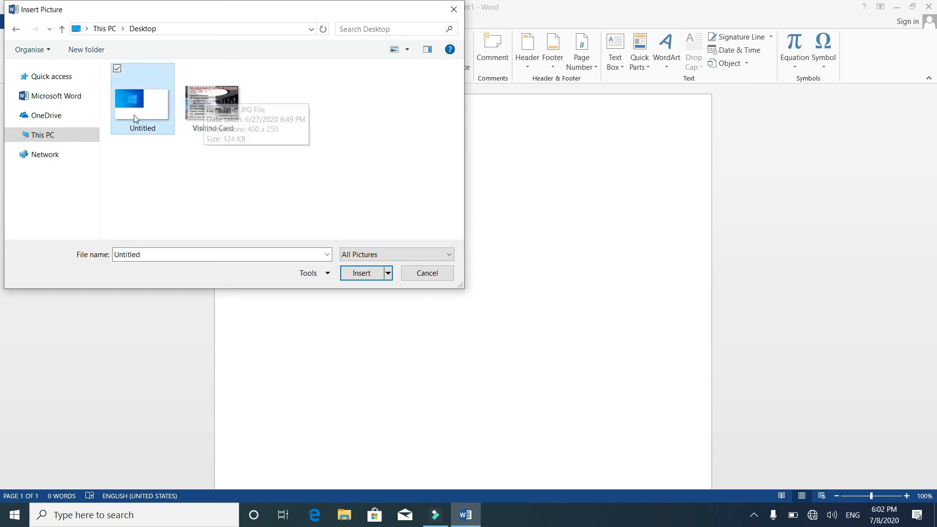
pyautogui.click(364, 274)
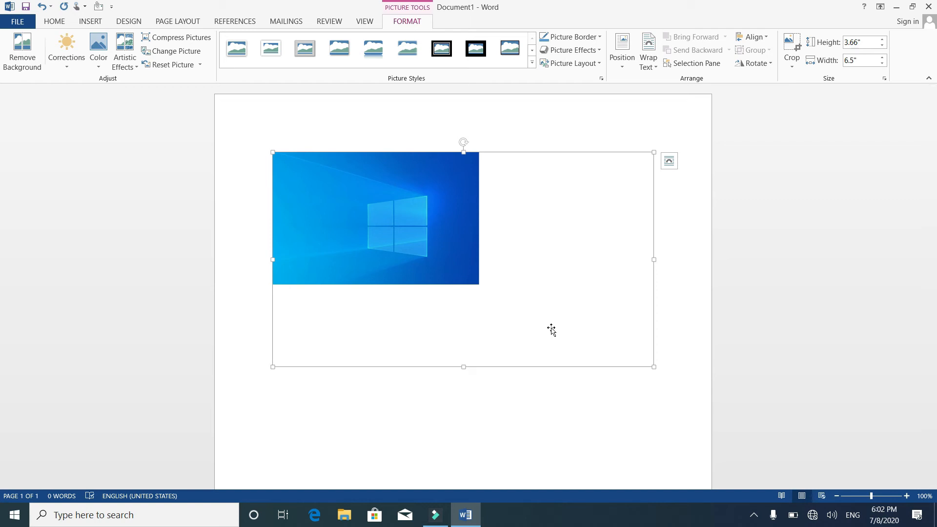
# Try Remove Background on the inserted picture and undo it.
pyautogui.click(22, 57)
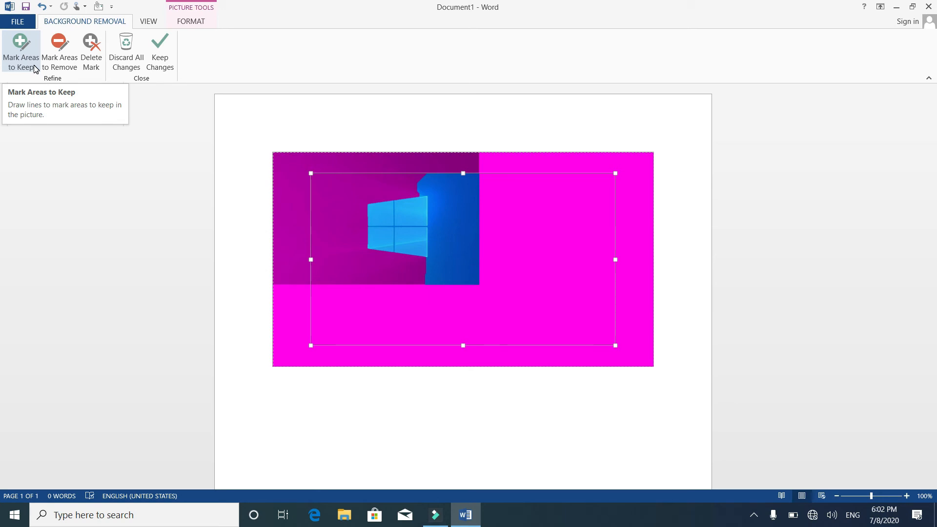
pyautogui.hotkey('ctrl', 'z')
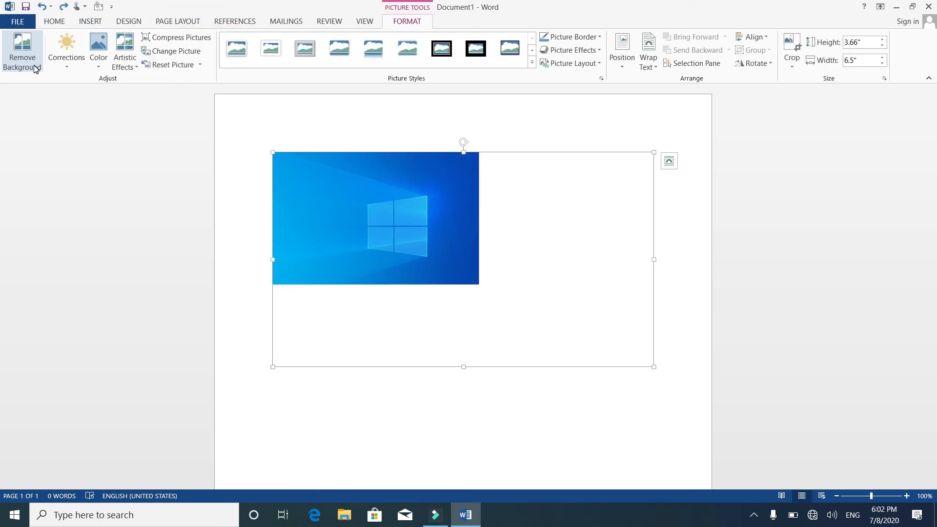
# Apply the strongest Soften correction to the picture and the normal brightness and contrast preset of 0%.
pyautogui.click(69, 63)
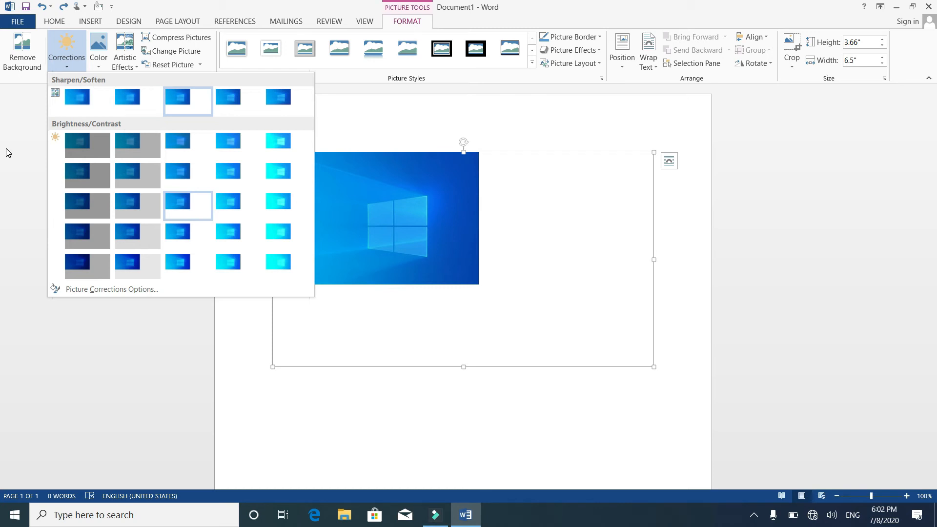
pyautogui.click(74, 106)
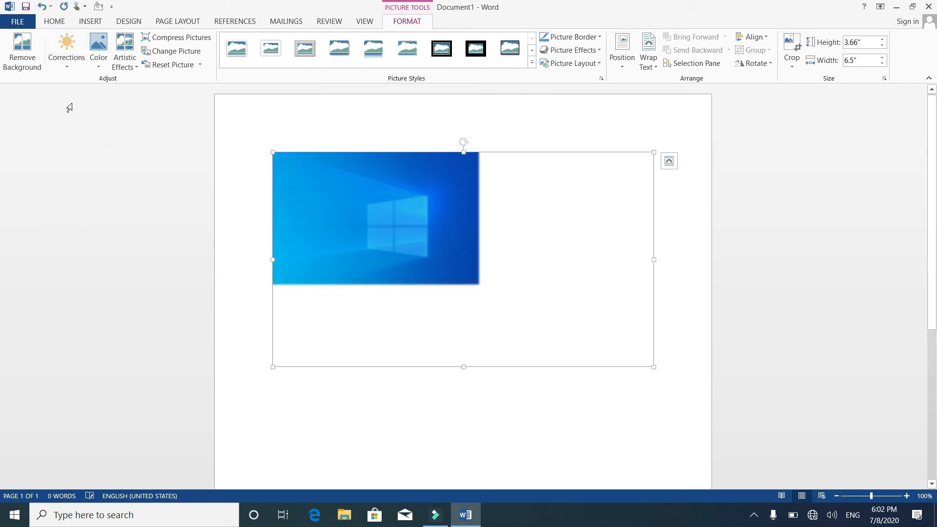
pyautogui.click(66, 73)
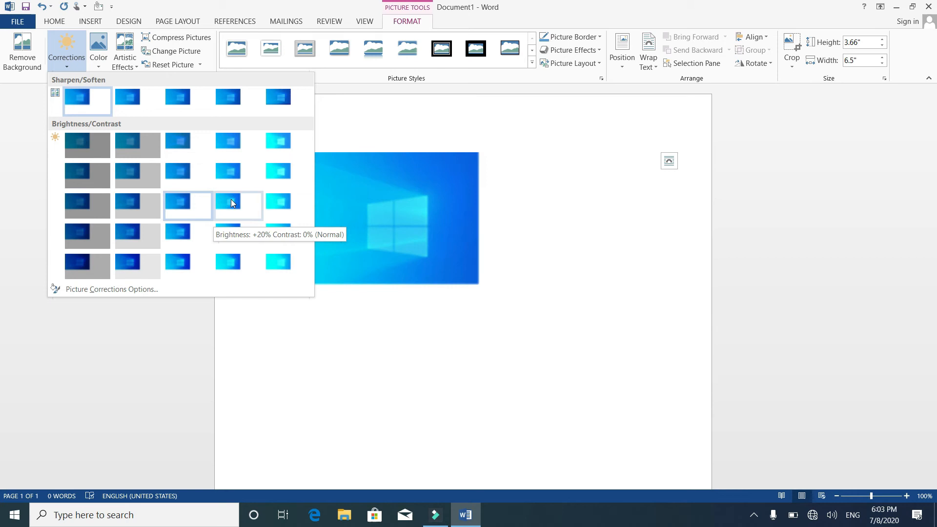
pyautogui.click(191, 200)
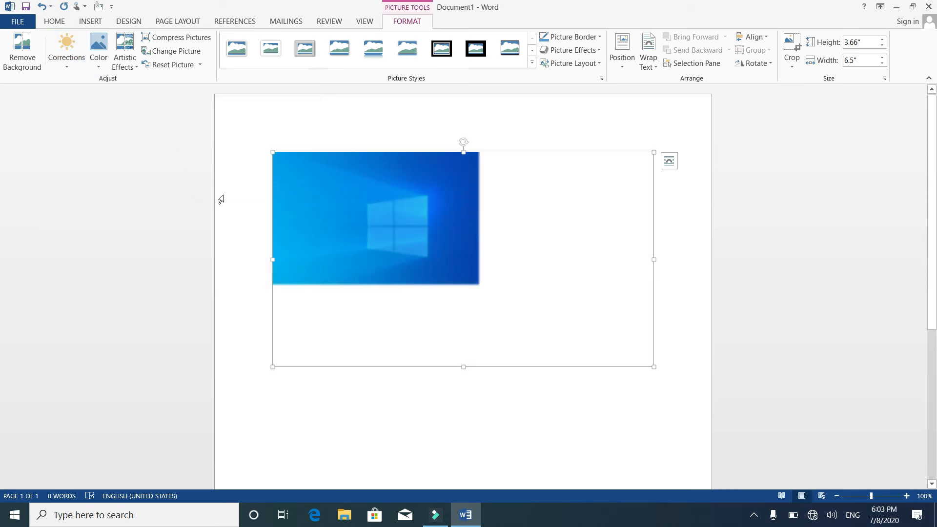
# Apply the last artistic effect, dark with glowing edges, to the picture.
pyautogui.click(136, 67)
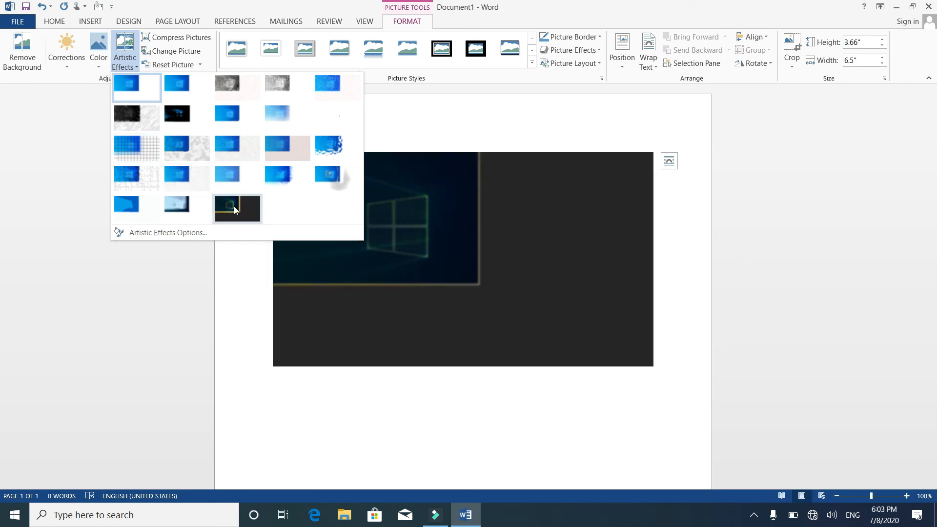
pyautogui.click(234, 210)
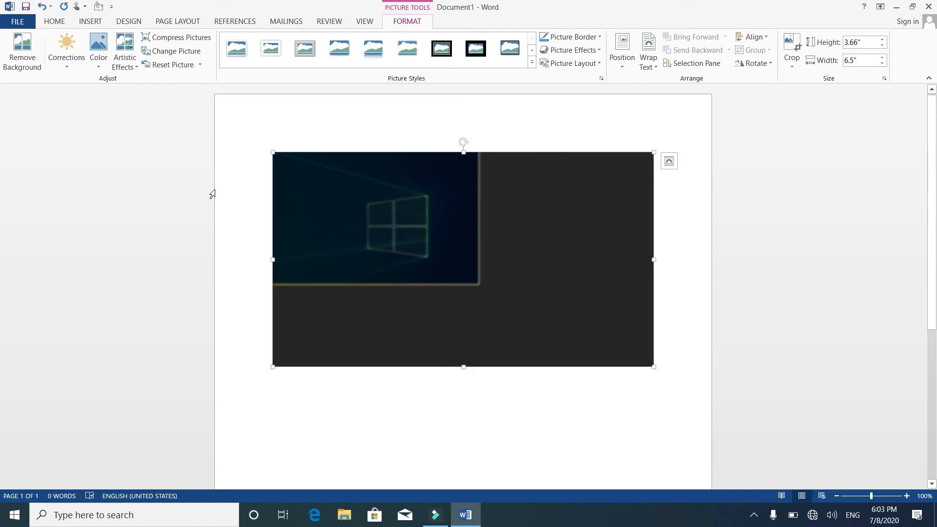
# Compress only this picture for E-mail (96 ppi) output, deleting its cropped areas.
pyautogui.click(178, 41)
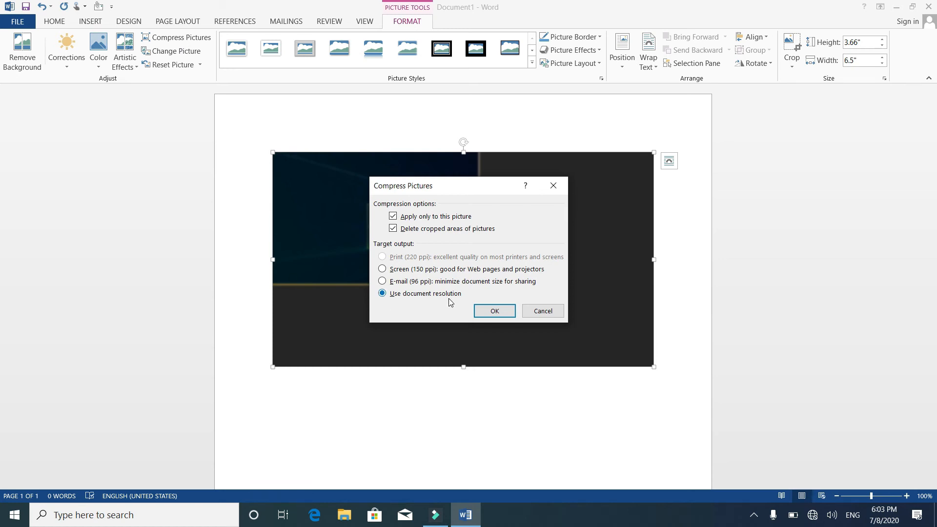
pyautogui.click(391, 287)
pyautogui.click(500, 311)
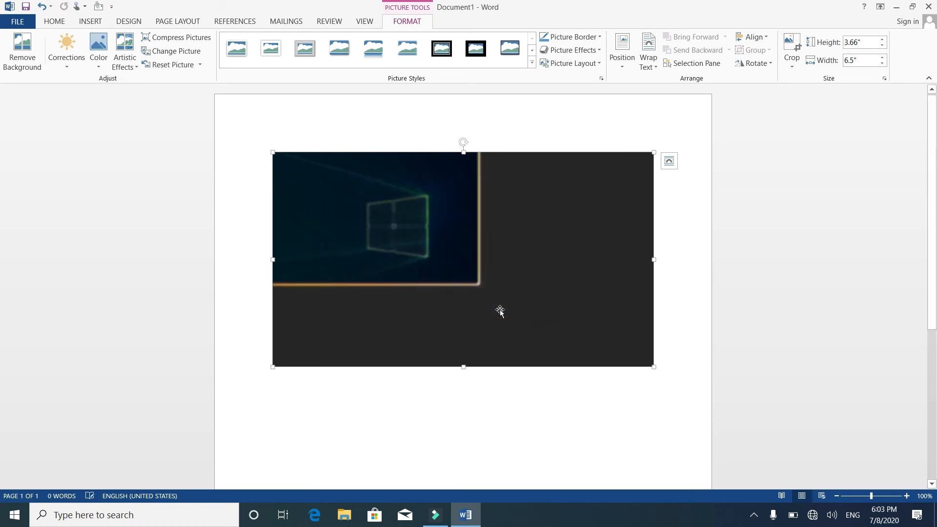
# Try to replace the picture with a different one using Change Picture.
pyautogui.click(174, 52)
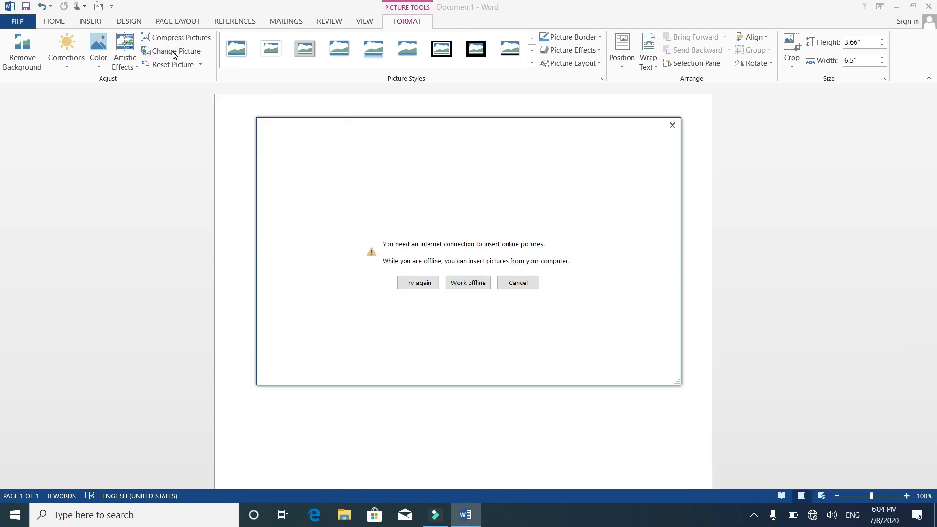
pyautogui.click(673, 124)
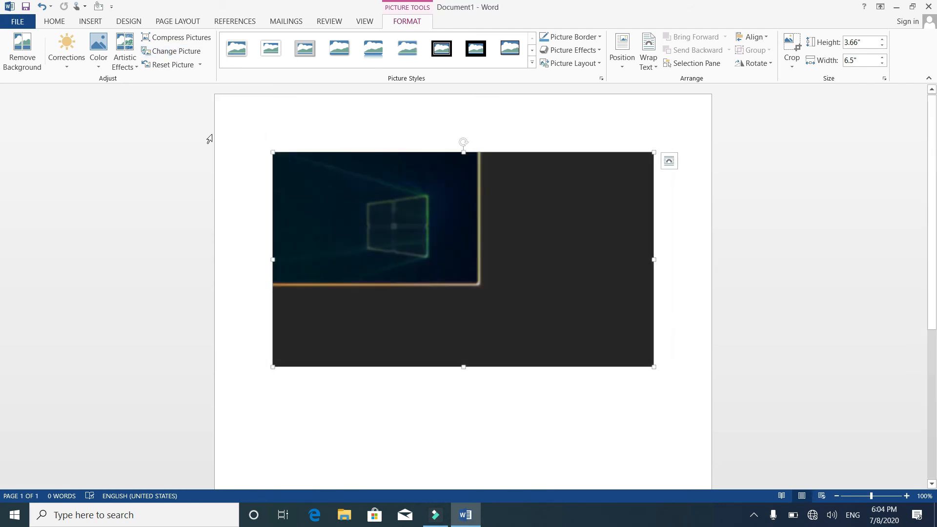
pyautogui.click(172, 55)
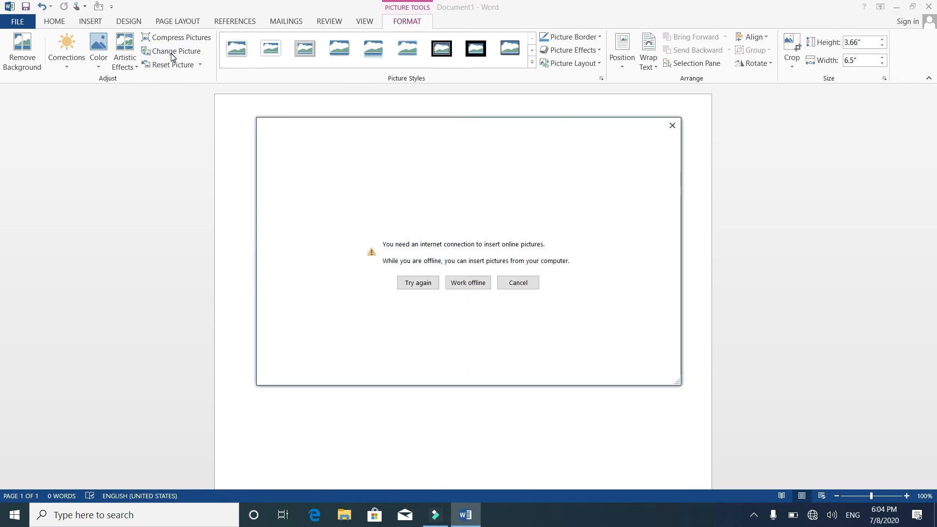
pyautogui.click(671, 125)
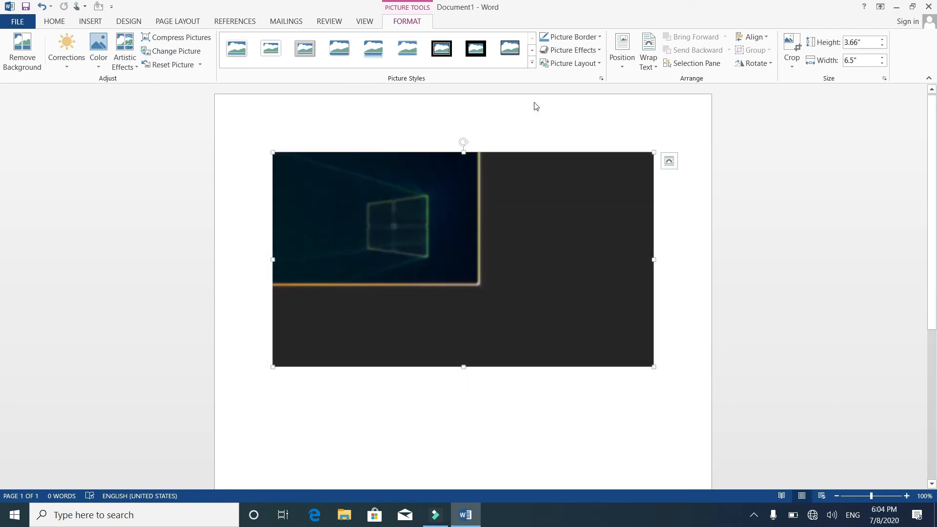
# Reset the picture's formatting and shrink it to about 3.1" high by 5.51" wide.
pyautogui.click(173, 64)
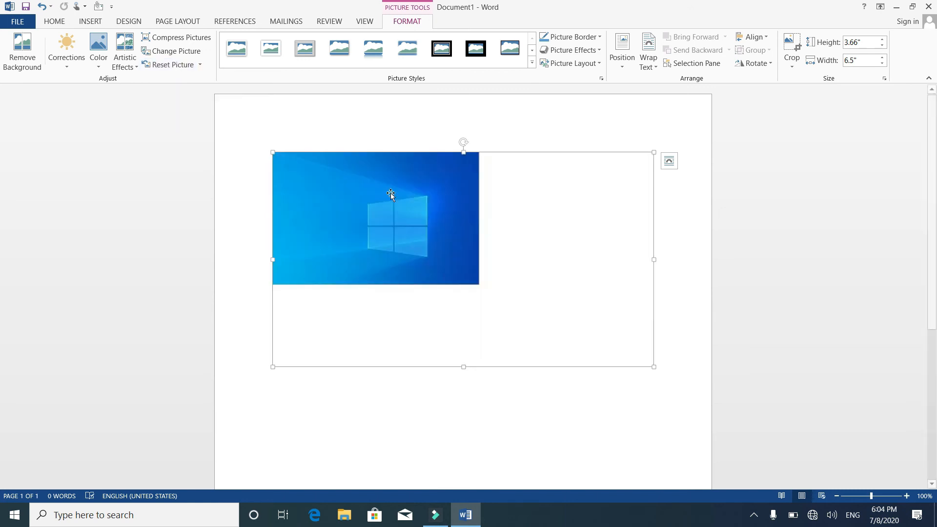
pyautogui.moveTo(652, 368); pyautogui.dragTo(531, 327)
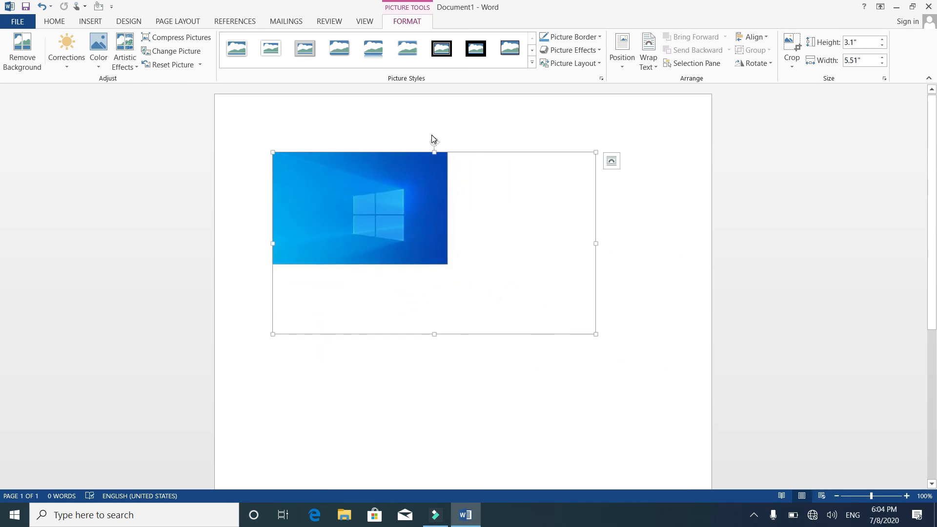
pyautogui.moveTo(435, 142); pyautogui.dragTo(439, 116)
# Apply the slanted perspective picture style with bevelled, rounded corners and a shadow.
pyautogui.click(532, 62)
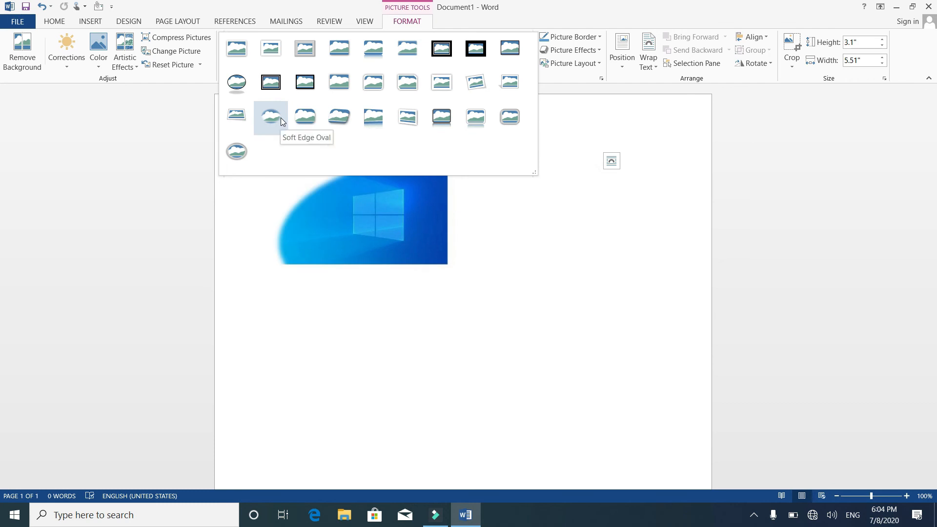
pyautogui.click(338, 120)
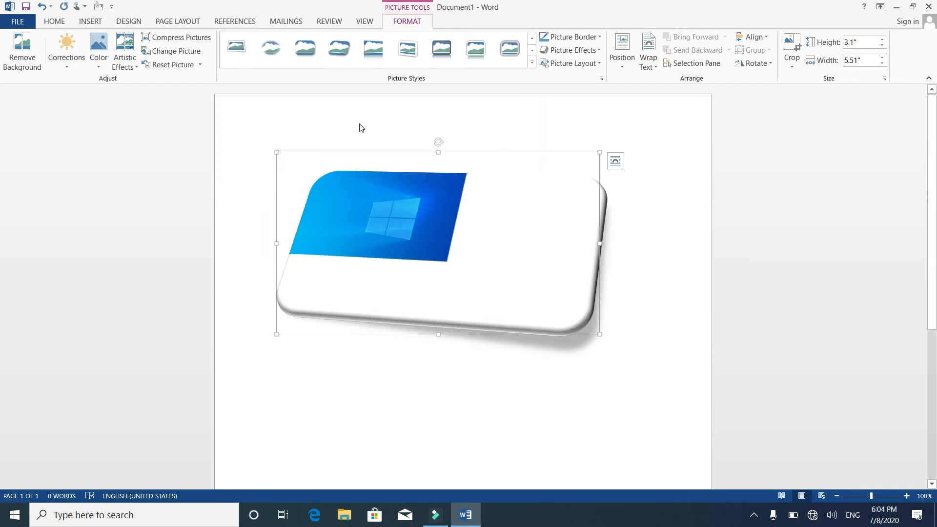
# Give the picture a near-black border, and apply the Preset 1 picture effect.
pyautogui.click(596, 39)
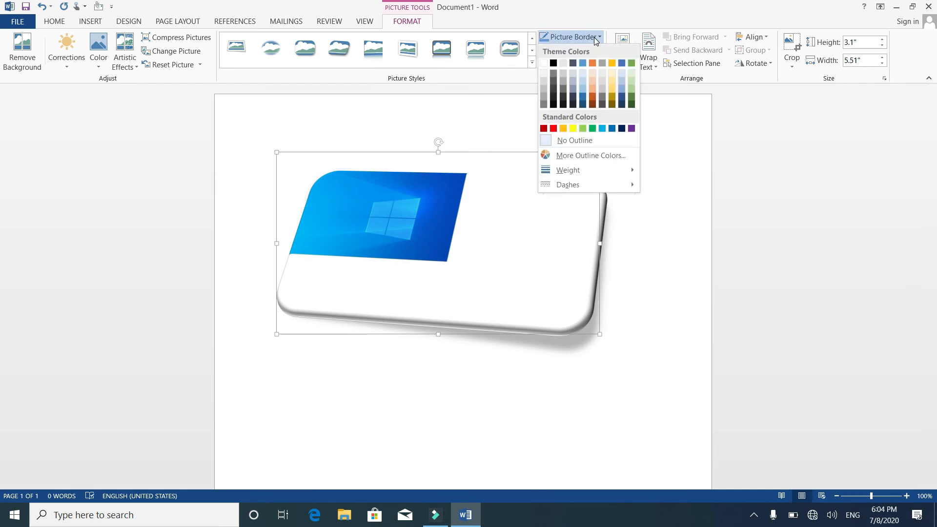
pyautogui.click(563, 105)
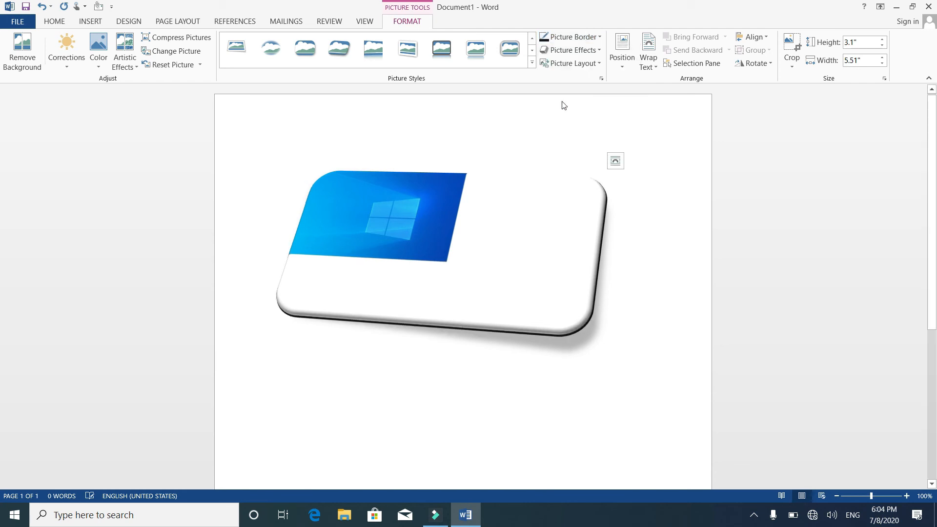
pyautogui.click(588, 55)
pyautogui.moveTo(583, 70)
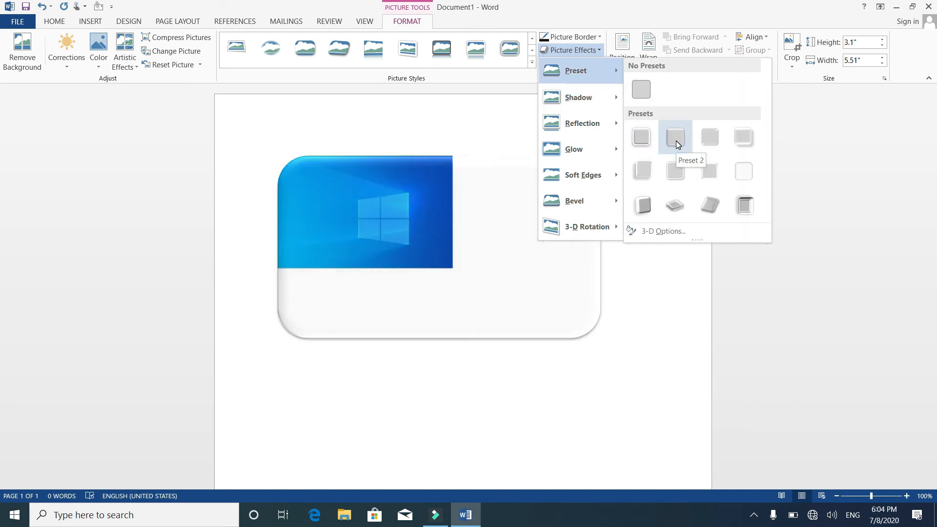
pyautogui.click(648, 144)
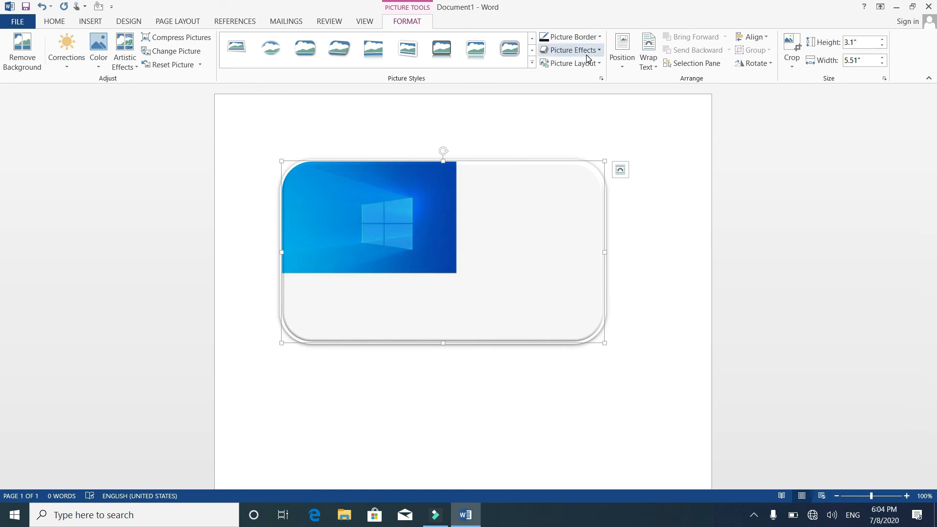
# Add an outer shadow offset straight below the picture and a half-height reflection beneath it.
pyautogui.click(586, 54)
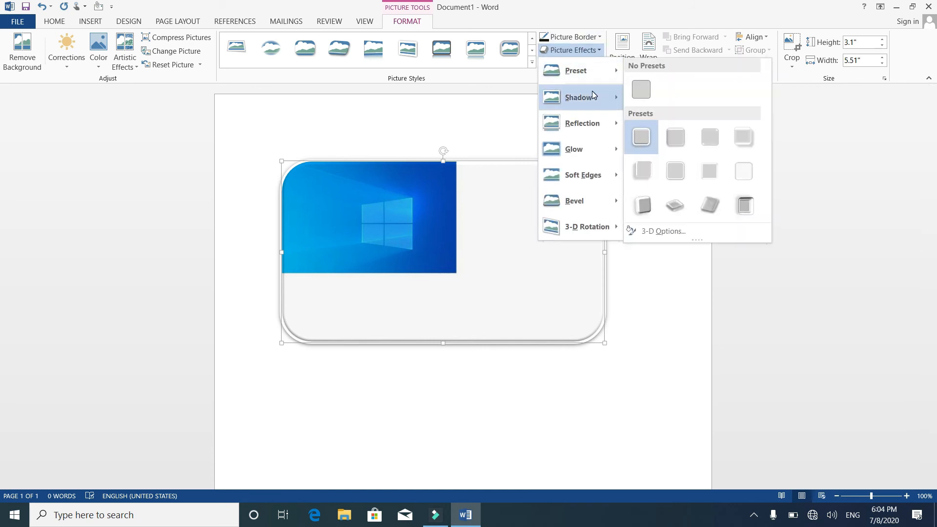
pyautogui.moveTo(593, 95)
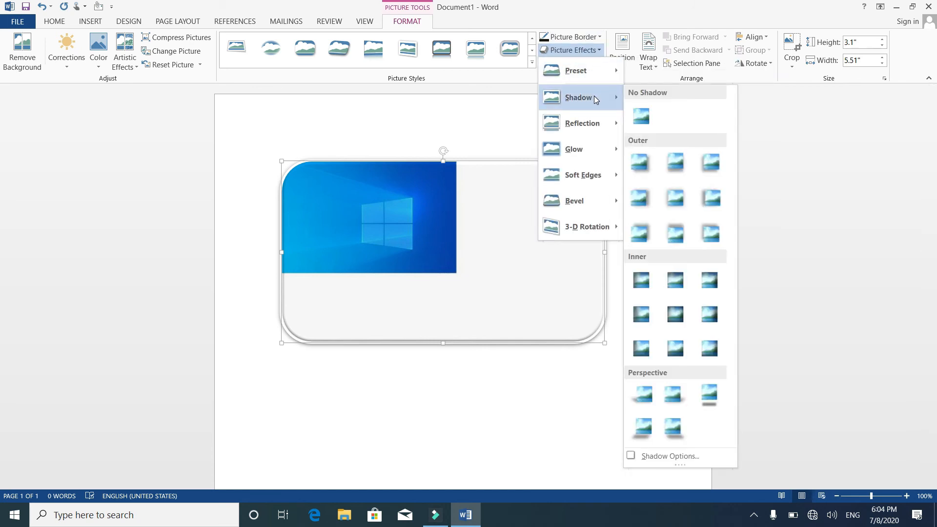
pyautogui.click(666, 163)
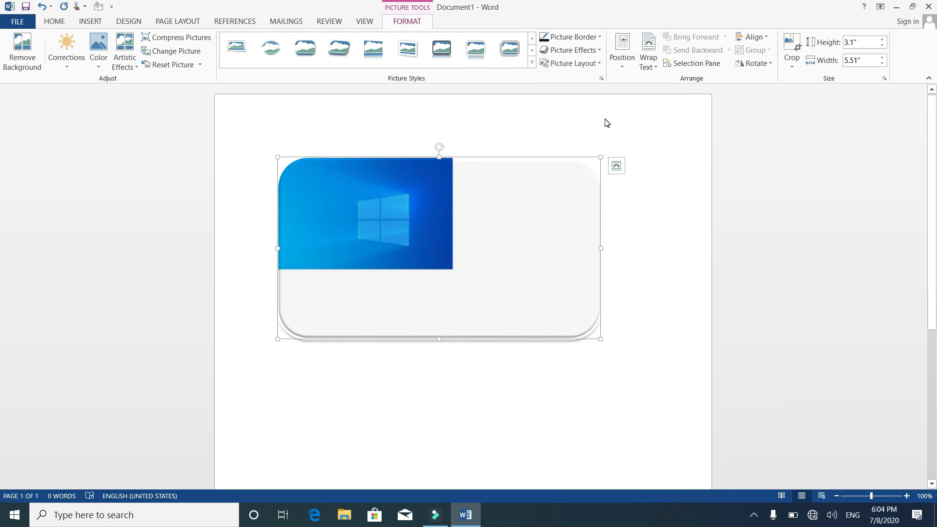
pyautogui.click(590, 51)
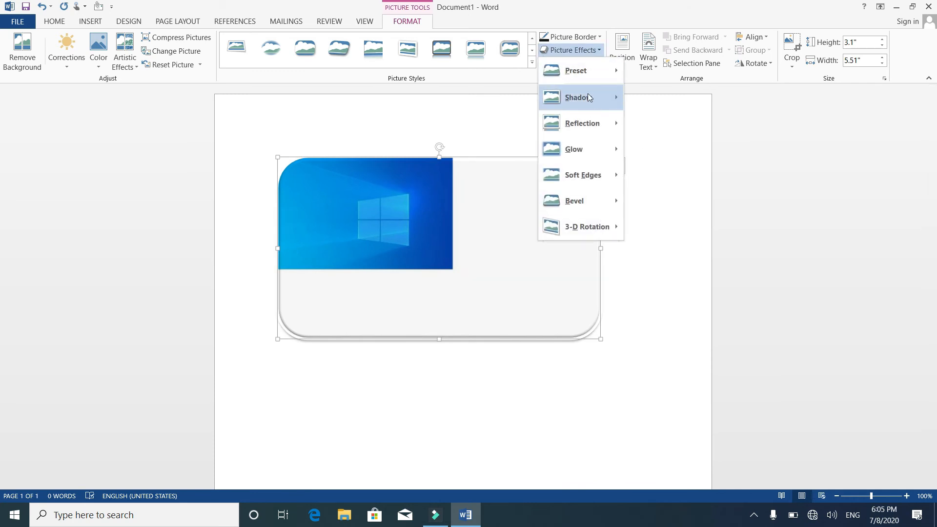
pyautogui.moveTo(594, 128)
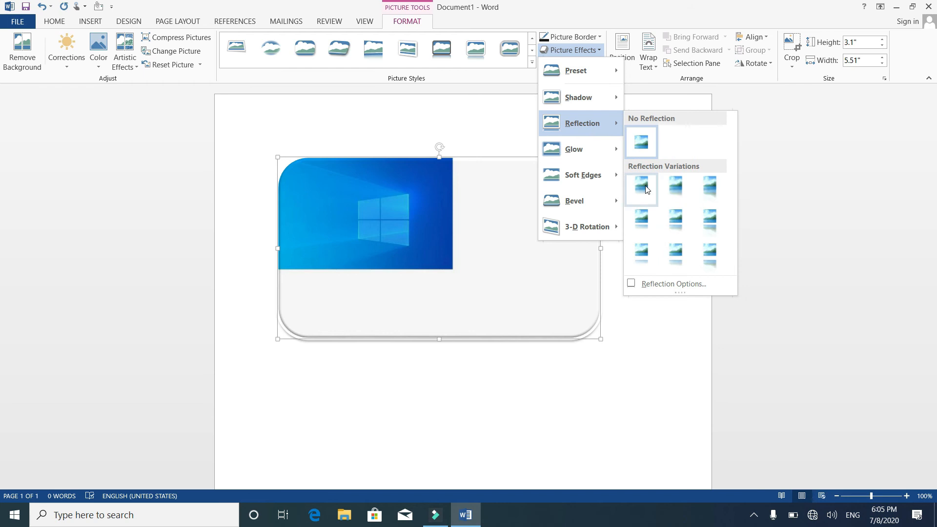
pyautogui.click(676, 224)
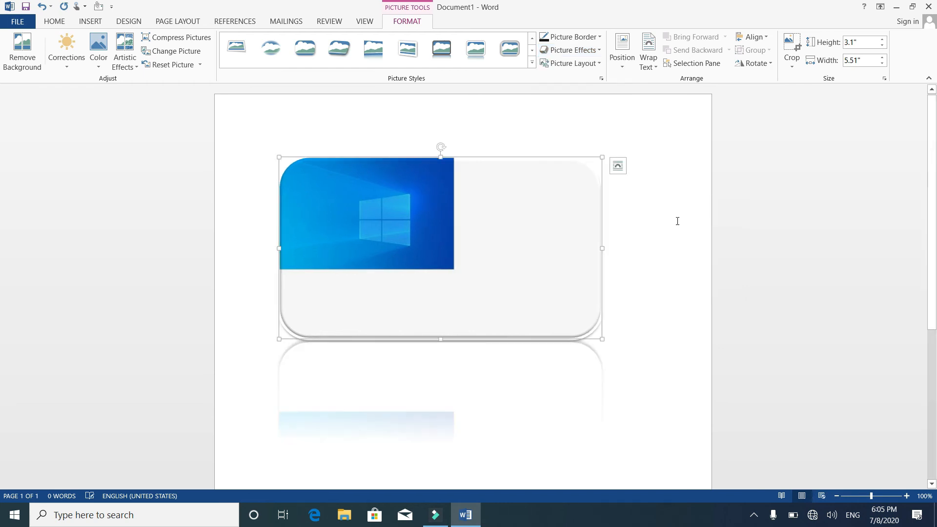
# Add a narrow light blue glow around the picture and try 10 Point soft edges.
pyautogui.click(586, 53)
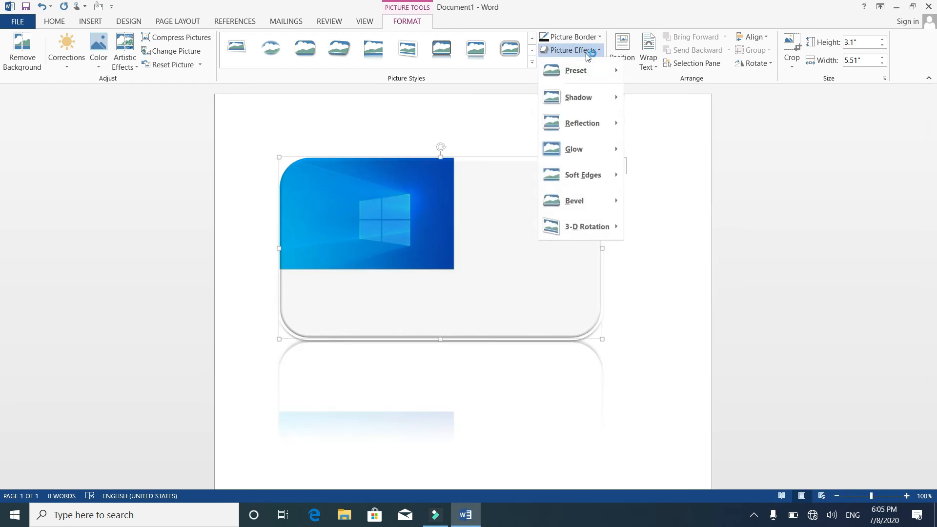
pyautogui.moveTo(585, 158)
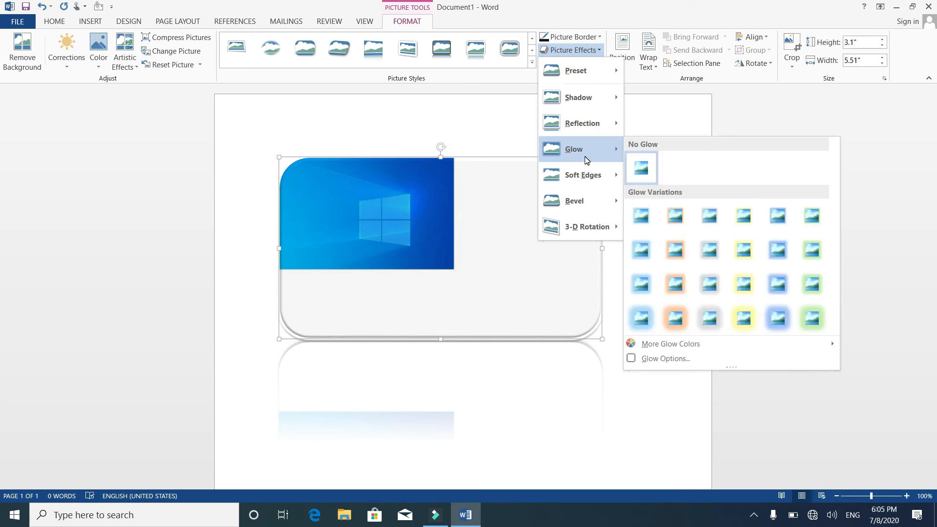
pyautogui.click(648, 246)
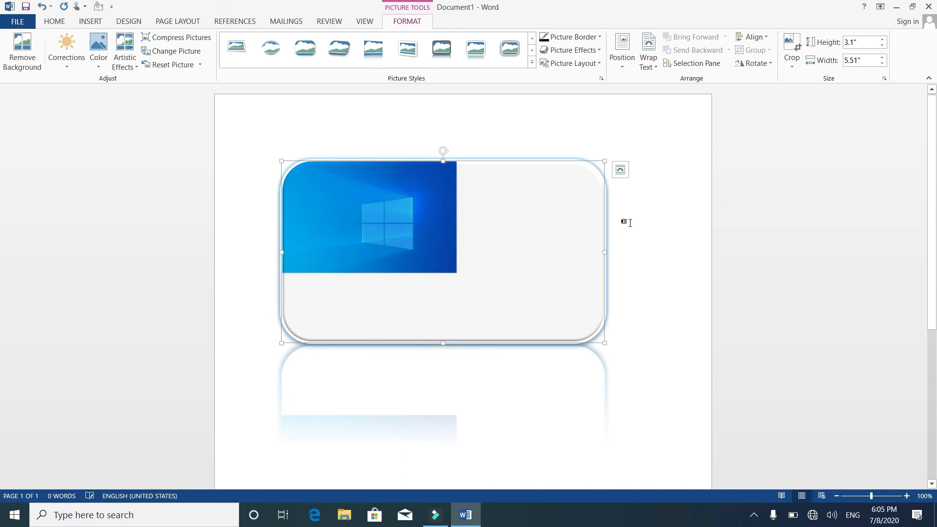
pyautogui.click(584, 51)
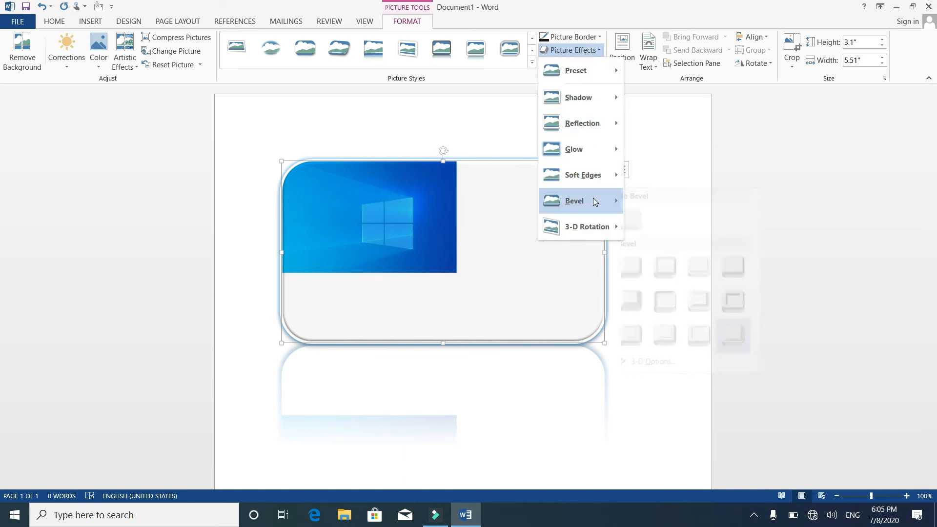
pyautogui.moveTo(601, 176)
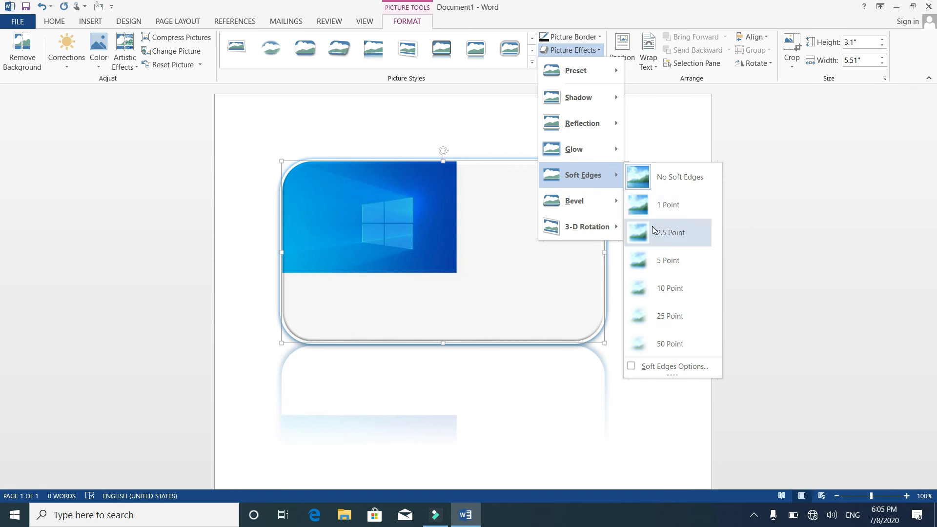
pyautogui.click(660, 289)
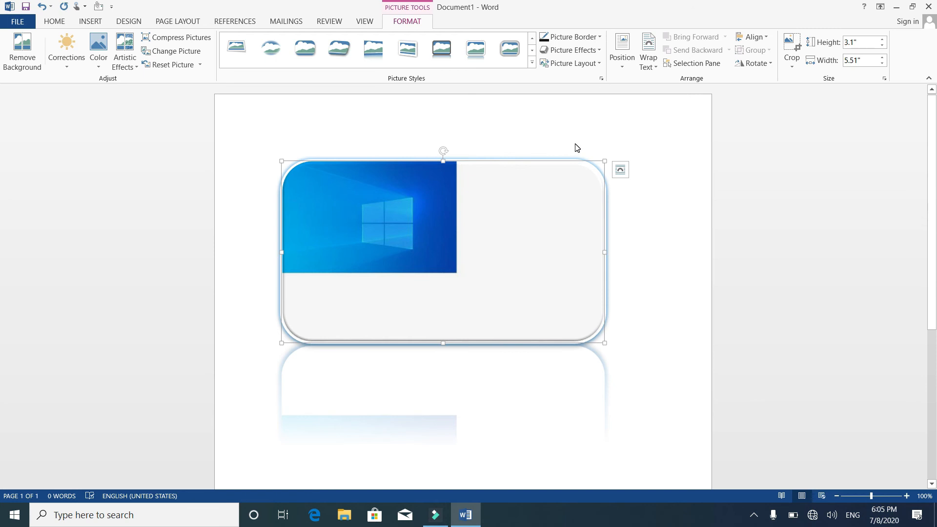
# Change the picture's bevel effect to the angled bevel with flat slanted sides.
pyautogui.click(586, 54)
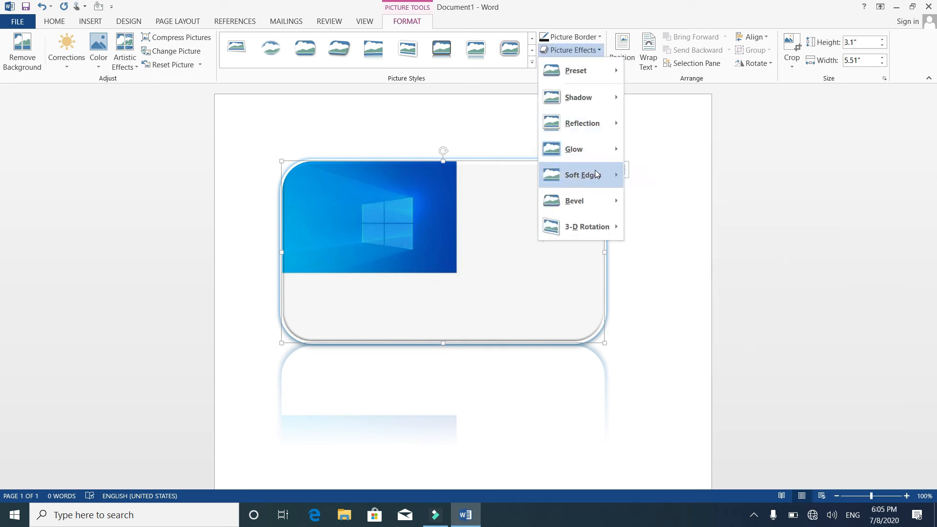
pyautogui.moveTo(599, 201)
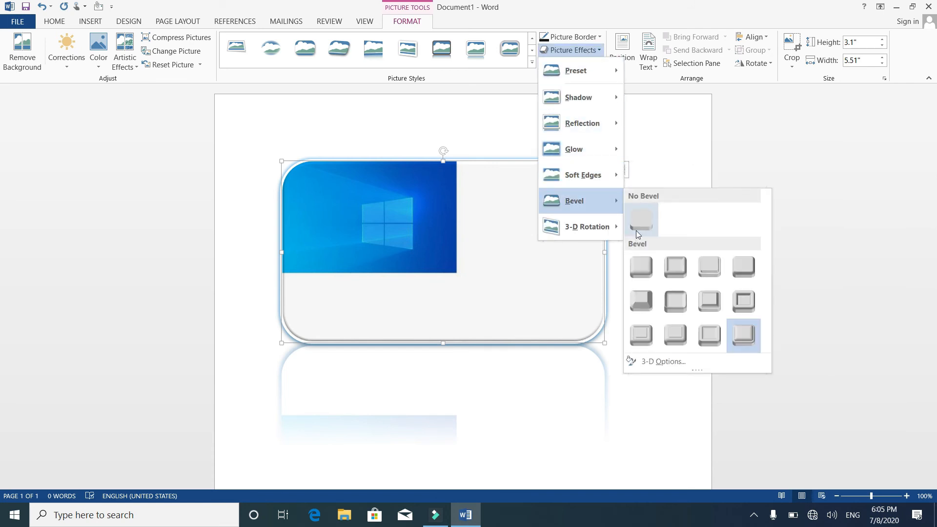
pyautogui.click(644, 301)
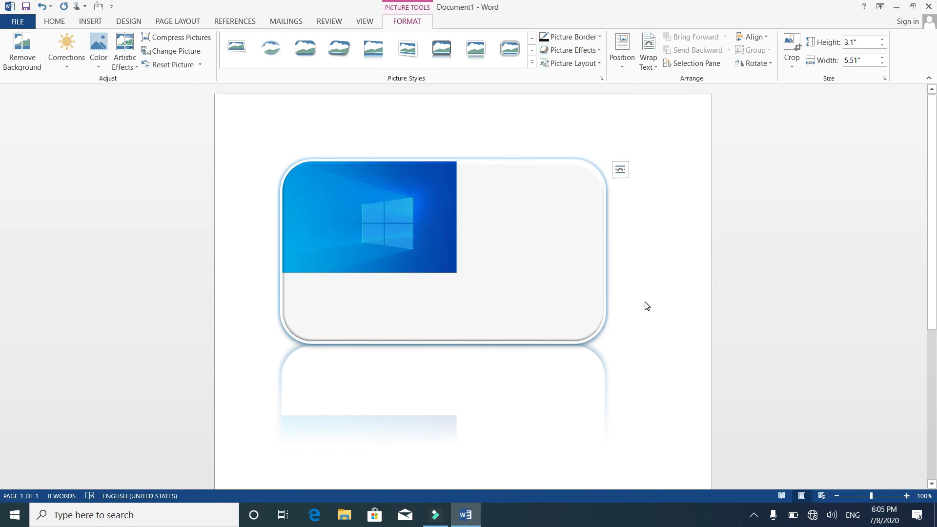
pyautogui.click(566, 63)
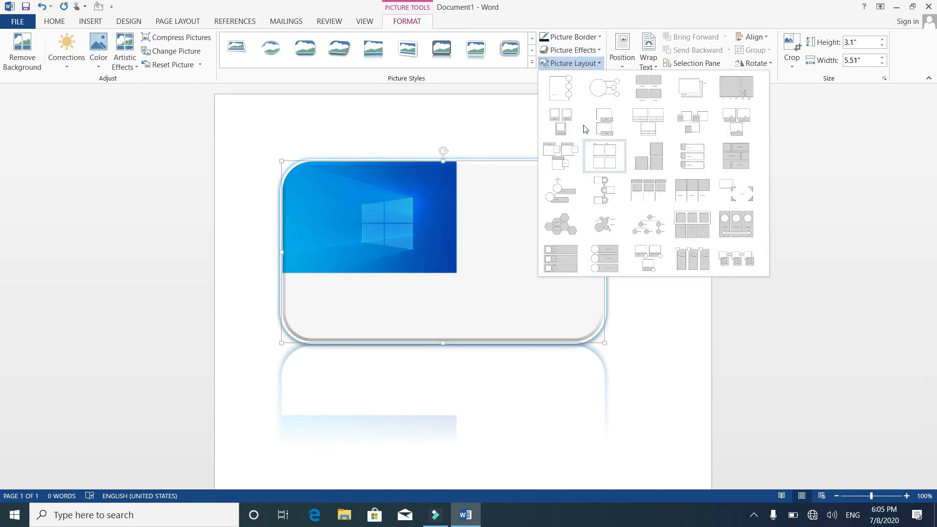
pyautogui.click(477, 101)
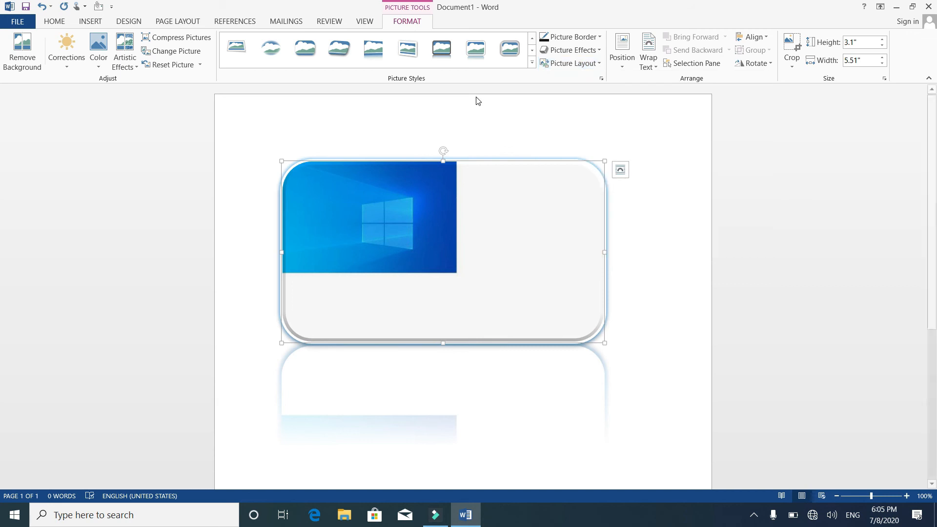
# Apply a parallel 3-D rotation that slants the picture upward to the right.
pyautogui.click(576, 51)
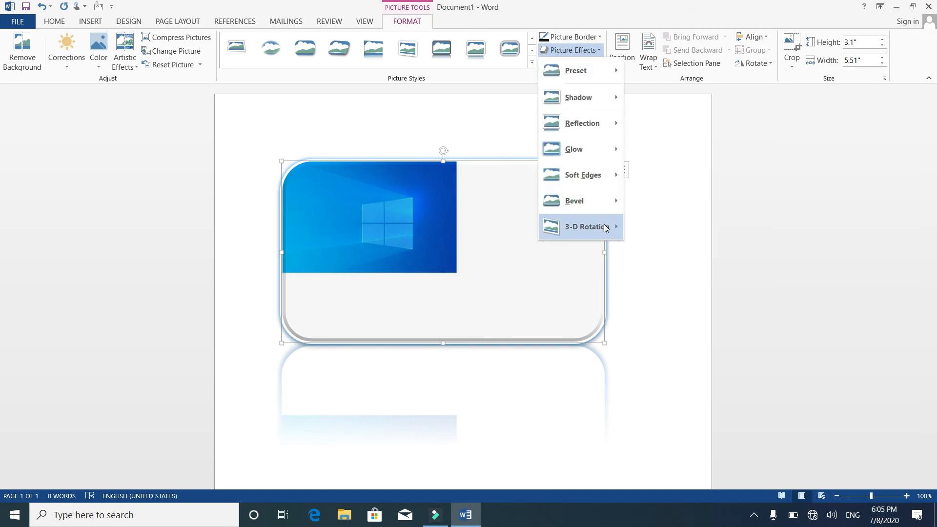
pyautogui.moveTo(605, 228)
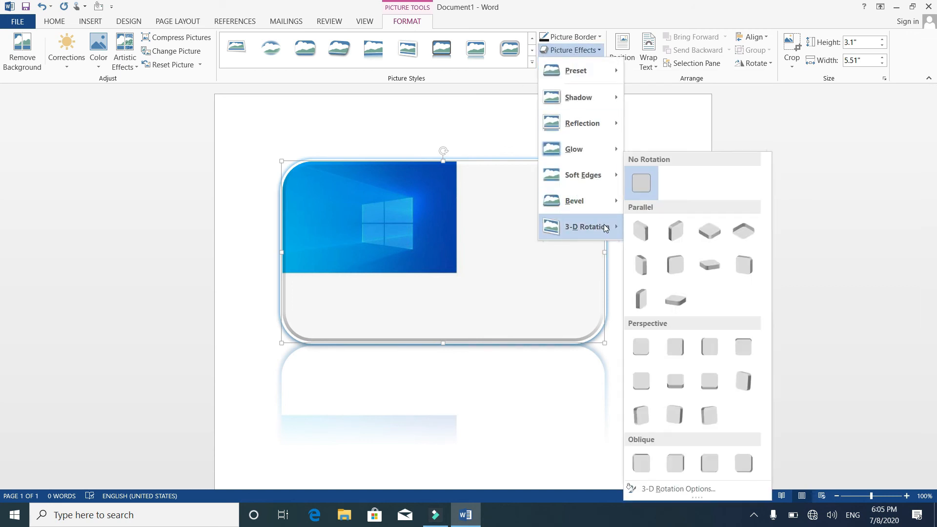
pyautogui.click(674, 236)
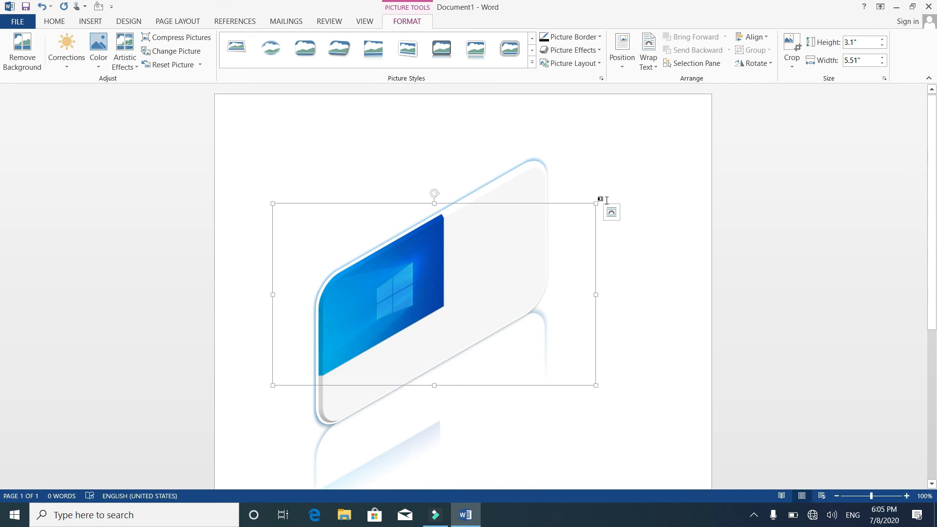
pyautogui.click(678, 141)
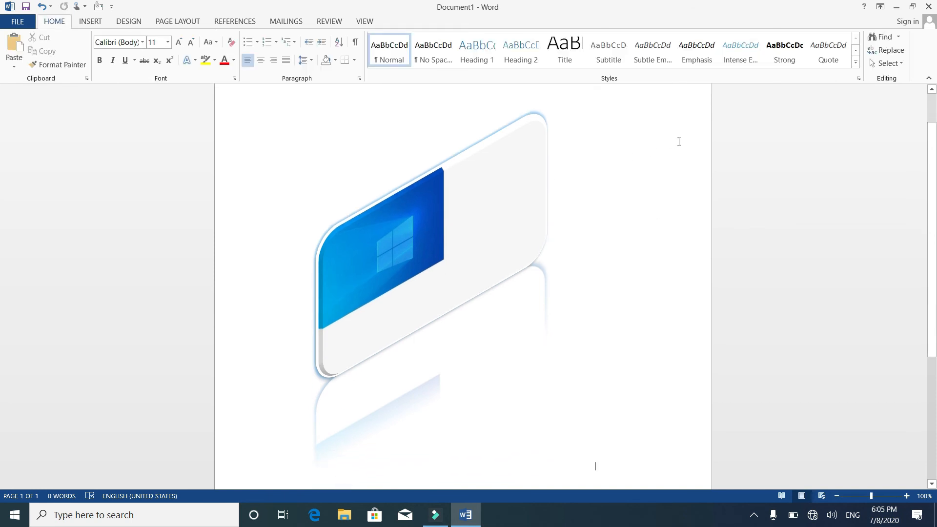
# Preview the available picture layouts, such as the hexagon one, on the rotated picture without applying any.
pyautogui.click(529, 190)
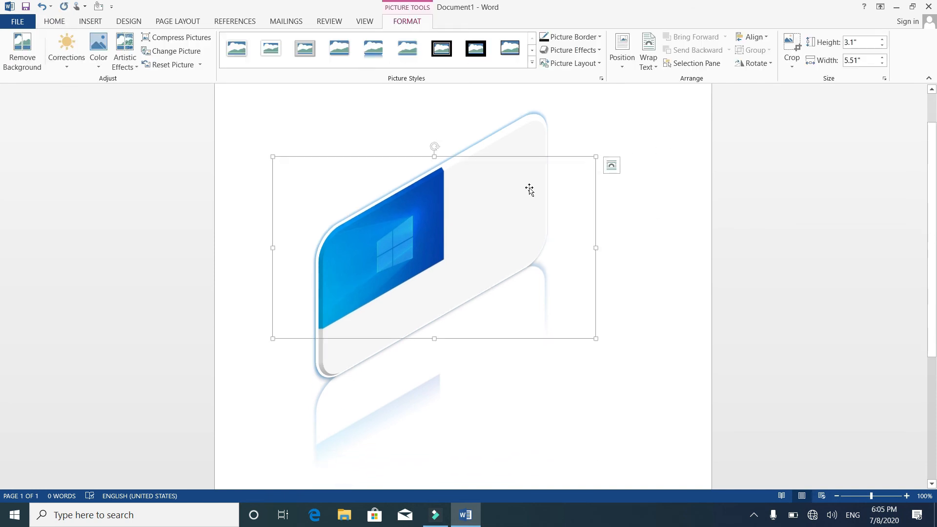
pyautogui.click(599, 64)
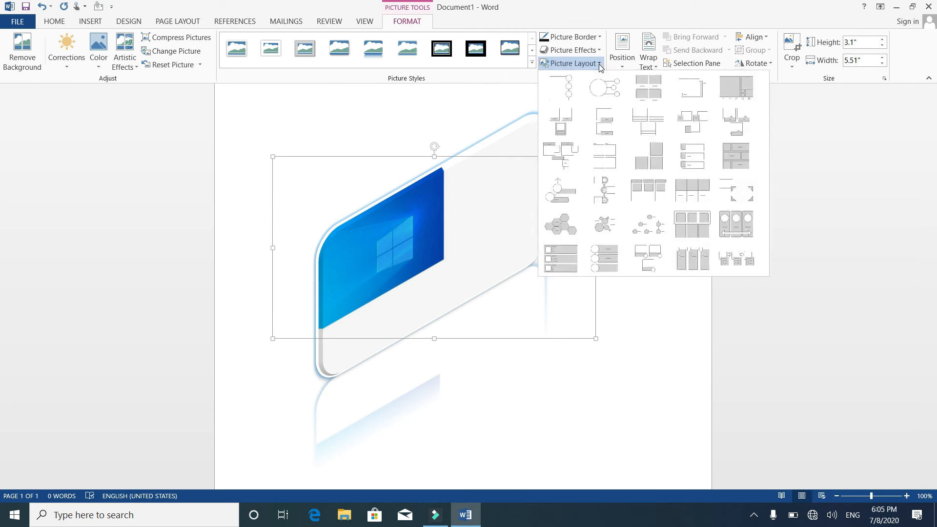
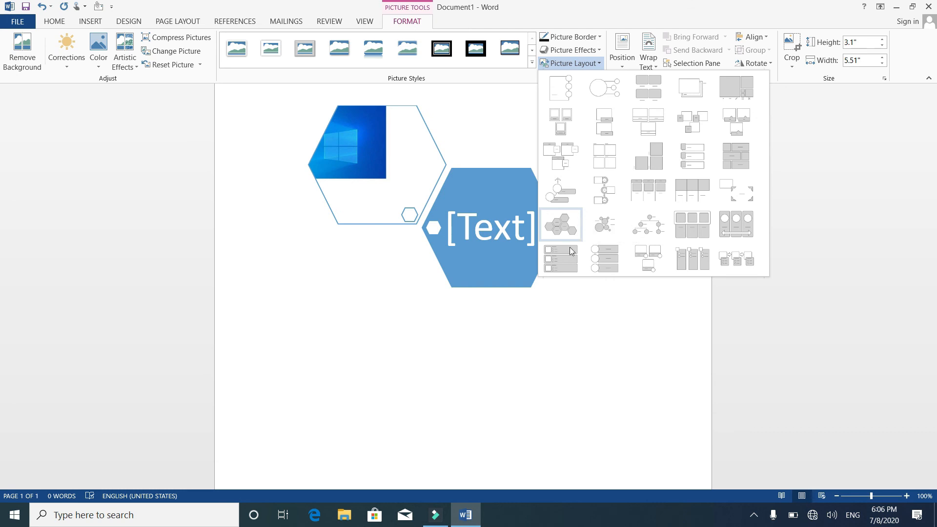
pyautogui.click(579, 319)
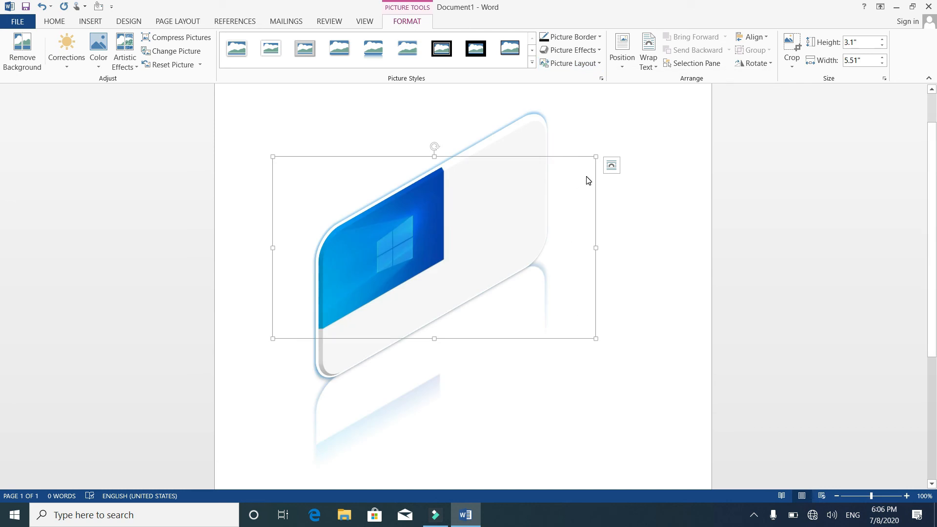
# Position the picture in the middle centre of the page with text wrapping, and view its wrap text options.
pyautogui.click(623, 70)
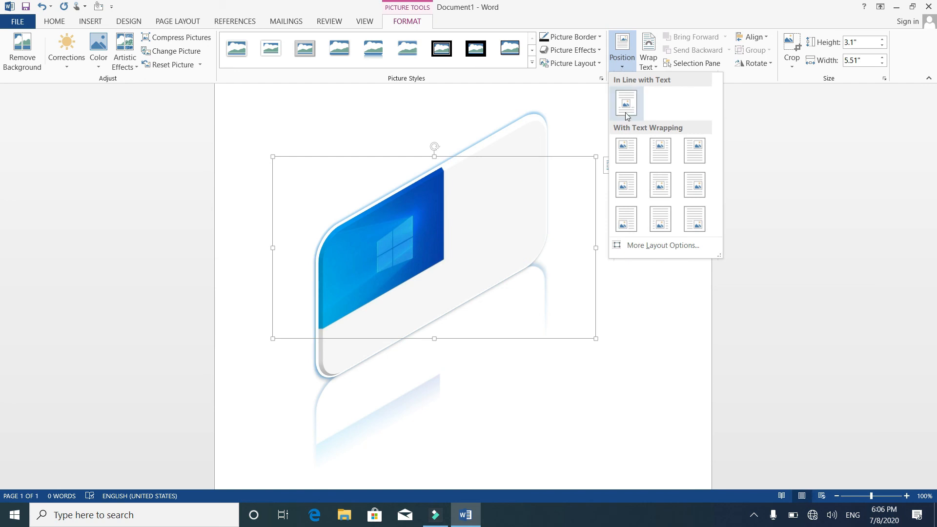
pyautogui.click(662, 182)
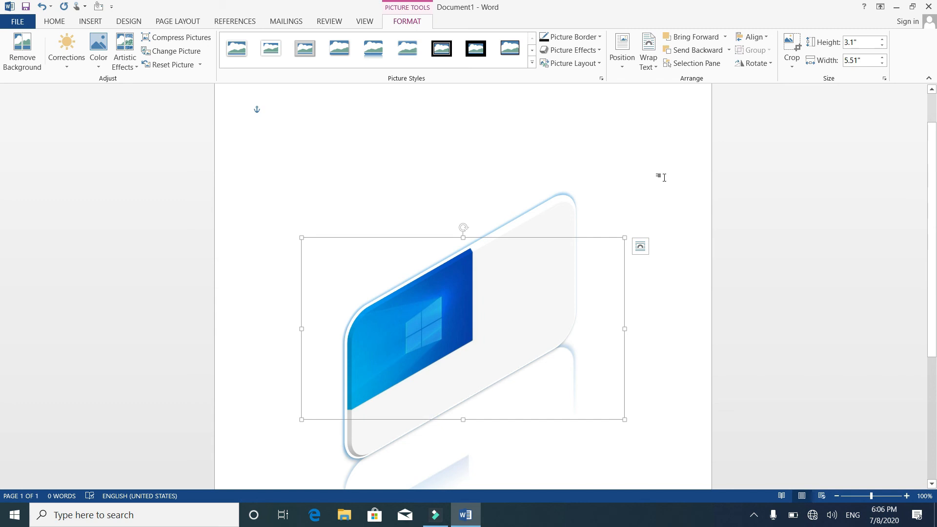
pyautogui.click(648, 54)
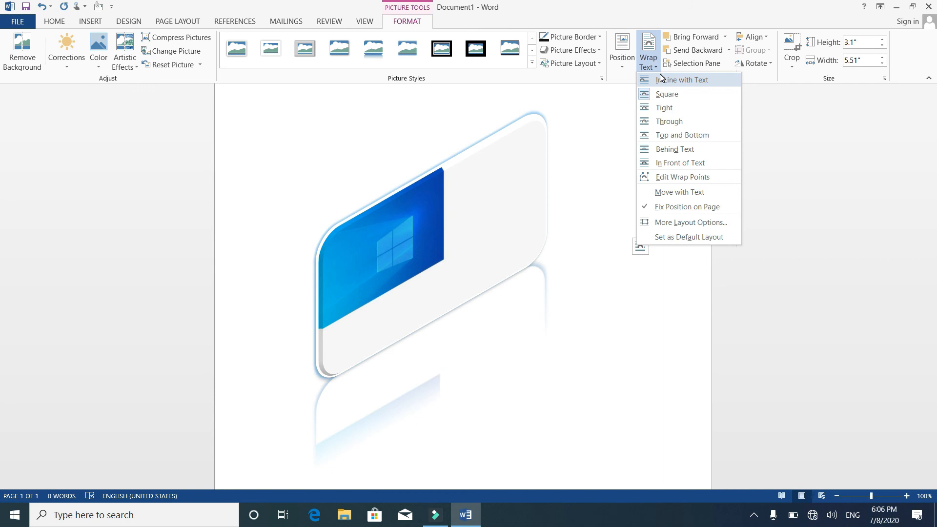
pyautogui.click(614, 100)
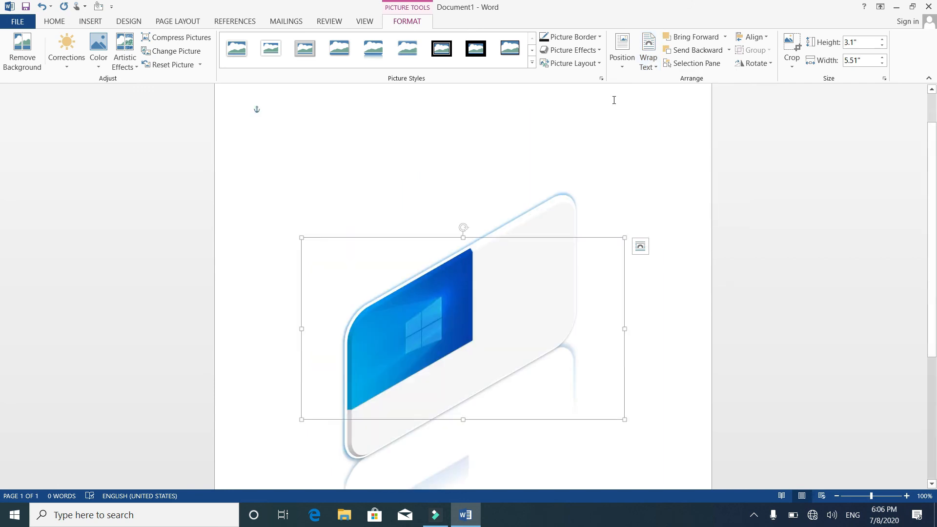
# Generate sample paragraphs at the start of the document with the =rand() function.
pyautogui.click(603, 161)
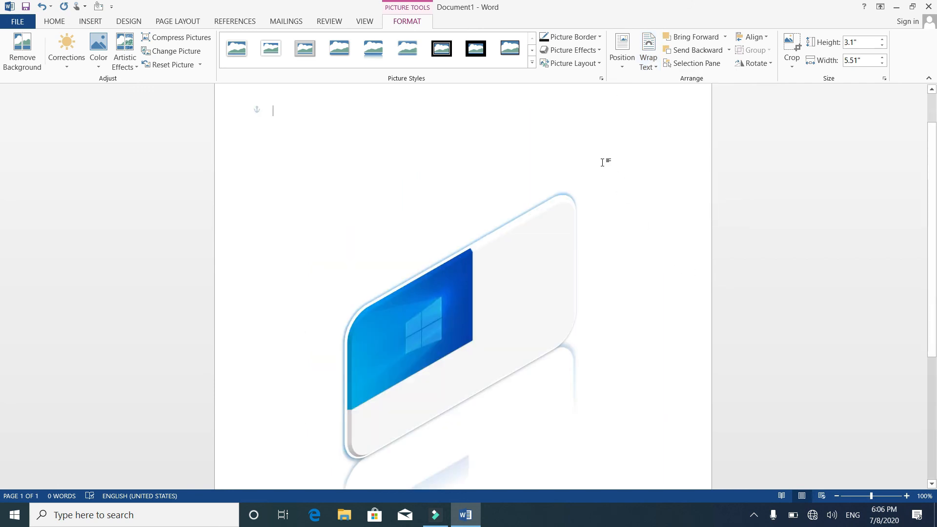
pyautogui.write('=r')
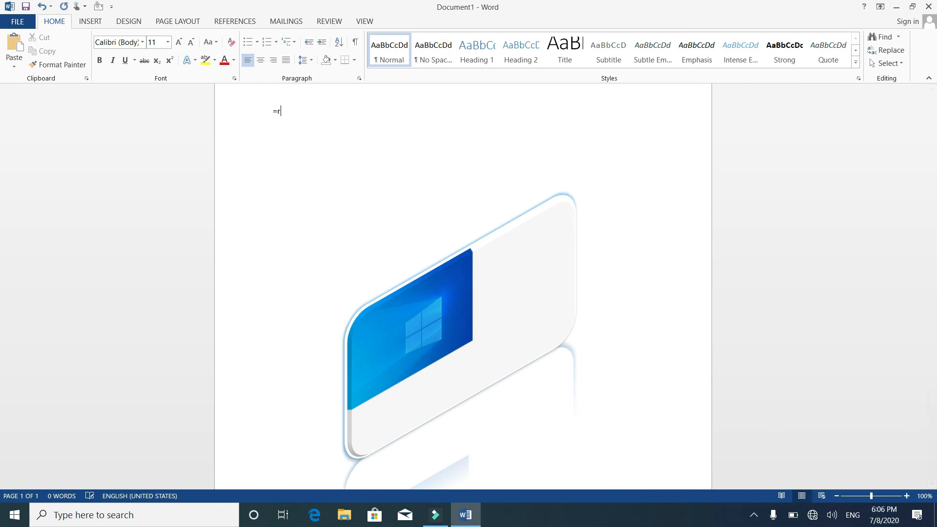
pyautogui.write('and()')
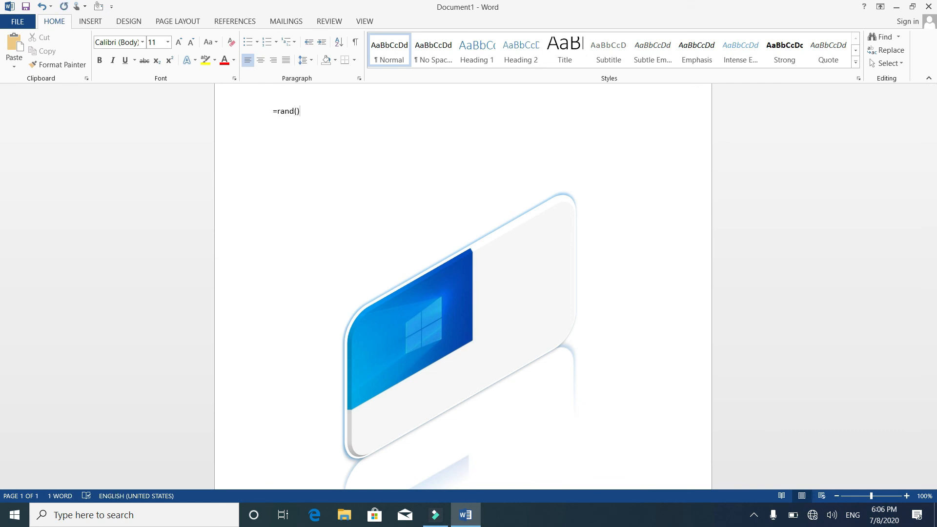
pyautogui.press('Return')
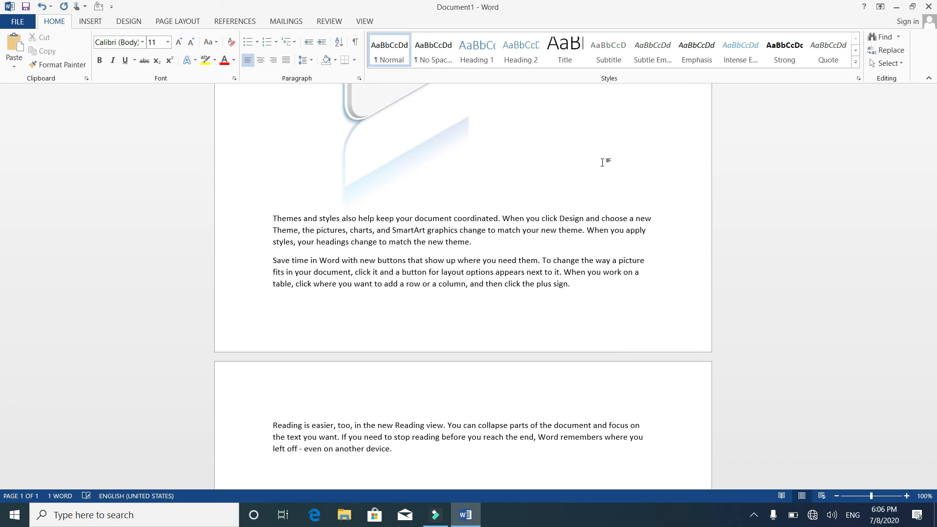
# Examine how the generated paragraphs are laid out above and below the picture.
pyautogui.press('Up')
pyautogui.press('Up')
pyautogui.press('Up')
pyautogui.press('Up')
pyautogui.press('Up')
pyautogui.press('Up')
pyautogui.press('Up')
pyautogui.press('Up')
pyautogui.press('Up')
pyautogui.press('Up')
pyautogui.press('Up')
pyautogui.press('Up')
pyautogui.press('Up')
pyautogui.press('Up')
pyautogui.press('Up')
pyautogui.press('Up')
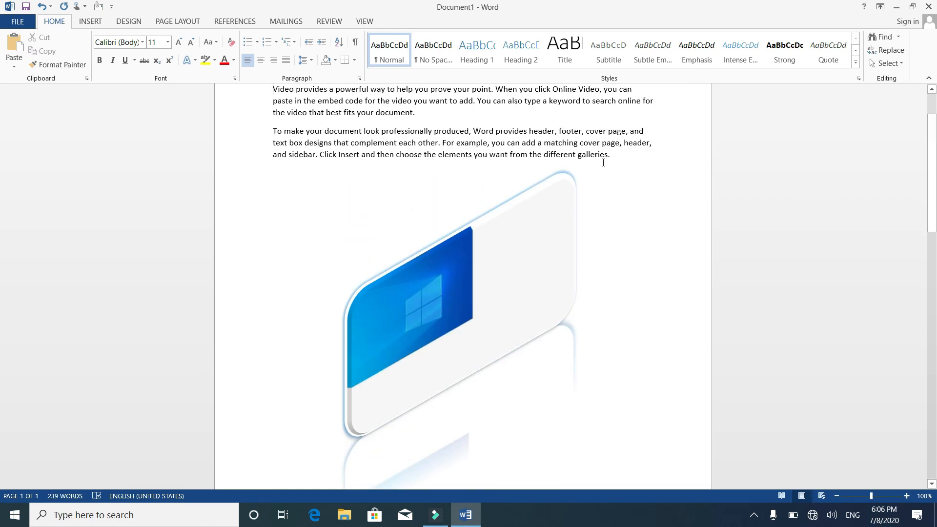
pyautogui.press('Down')
pyautogui.press('Down')
pyautogui.press('Down')
pyautogui.press('Down')
pyautogui.press('Down')
pyautogui.press('Down')
pyautogui.press('Down')
pyautogui.press('Down')
pyautogui.press('Down')
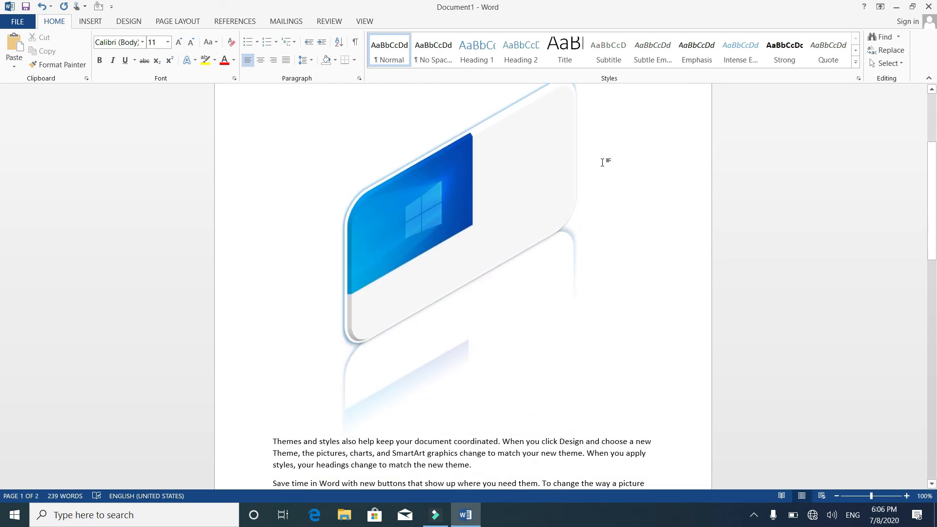
# Set the picture's text wrapping to Behind Text and move the picture up so the paragraphs overlap it.
pyautogui.click(498, 146)
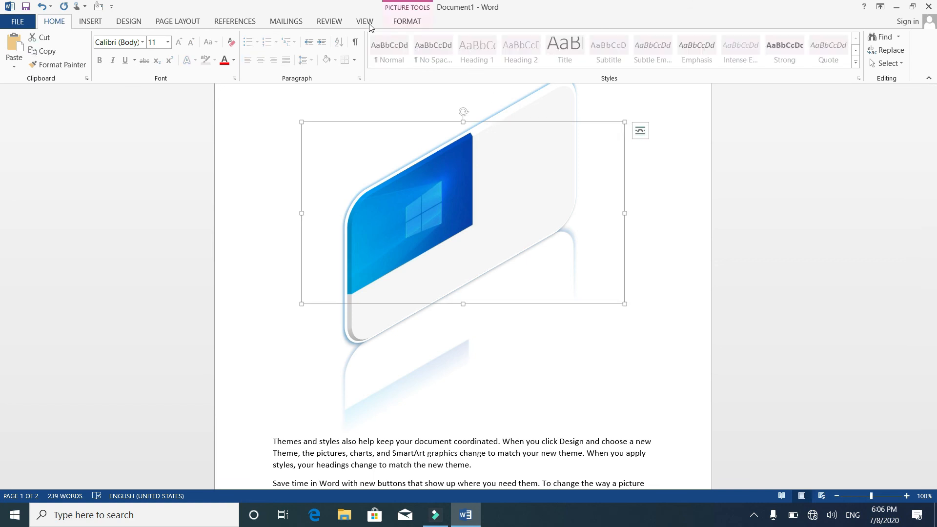
pyautogui.click(405, 22)
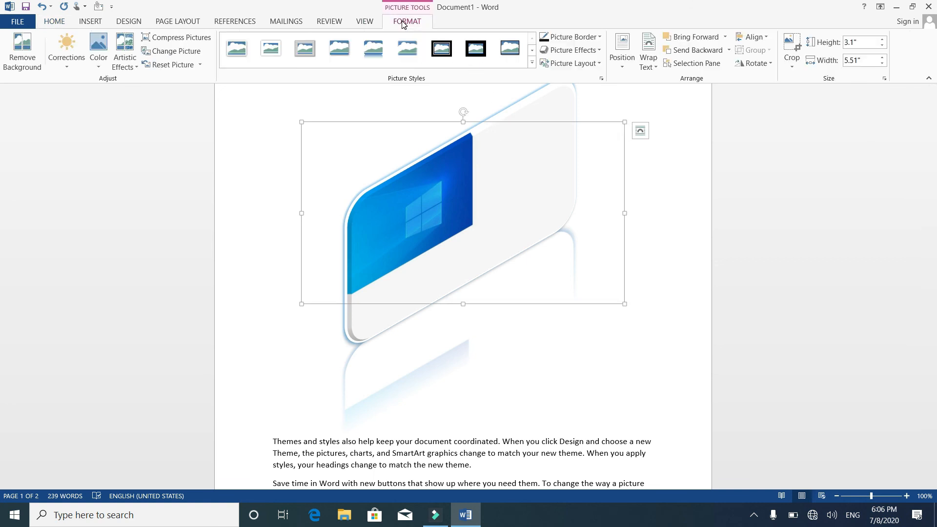
pyautogui.click(651, 69)
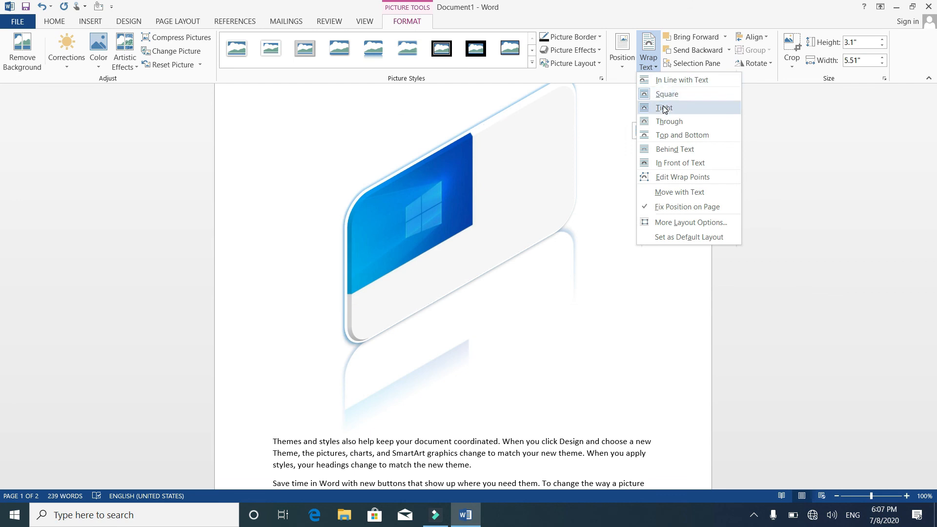
pyautogui.click(671, 149)
pyautogui.moveTo(535, 218); pyautogui.dragTo(521, 151)
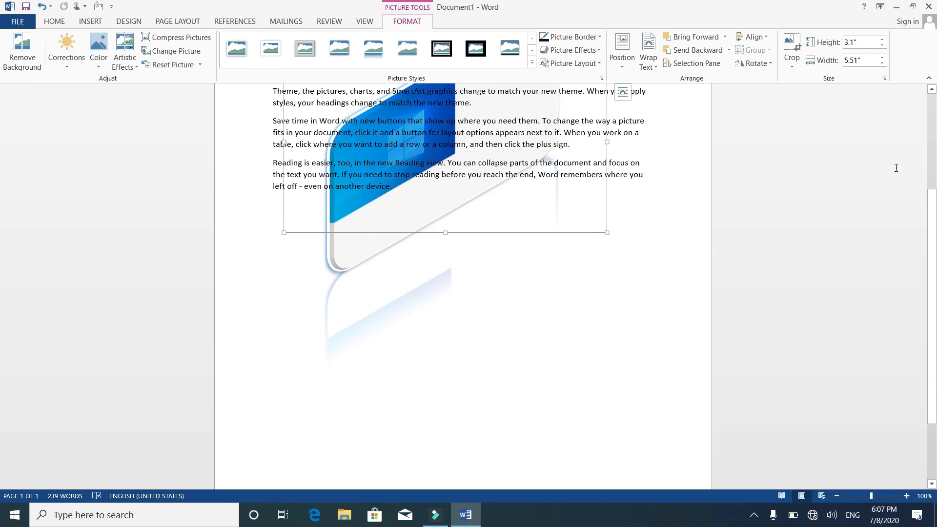
pyautogui.scroll(5, 927, 157)
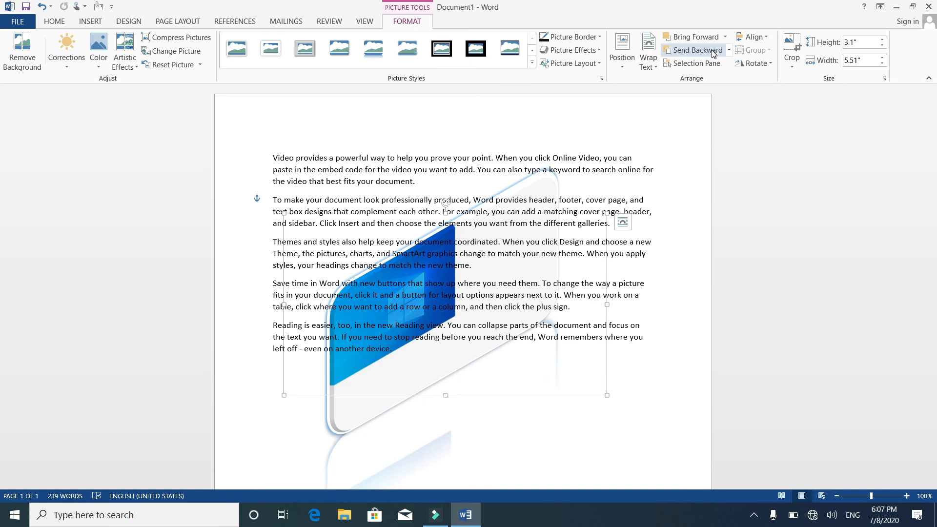
# Apply Square text wrapping to the picture, shrink it to about 2.03" by 3.62", and place it centrally between the last two paragraphs.
pyautogui.click(655, 66)
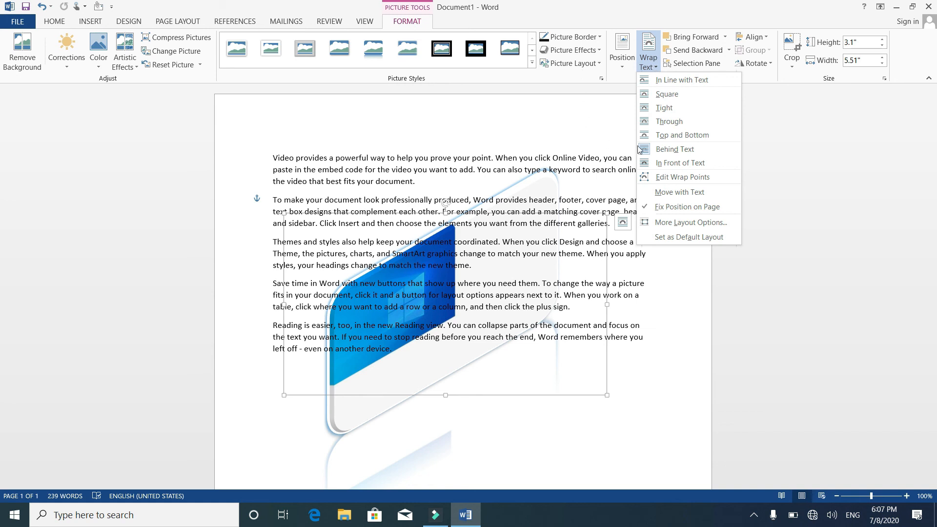
pyautogui.click(666, 95)
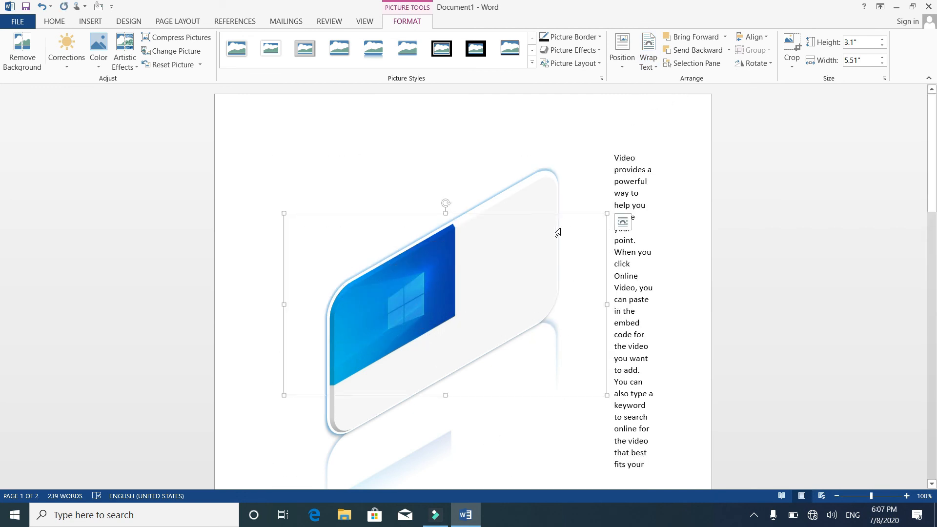
pyautogui.moveTo(607, 214); pyautogui.dragTo(469, 274)
pyautogui.moveTo(440, 309); pyautogui.dragTo(506, 341)
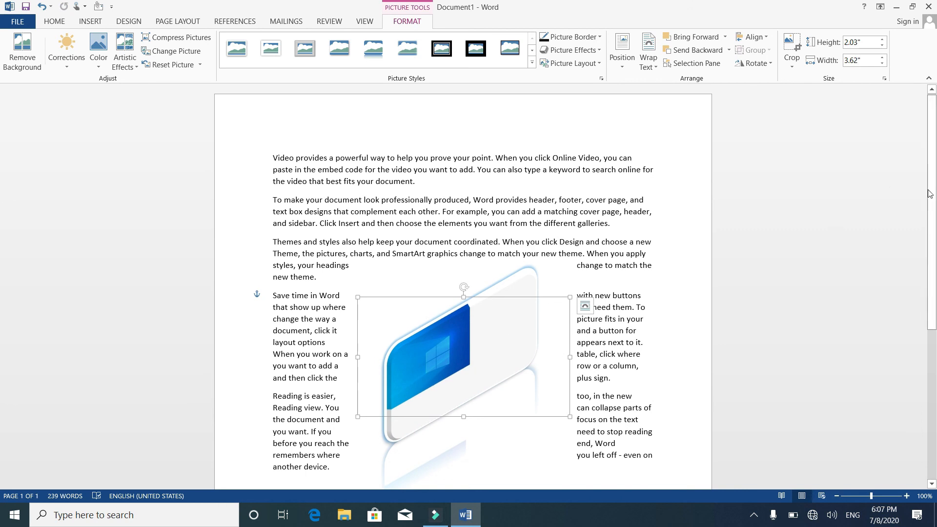
pyautogui.scroll(-2, 915, 225)
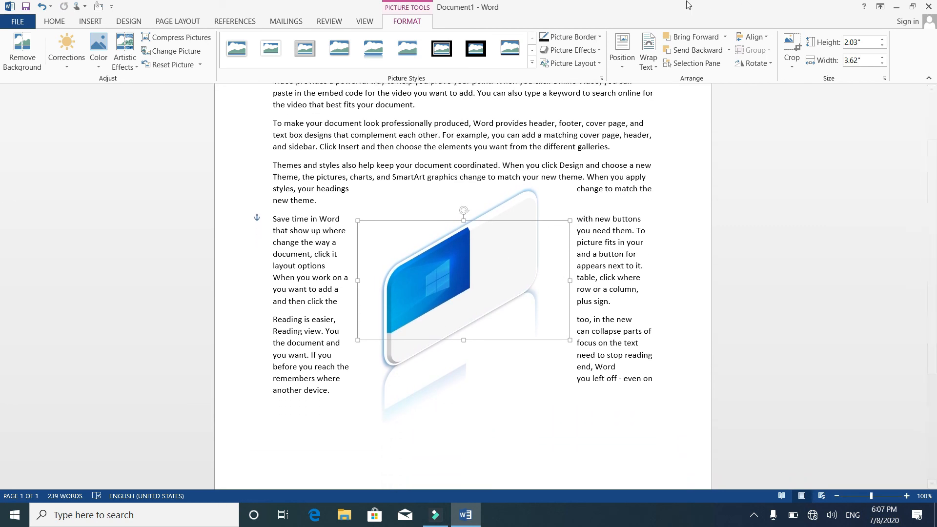
# Set the picture to Move with Text and reposition it higher, starting beside the second paragraph.
pyautogui.click(650, 68)
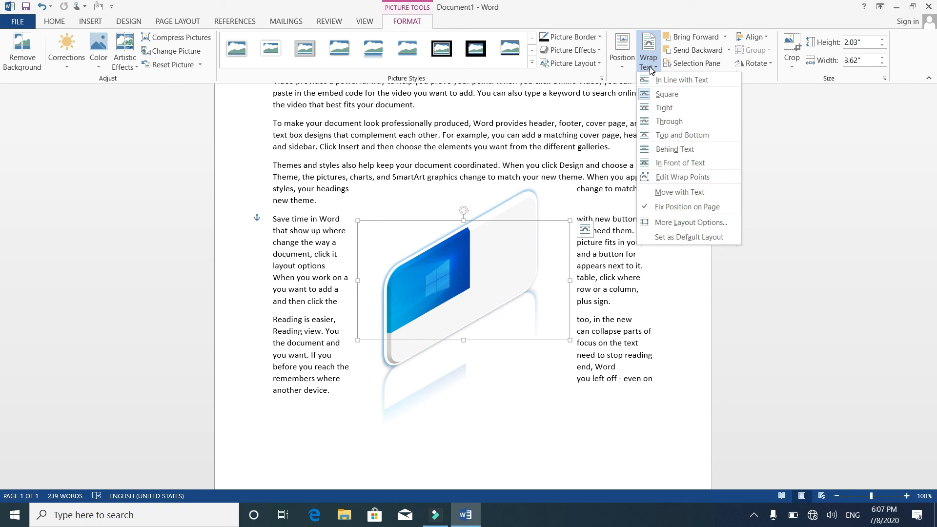
pyautogui.click(668, 194)
pyautogui.moveTo(510, 245); pyautogui.dragTo(516, 166)
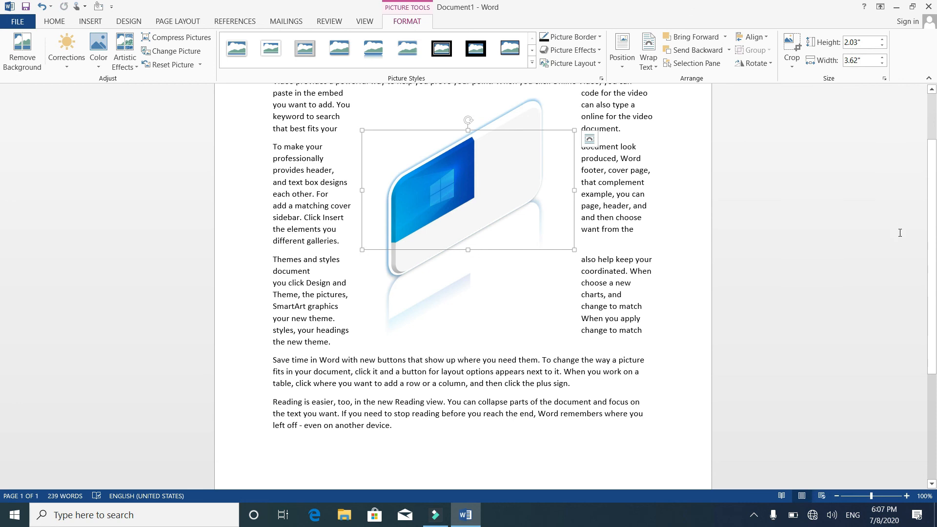
pyautogui.moveTo(932, 233)
pyautogui.mouseDown()
pyautogui.moveTo(933, 200)
pyautogui.moveTo(933, 232)
pyautogui.mouseUp()
pyautogui.moveTo(514, 180); pyautogui.dragTo(512, 204)
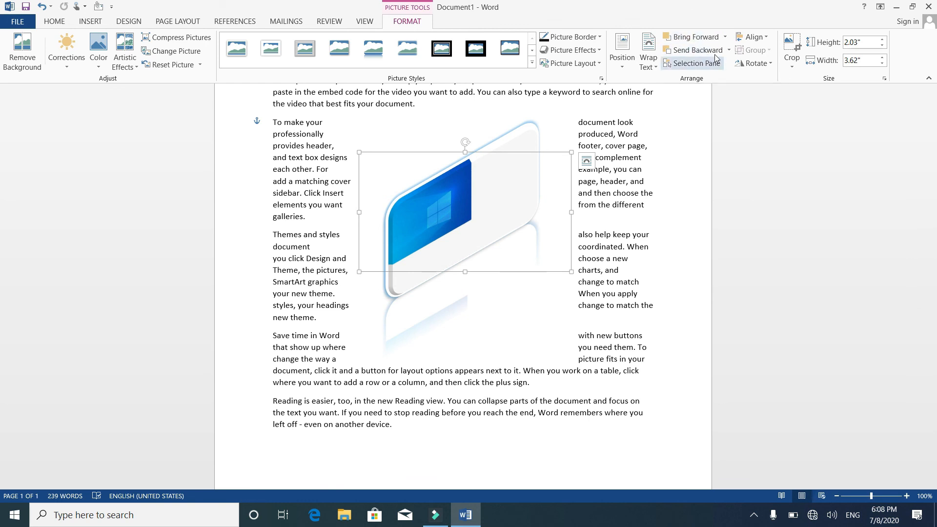
# Preview Top and Bottom text wrapping on the picture without applying it.
pyautogui.click(656, 72)
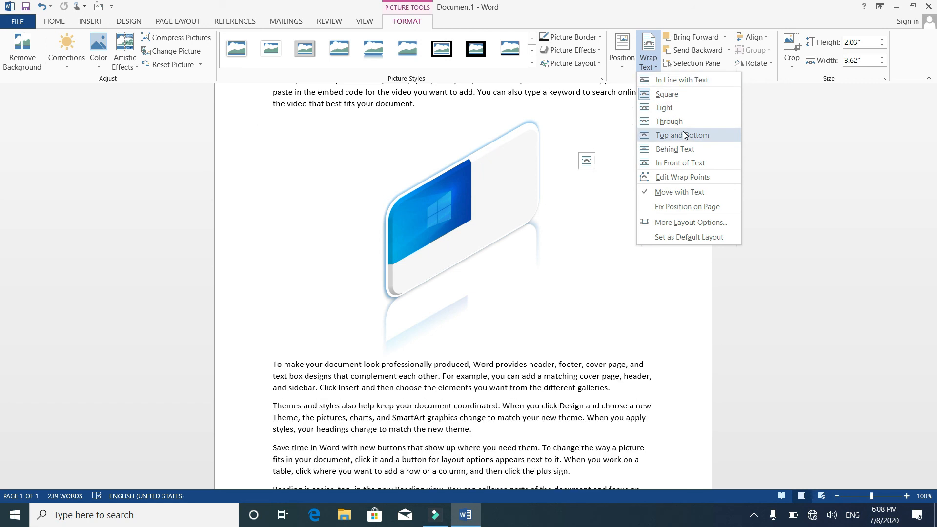
pyautogui.click(830, 152)
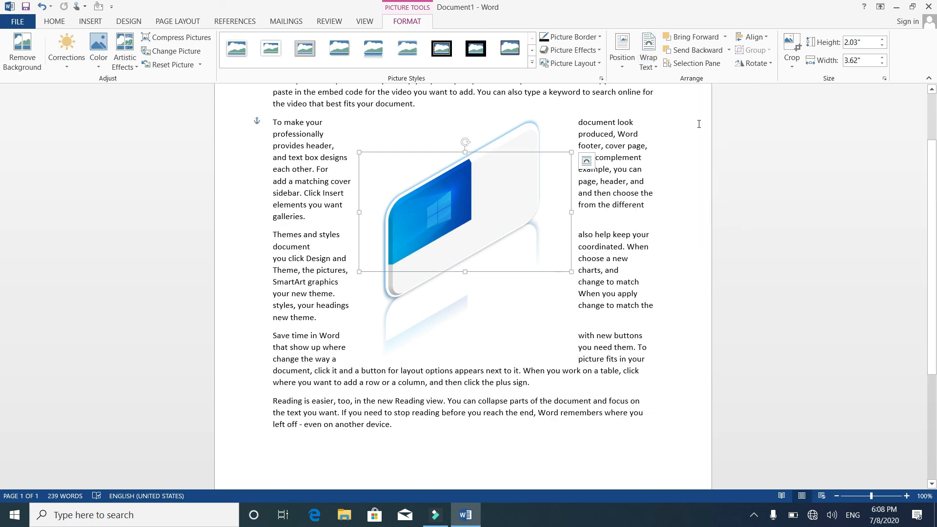
# Hide and show the picture with the Selection pane, using both the all-objects and individual visibility controls, and close the pane.
pyautogui.click(713, 65)
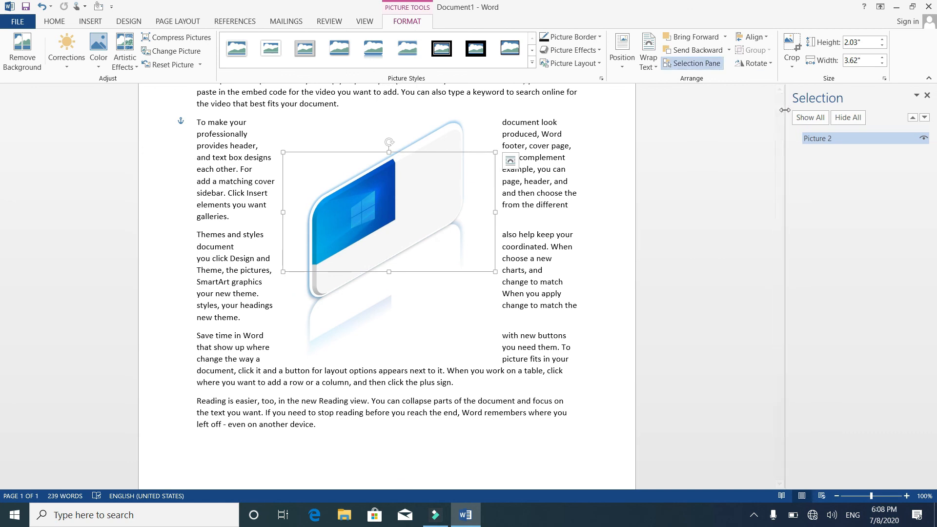
pyautogui.click(855, 118)
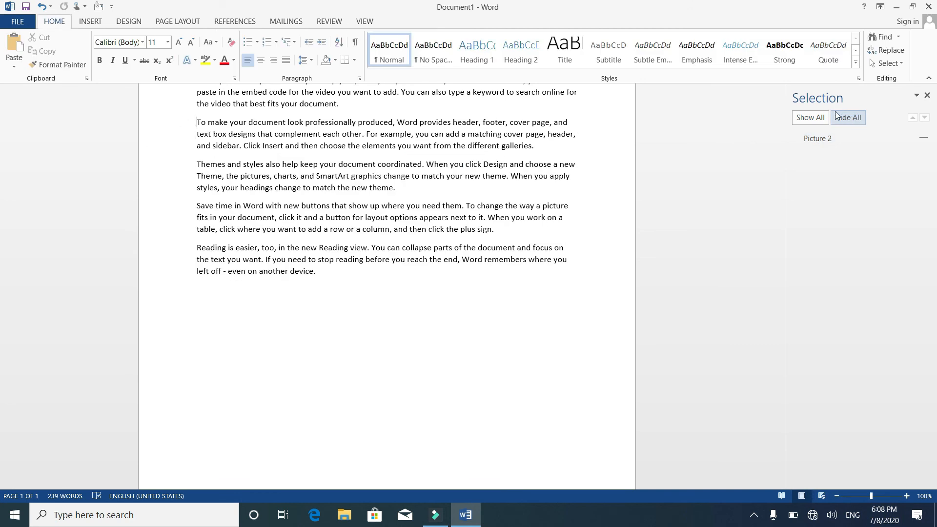
pyautogui.click(816, 122)
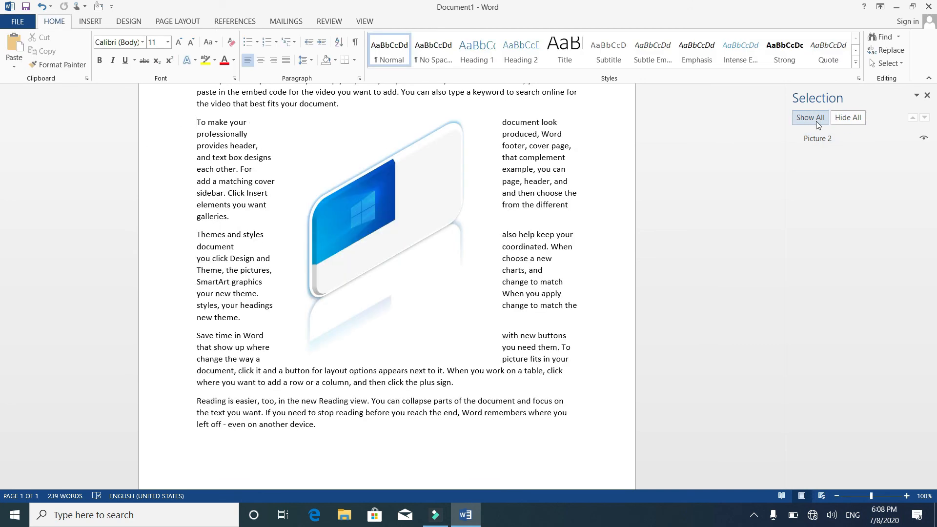
pyautogui.click(923, 141)
pyautogui.click(924, 141)
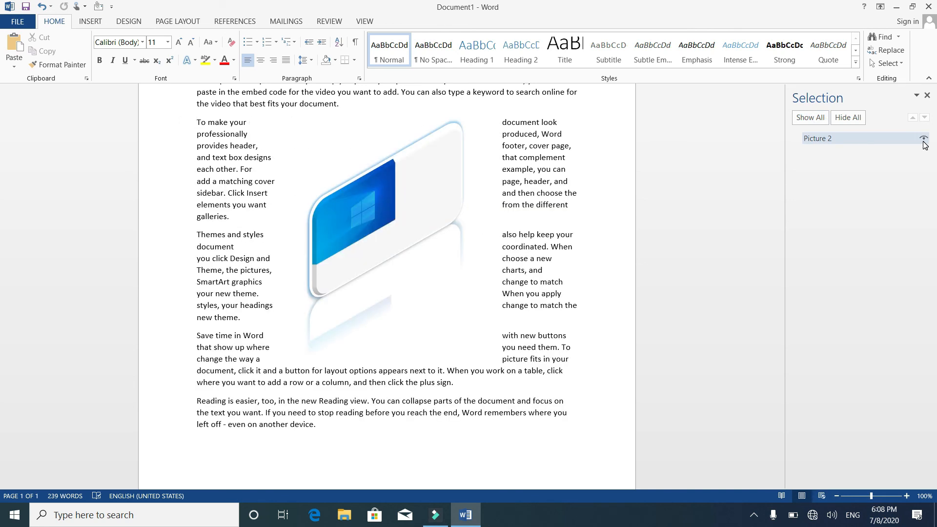
pyautogui.click(916, 97)
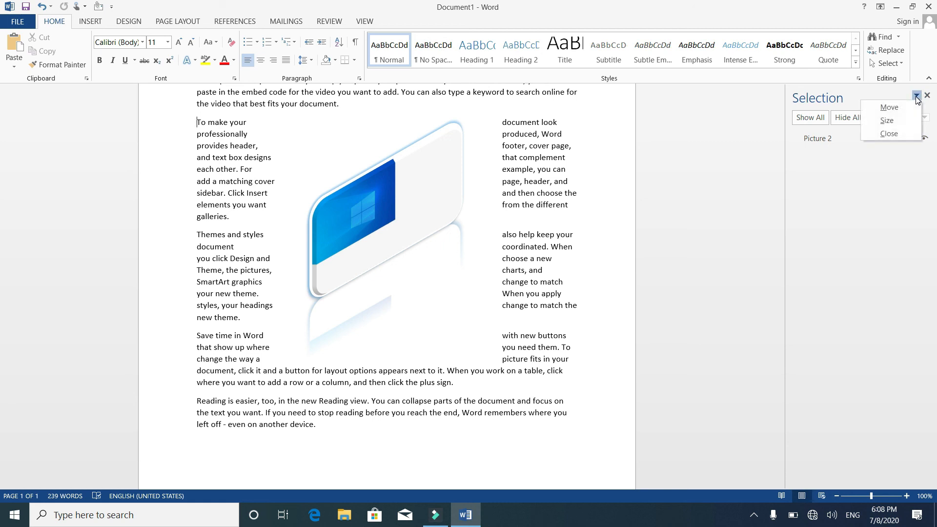
pyautogui.click(898, 131)
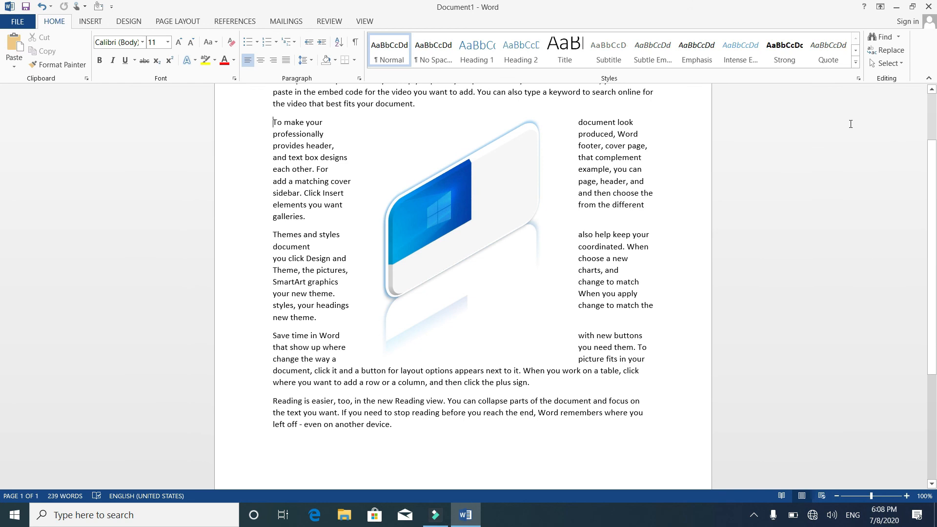
# Crop the picture to its blue Windows logo area, about 1.3" high by 2.05" wide.
pyautogui.click(440, 259)
pyautogui.click(405, 23)
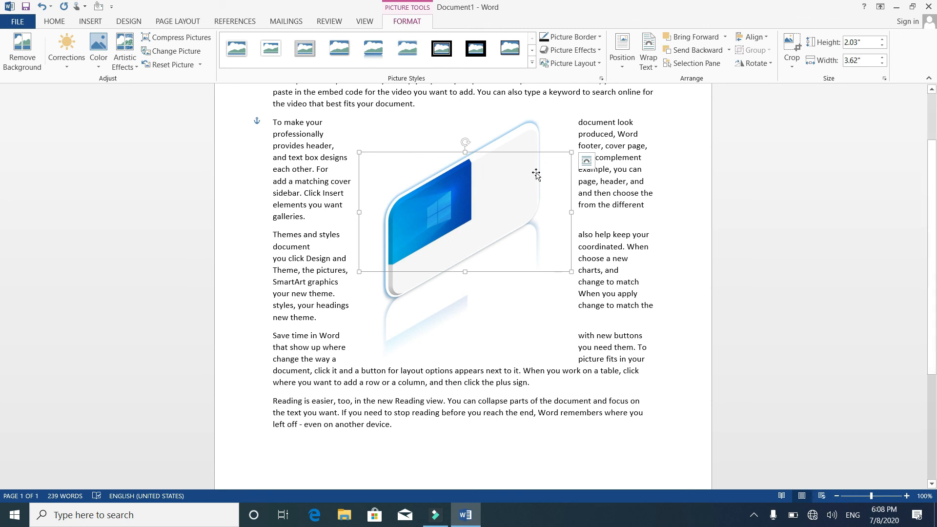
pyautogui.click(788, 68)
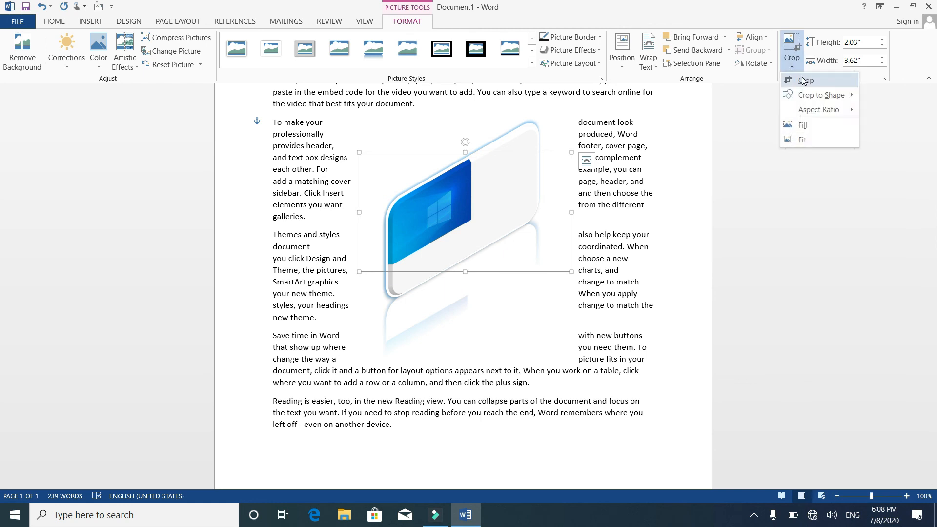
pyautogui.click(804, 81)
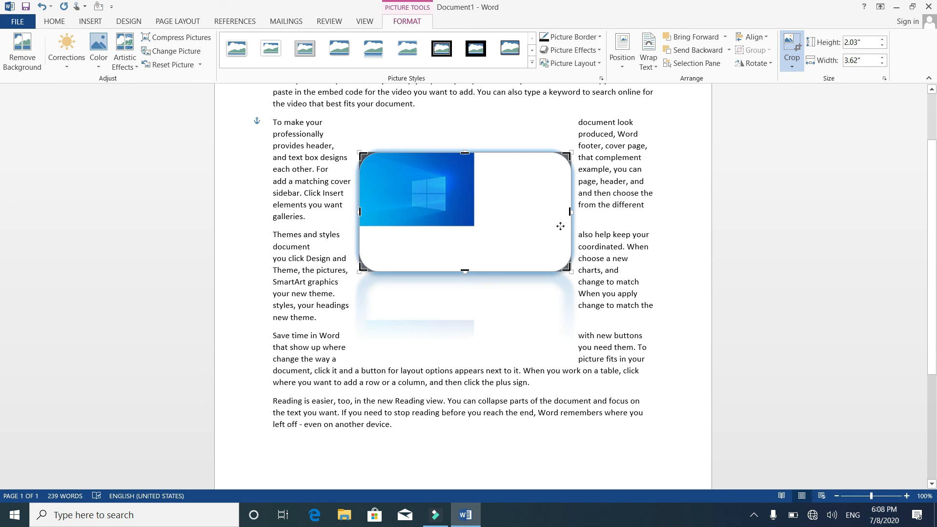
pyautogui.moveTo(568, 267); pyautogui.dragTo(478, 228)
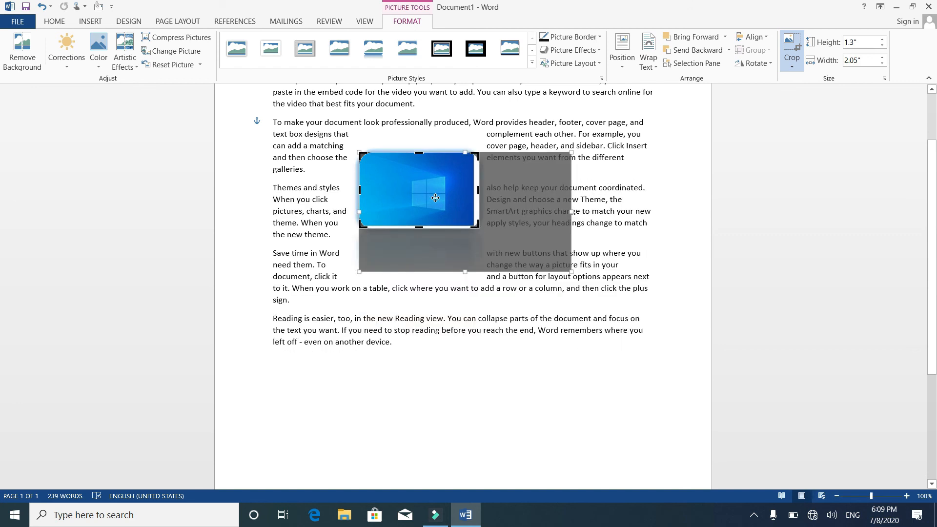
pyautogui.click(627, 159)
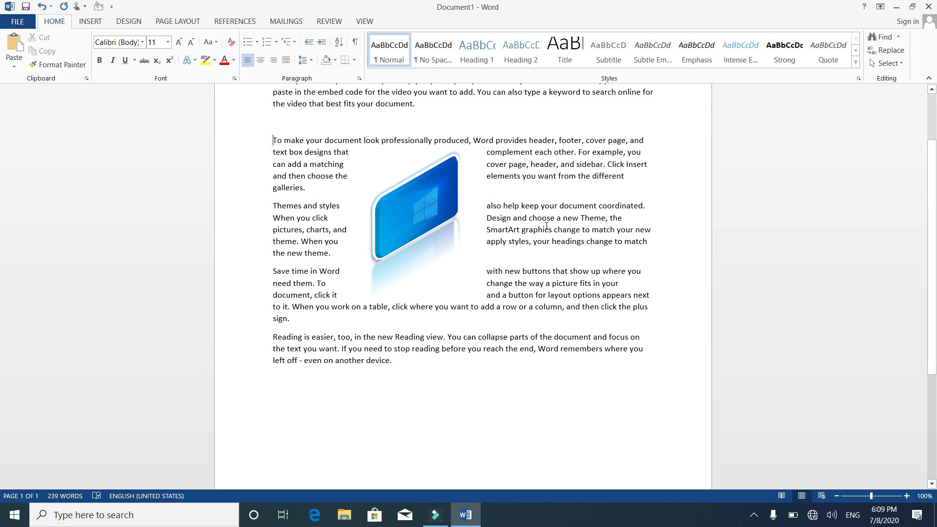
# Enlarge the cropped picture by raising its height to 2.2" and then its width to 3.8".
pyautogui.click(424, 194)
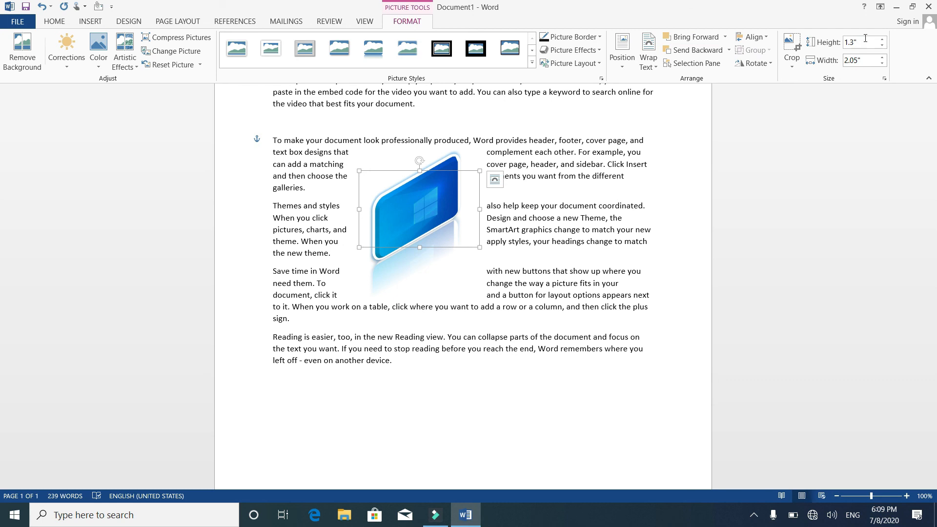
pyautogui.click(882, 40)
pyautogui.click(882, 40)
pyautogui.click(882, 40)
pyautogui.click(882, 40)
pyautogui.click(882, 40)
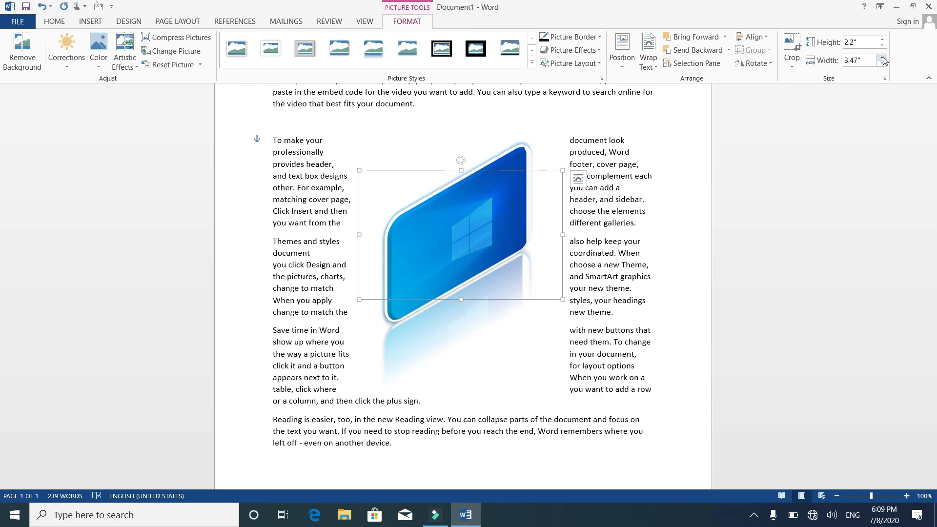
pyautogui.click(882, 58)
pyautogui.click(882, 58)
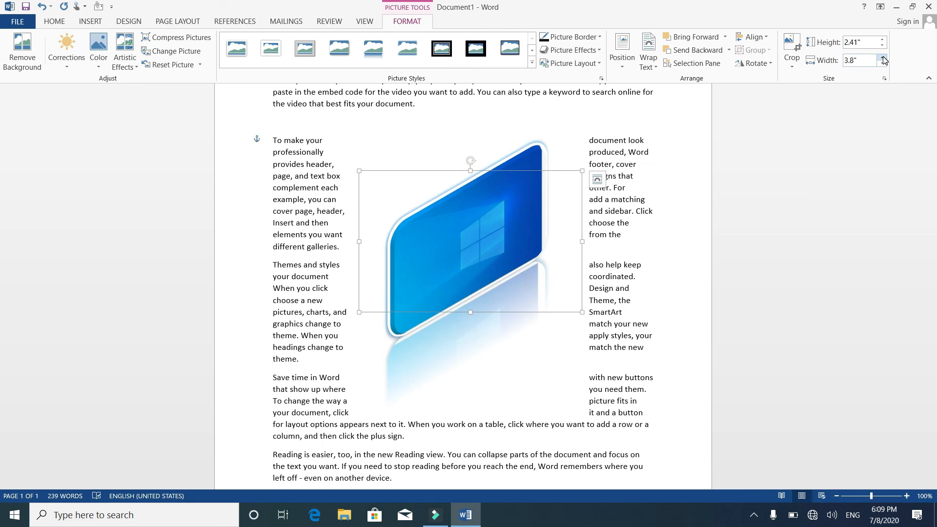
# View the picture's advanced size settings in the Layout dialog and close it without making changes.
pyautogui.click(885, 79)
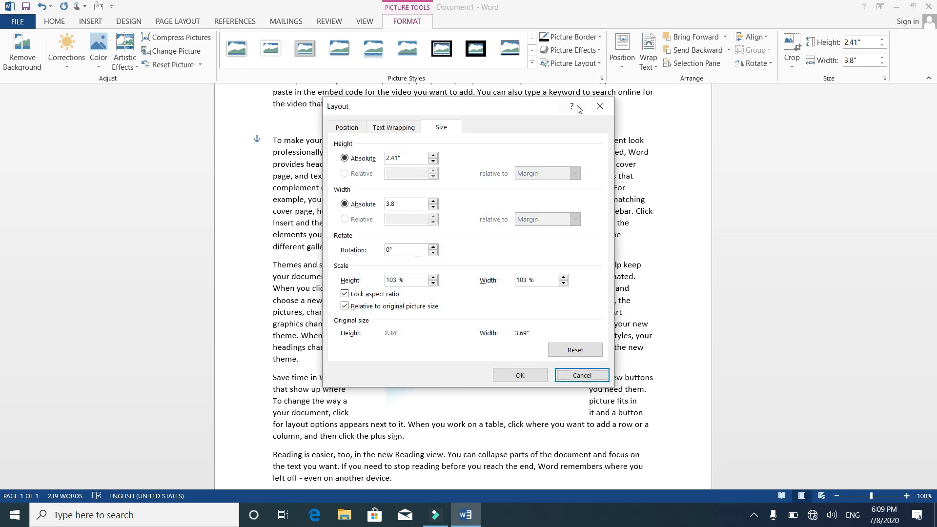
pyautogui.click(598, 109)
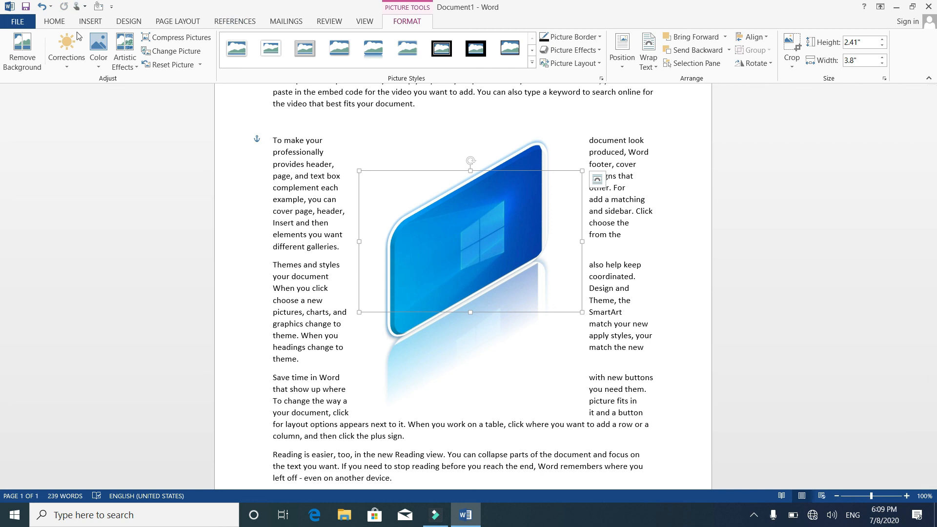
# Try to insert an online picture into the document and dismiss the dialog.
pyautogui.click(91, 22)
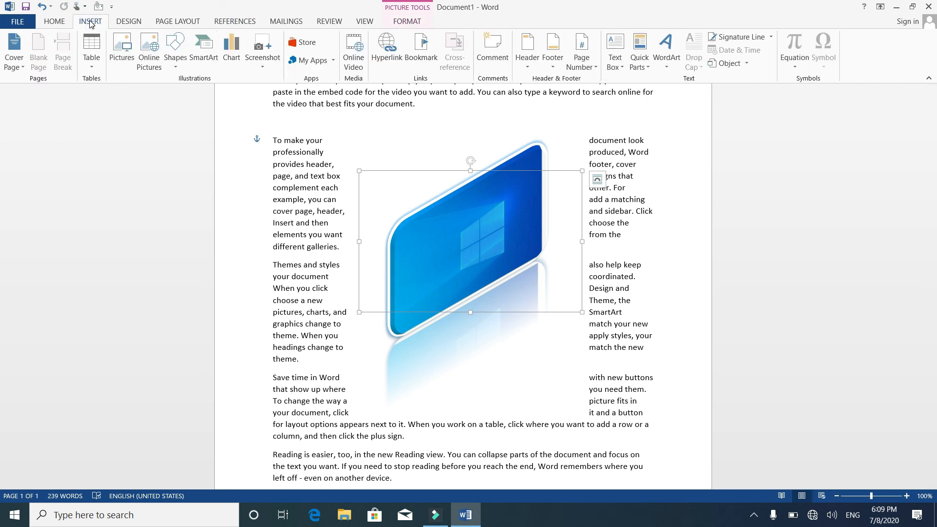
pyautogui.click(147, 63)
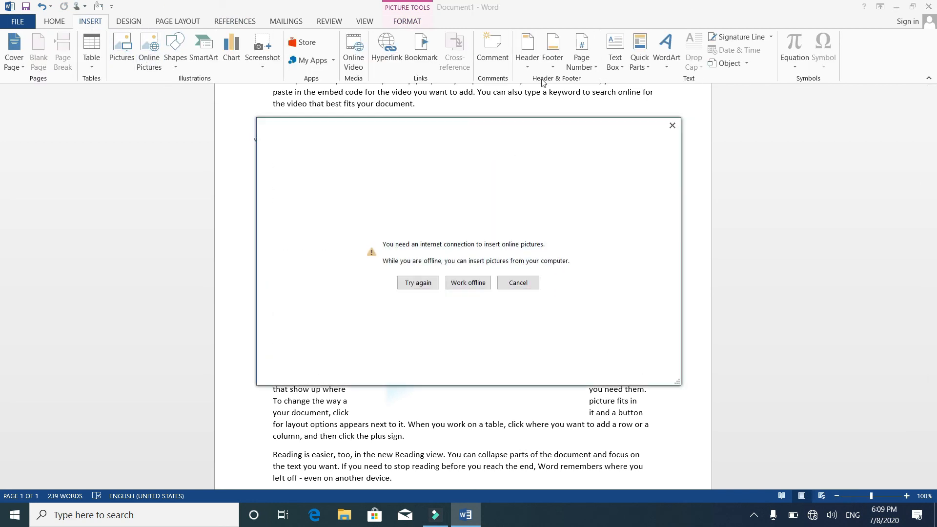
pyautogui.click(673, 126)
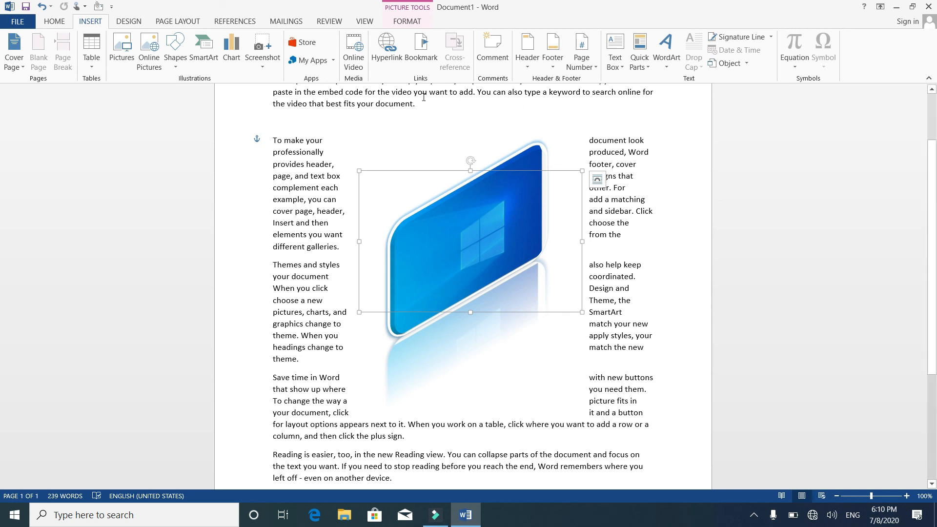
# Insert a screen clipping of the two columns of desktop icons, about 4.64" high by 1.49" wide.
pyautogui.click(262, 47)
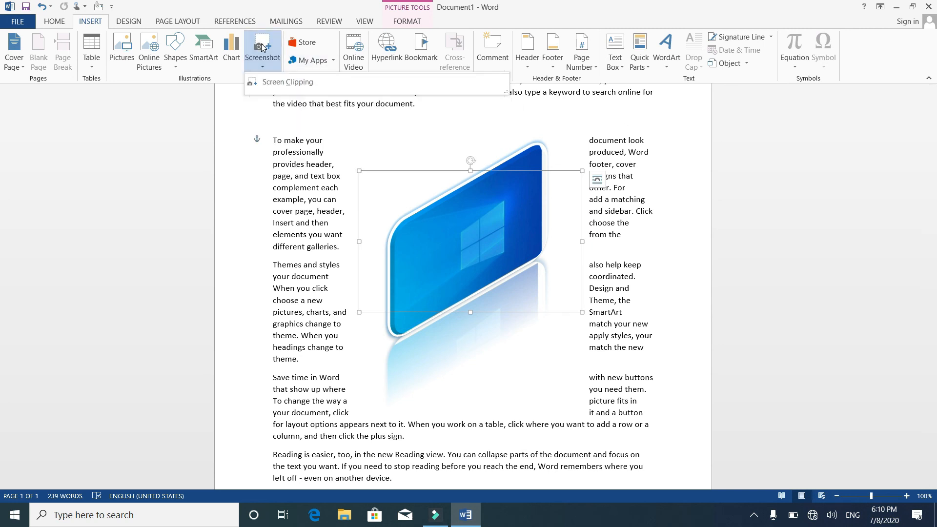
pyautogui.click(276, 88)
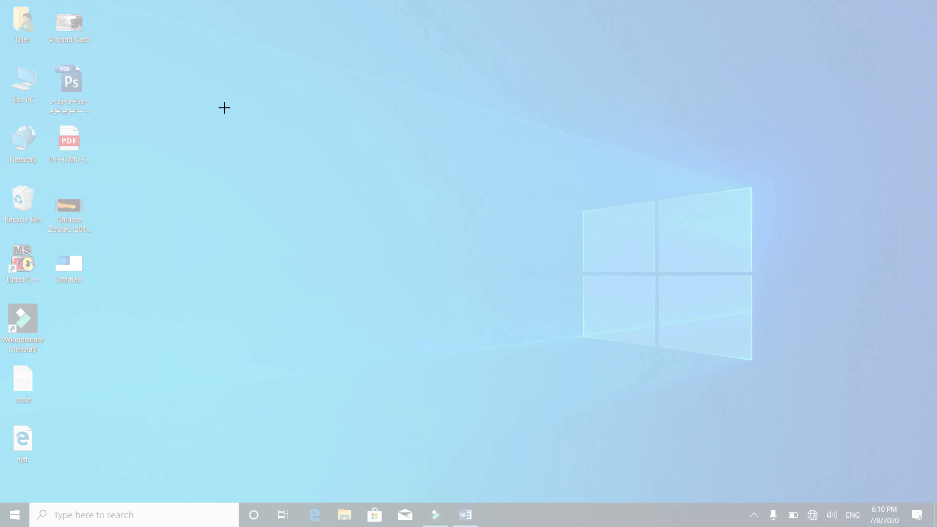
pyautogui.moveTo(7, 7); pyautogui.dragTo(93, 281)
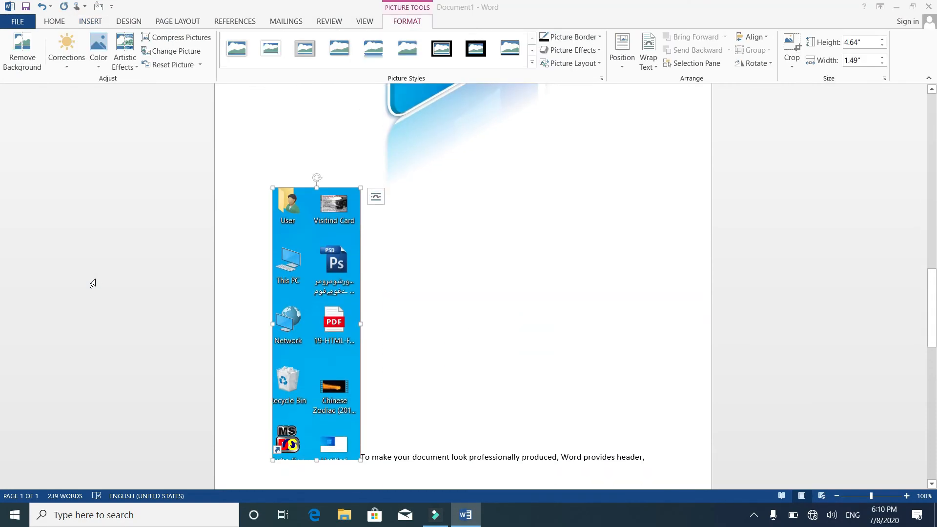